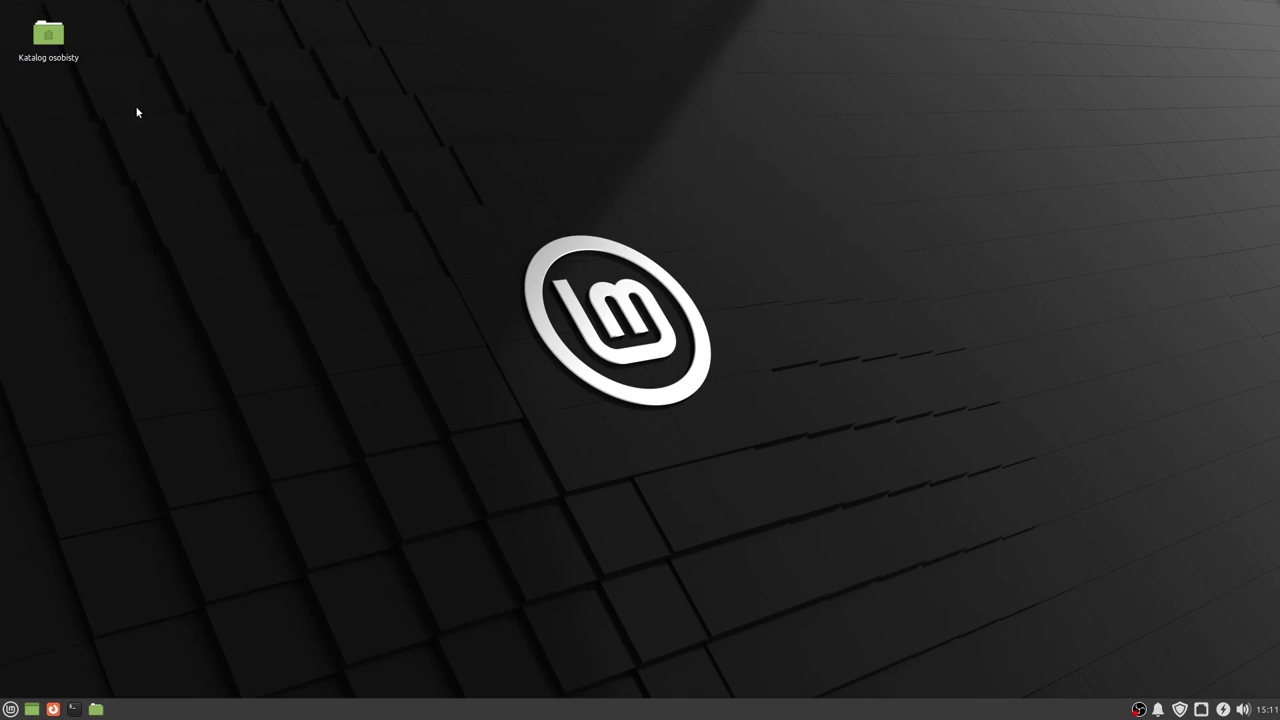
# Step: Open the Katalog osobisty folder from the desktop, then close its window
pyautogui.doubleClick(53, 44)
pyautogui.moveTo(255, 19); pyautogui.dragTo(520, 187)
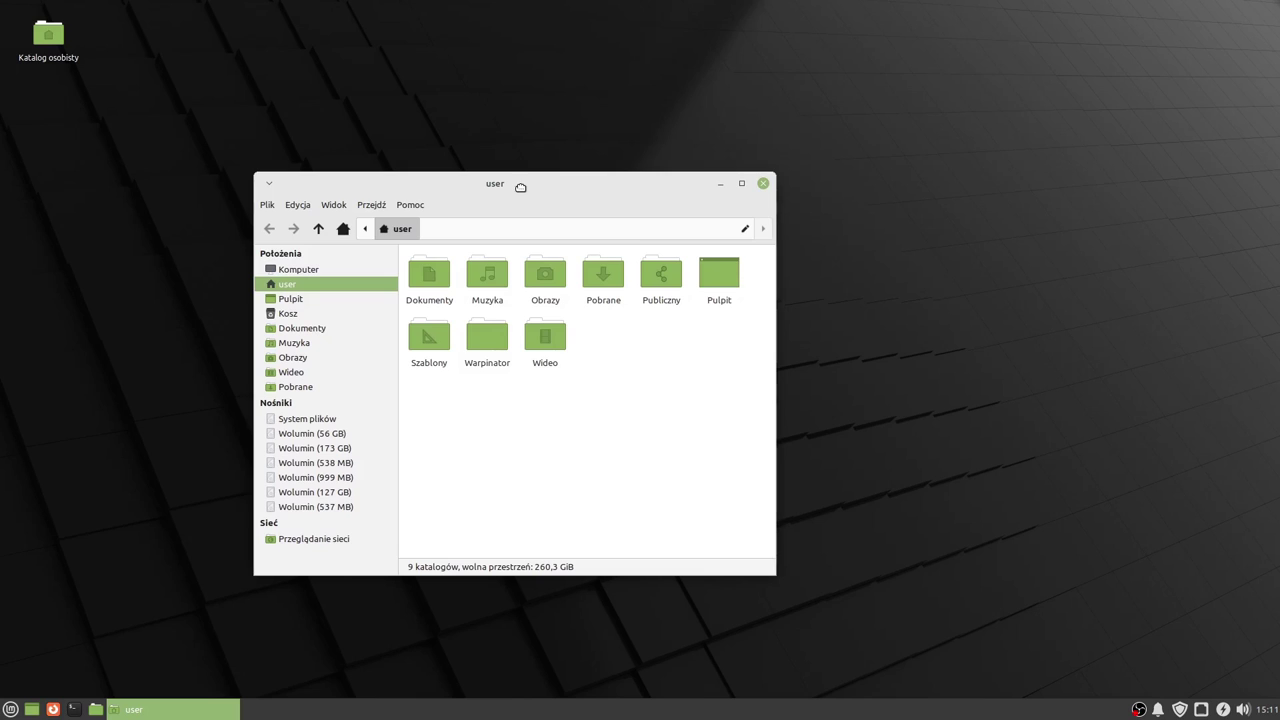
pyautogui.click(763, 185)
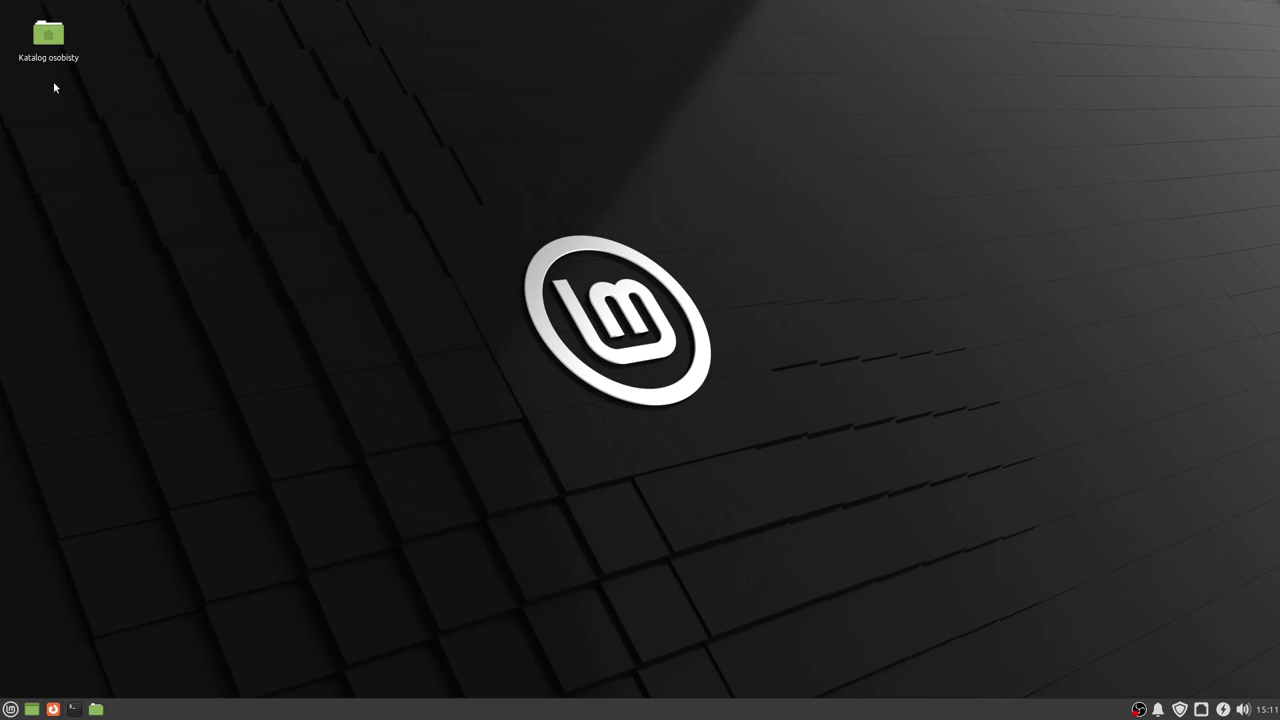
# Step: Open the Katalog osobisty folder from the desktop and move its window toward the middle of the desktop
pyautogui.doubleClick(48, 36)
pyautogui.moveTo(283, 20); pyautogui.dragTo(571, 180)
# Step: Maximize and restore the home folder window, and minimize it and bring it back
pyautogui.click(779, 184)
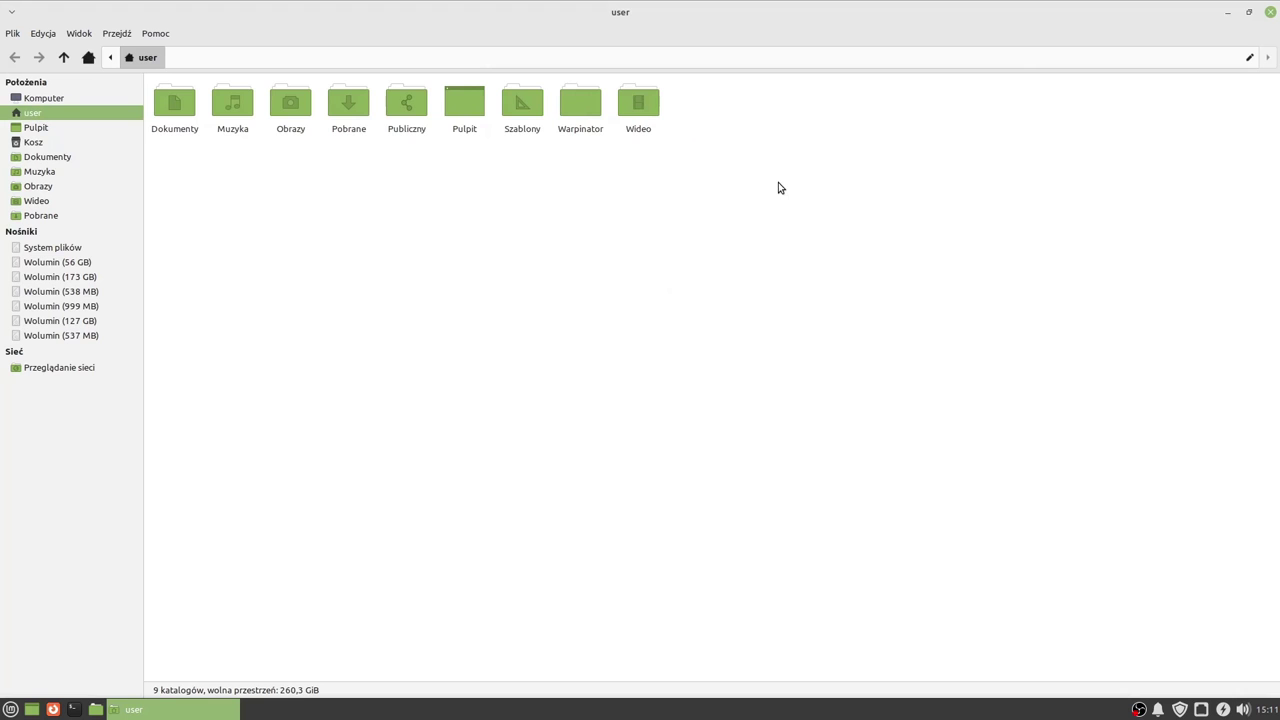
pyautogui.click(1247, 13)
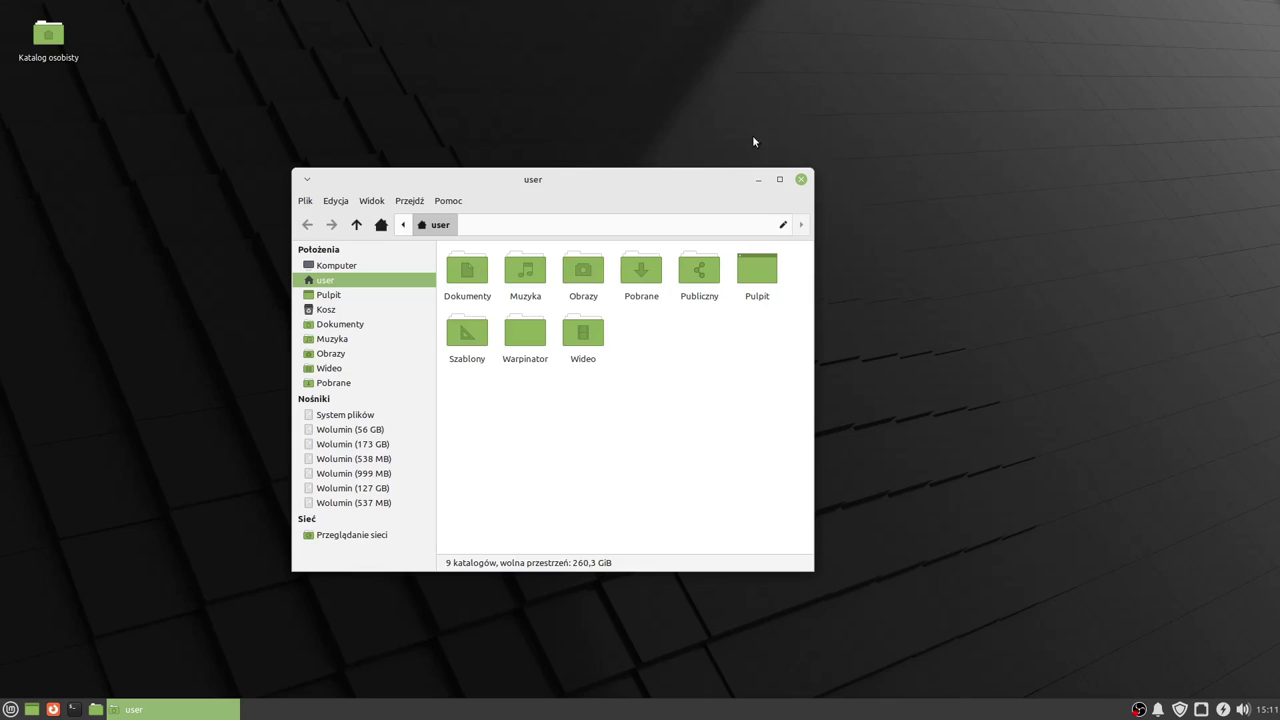
pyautogui.click(757, 182)
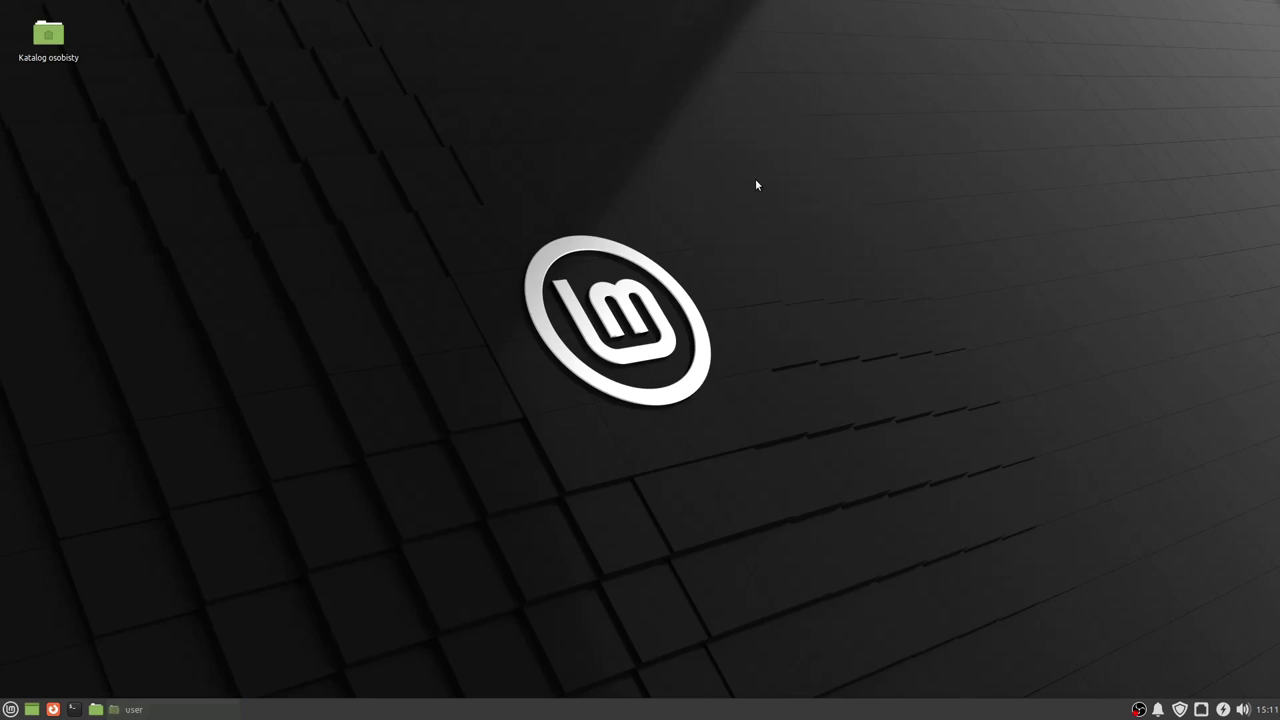
pyautogui.click(200, 709)
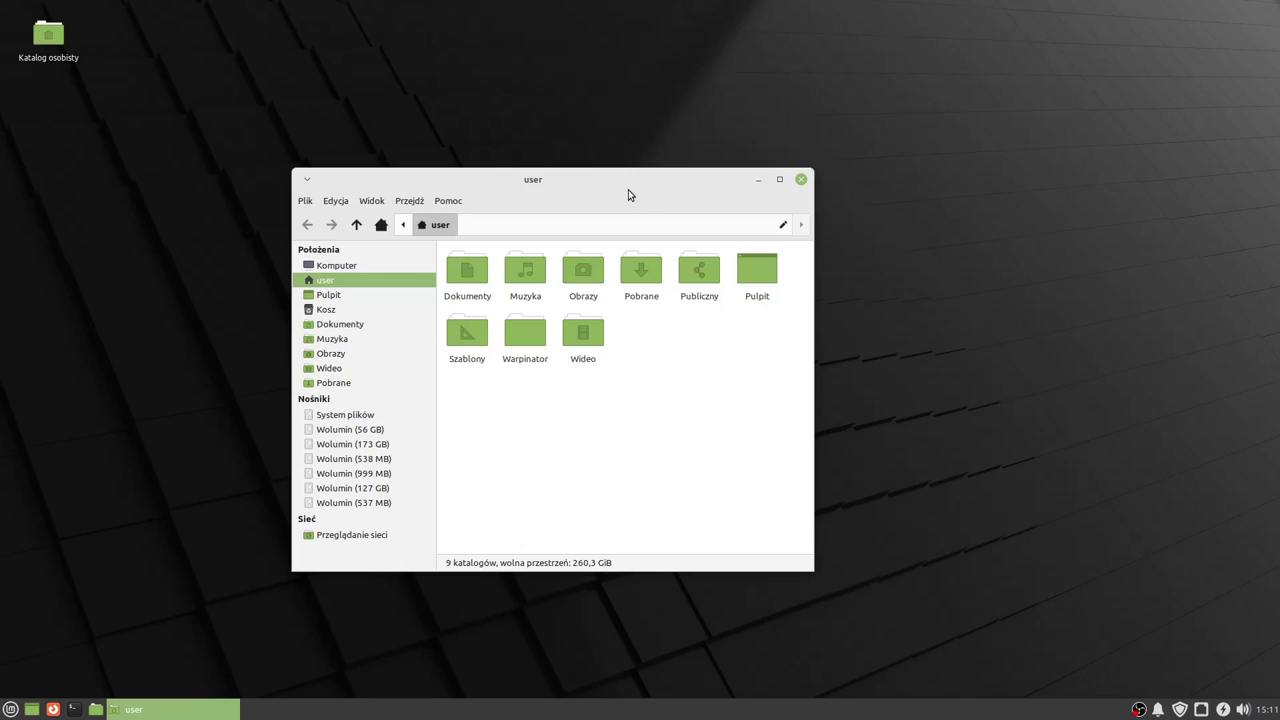
# Step: Reposition the home folder and 16GB drive windows so that they sit side by side
pyautogui.moveTo(620, 185)
pyautogui.mouseDown()
pyautogui.moveTo(597, 166)
pyautogui.moveTo(620, 167)
pyautogui.mouseUp()
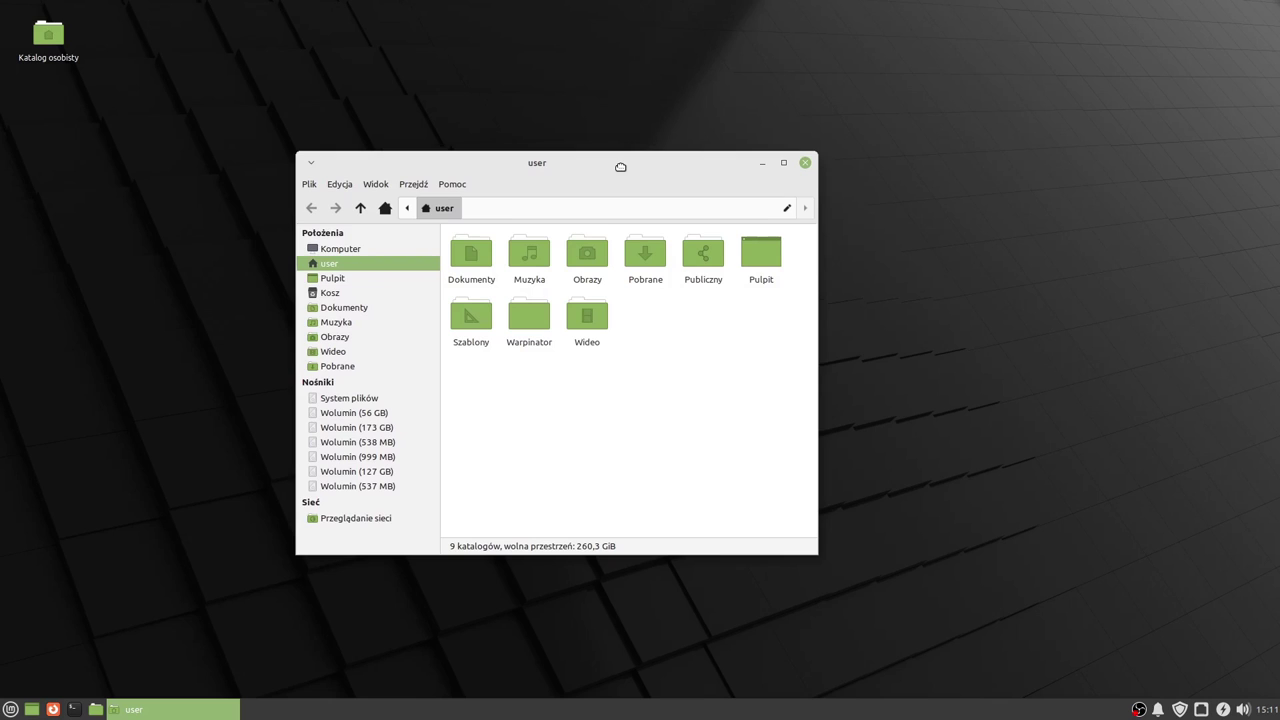
pyautogui.moveTo(620, 167); pyautogui.dragTo(612, 171)
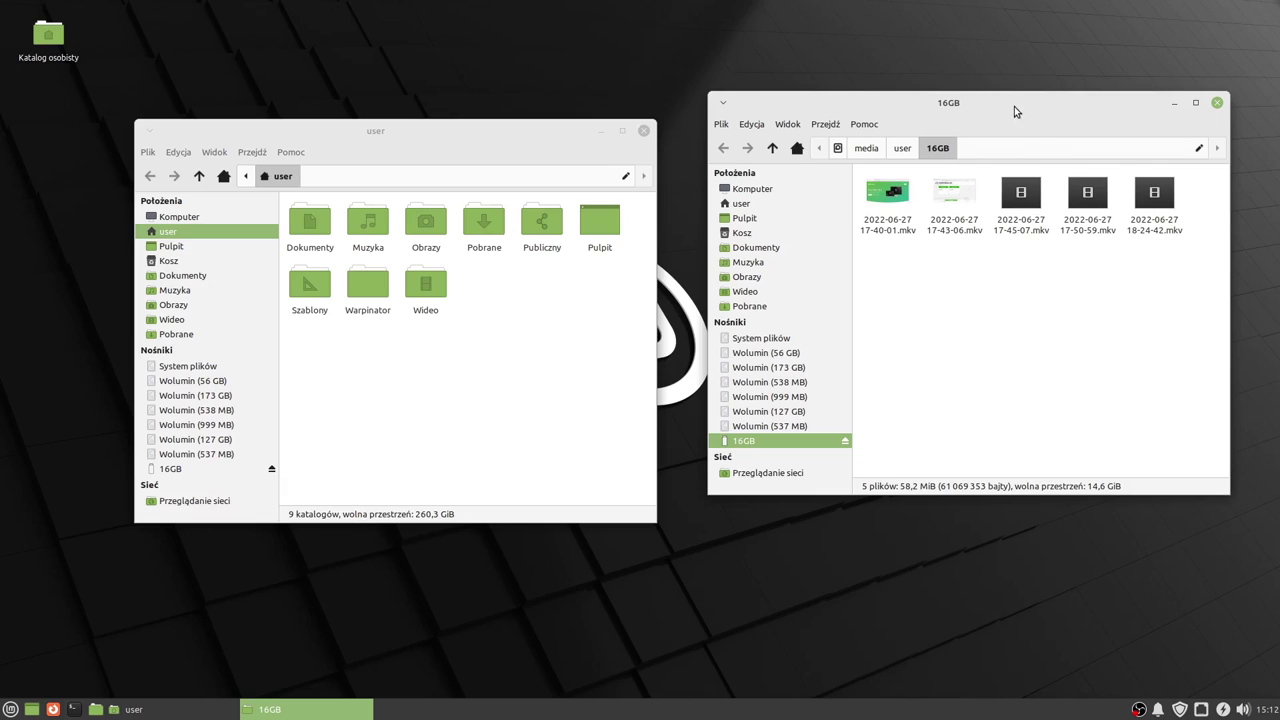
pyautogui.moveTo(1014, 106); pyautogui.dragTo(1005, 132)
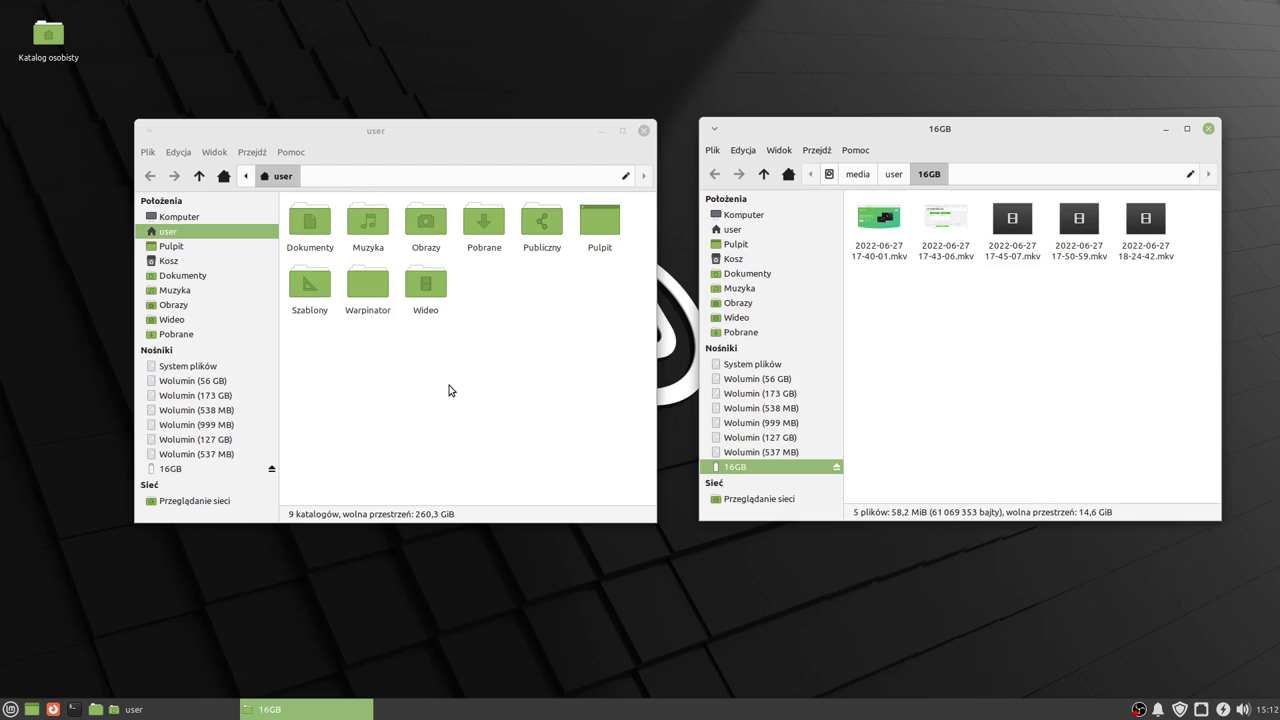
# Step: Copy "odstąpienie od umowy sprzedaży w internecie.pdf" from the Dokumenty folder to the 16GB drive
pyautogui.click(190, 277)
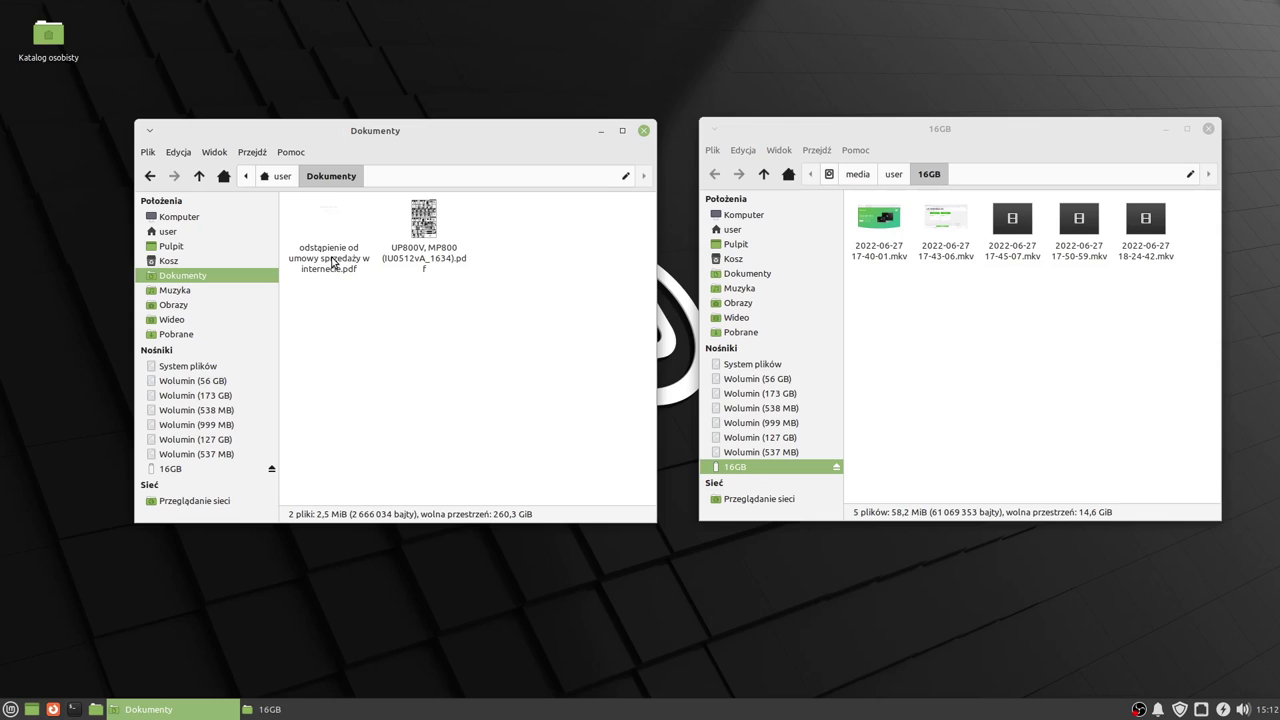
pyautogui.moveTo(333, 262); pyautogui.dragTo(998, 345)
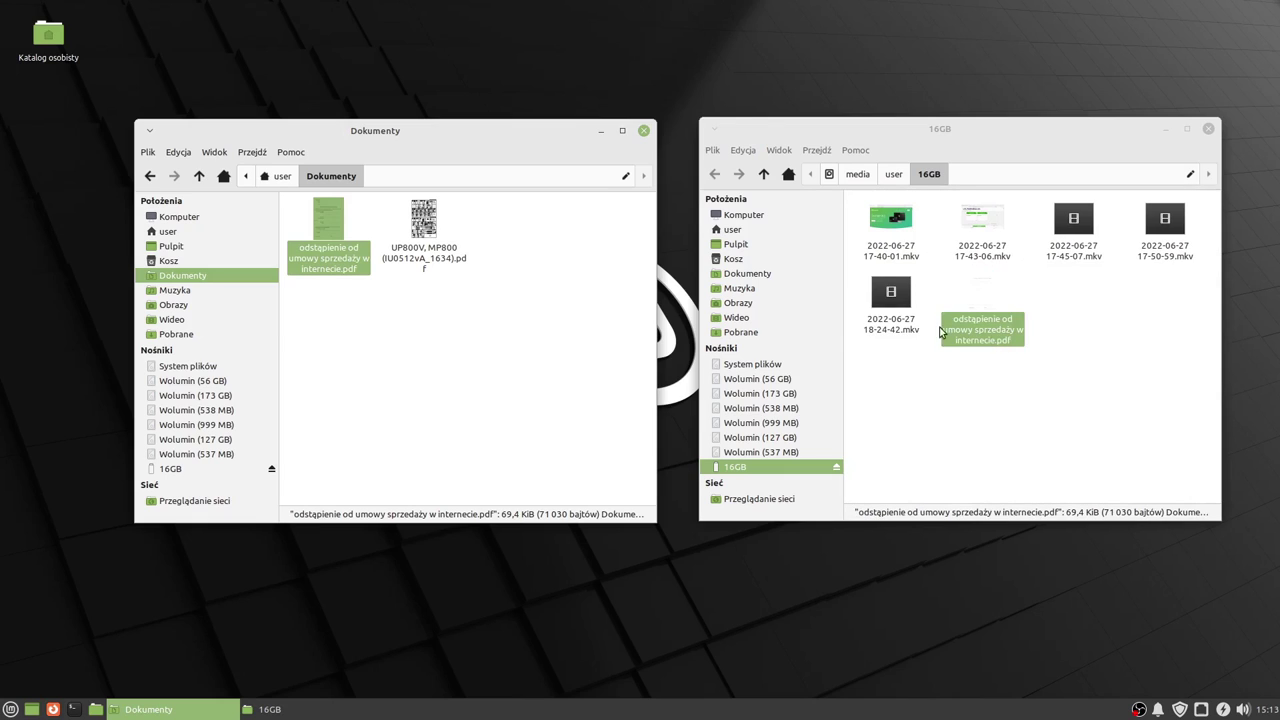
pyautogui.click(460, 415)
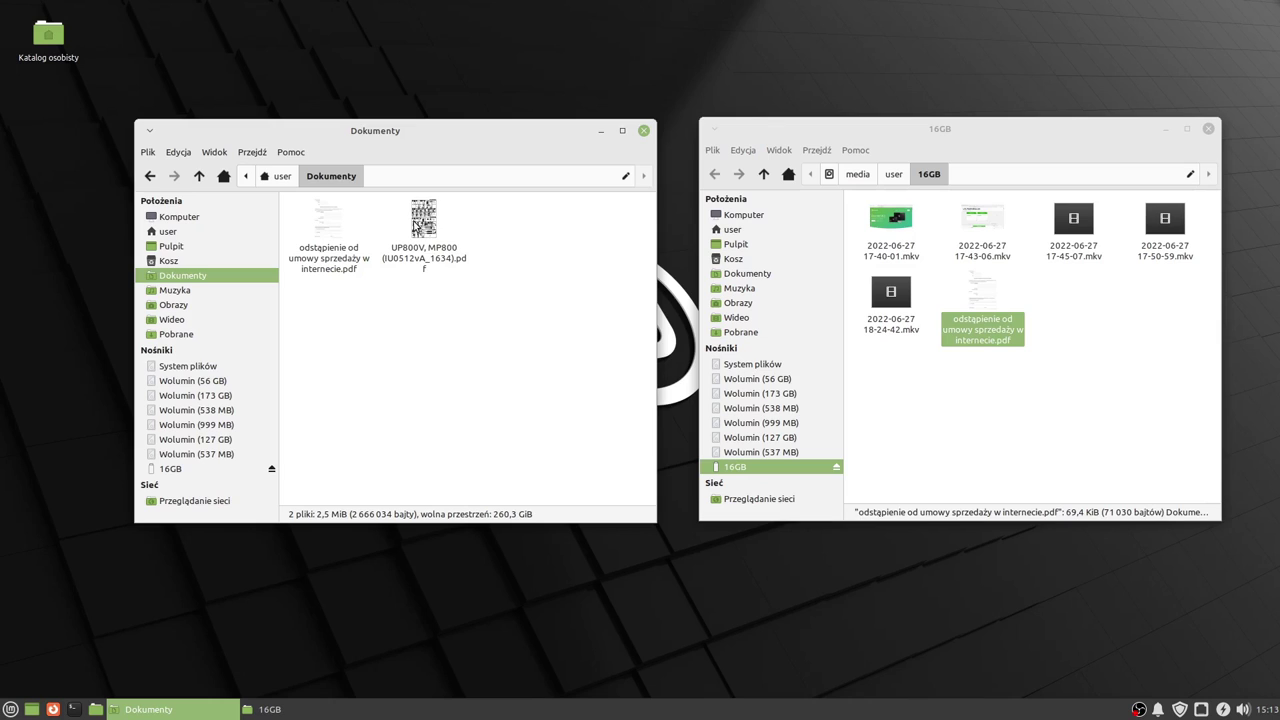
# Step: Copy "UP800V, MP800 (IU0512vA_1634).pdf" from the Dokumenty folder and paste it onto the 16GB drive
pyautogui.rightClick(421, 221)
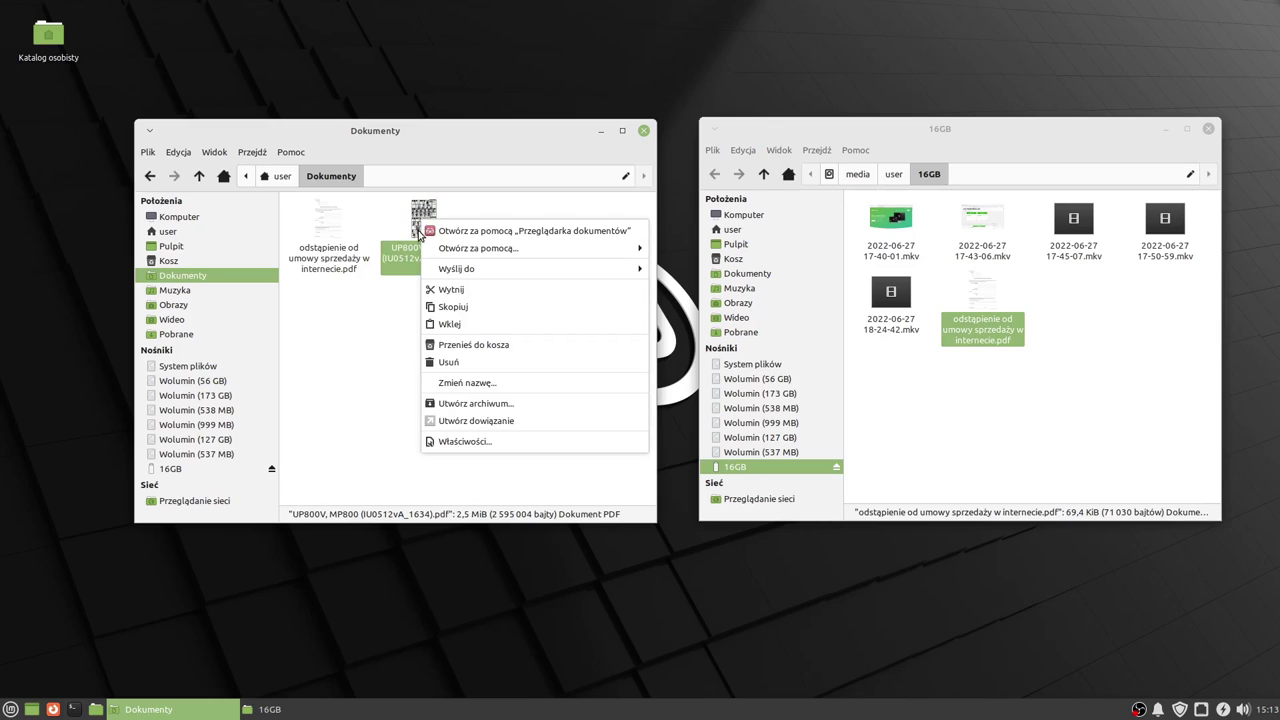
pyautogui.click(472, 306)
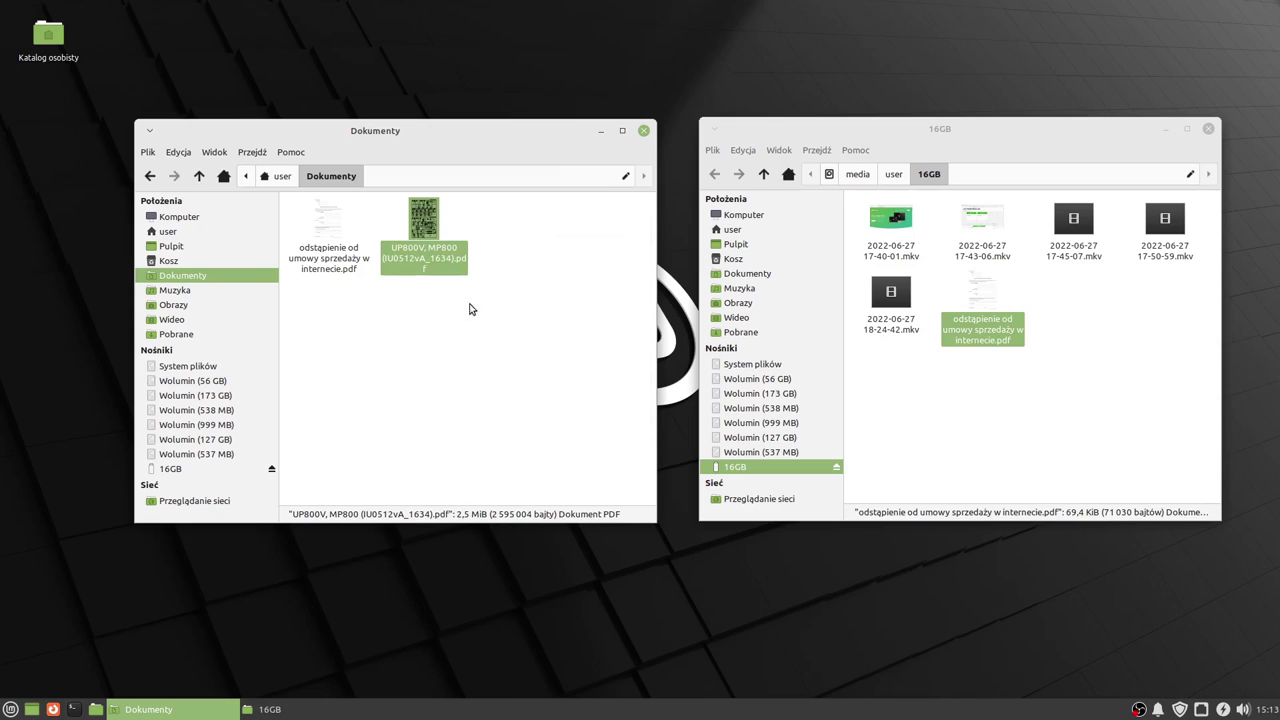
pyautogui.rightClick(927, 410)
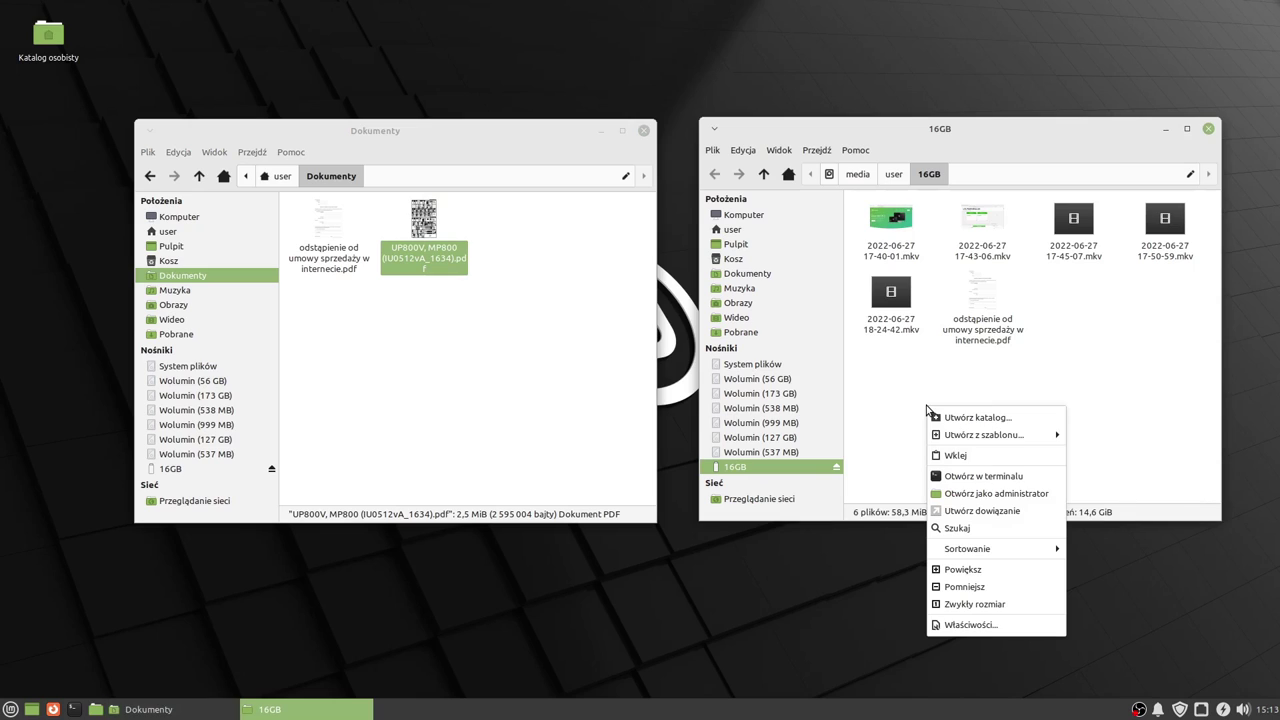
pyautogui.click(958, 456)
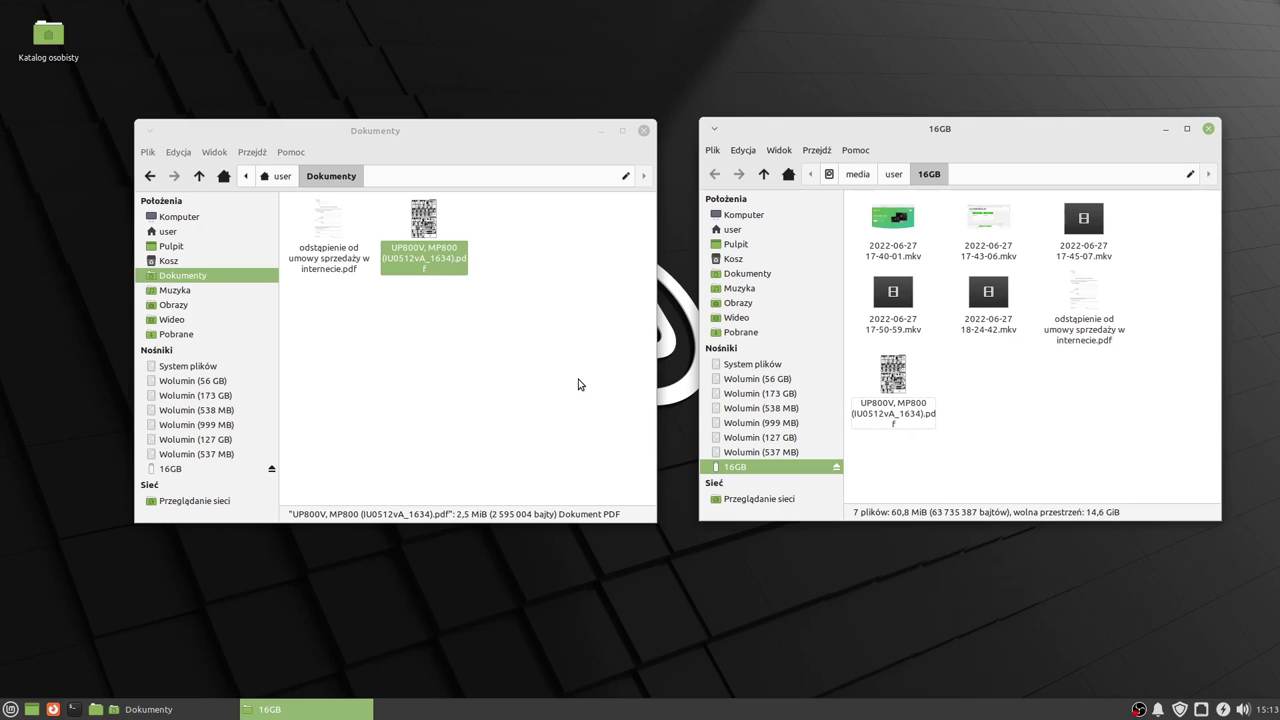
# Step: Copy both PDFs from Dokumenty to the 16GB drive again, resolving the name conflicts by renaming all duplicates
pyautogui.moveTo(564, 362); pyautogui.dragTo(302, 214)
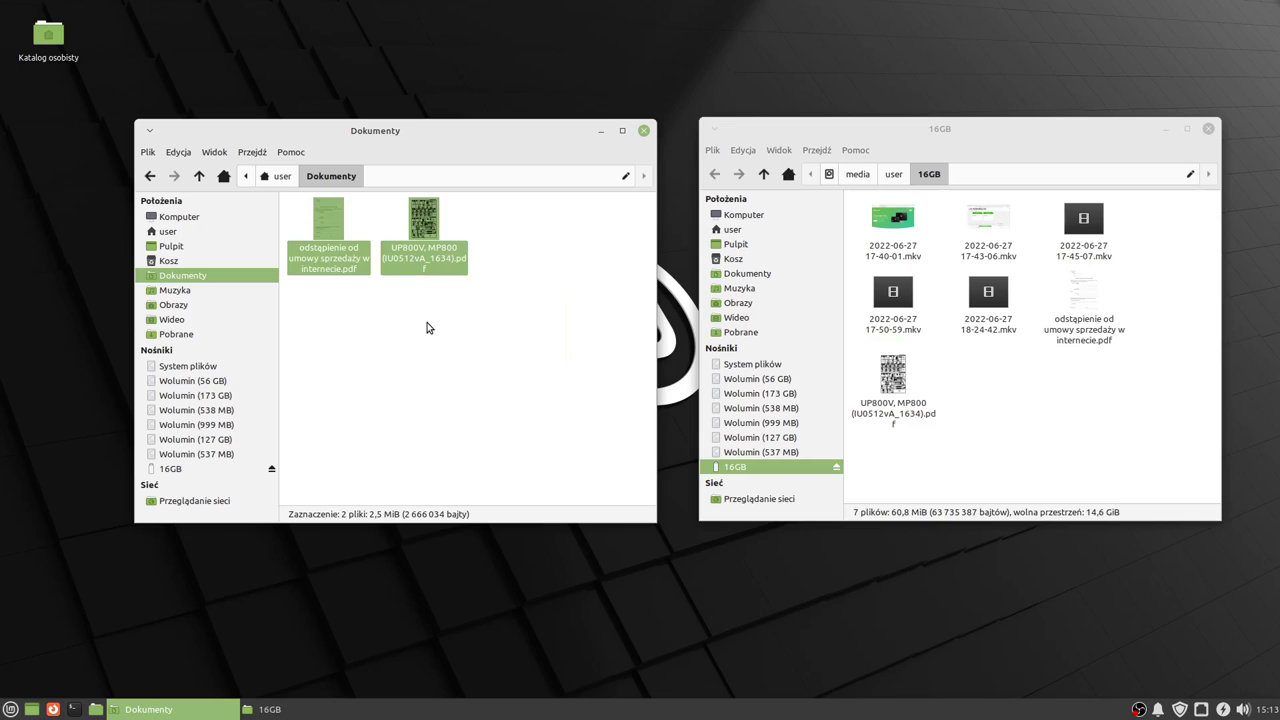
pyautogui.click(1052, 133)
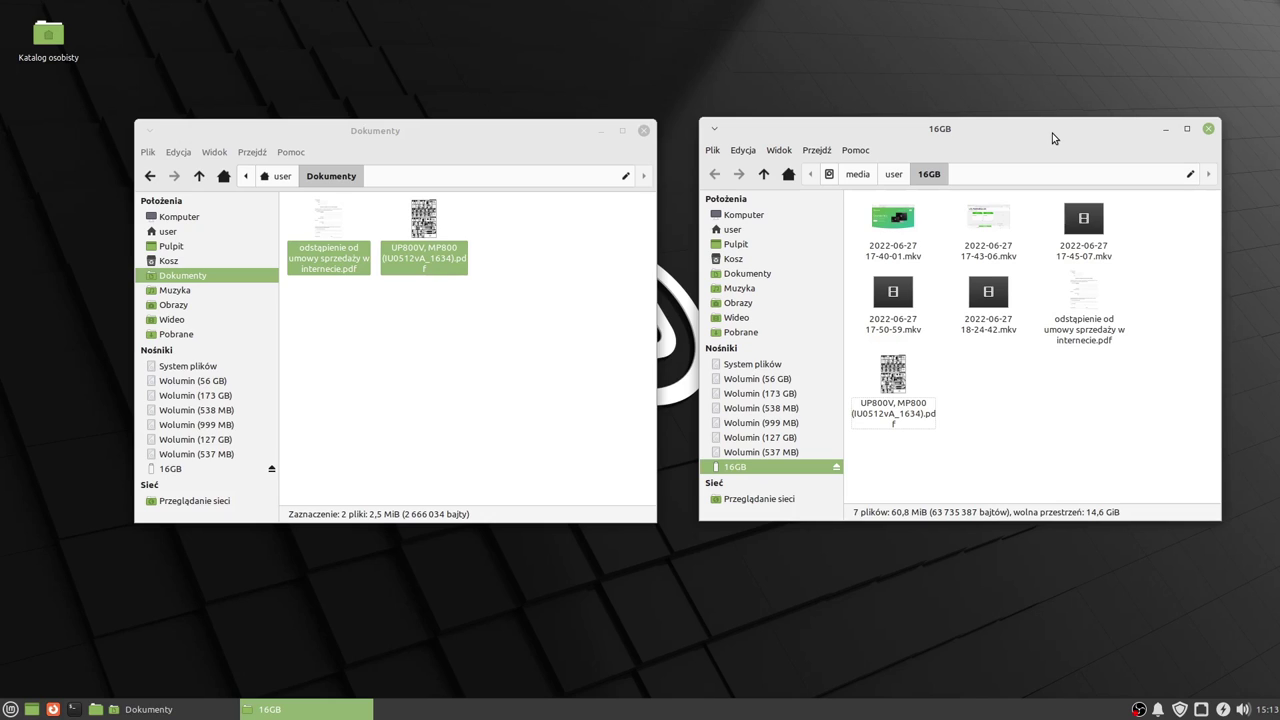
pyautogui.hotkey('ctrl', 'v')
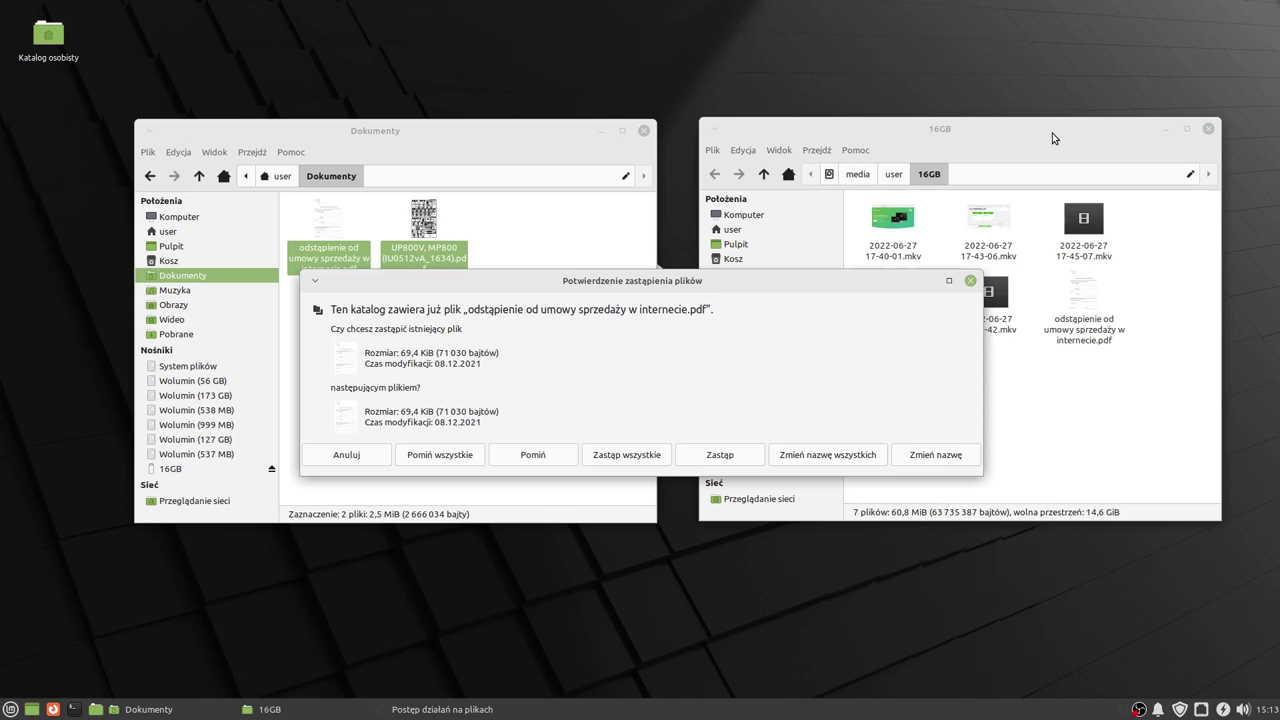
pyautogui.moveTo(740, 286); pyautogui.dragTo(661, 447)
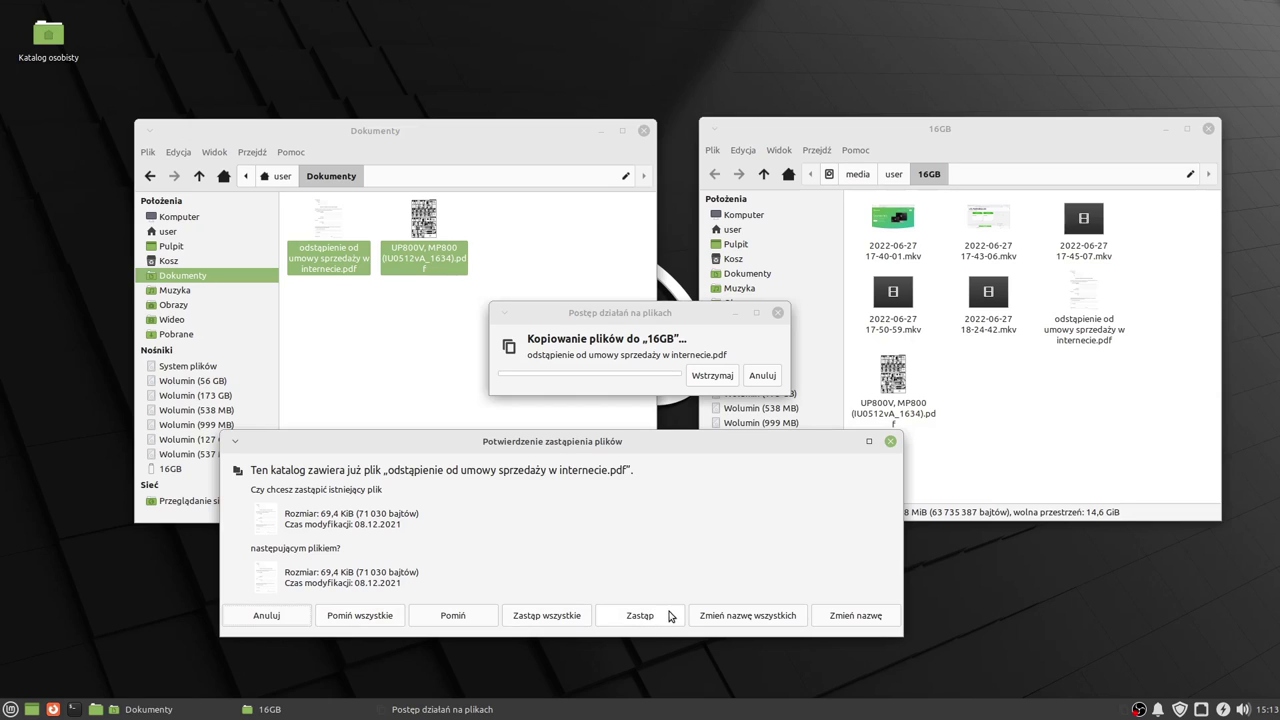
pyautogui.click(751, 620)
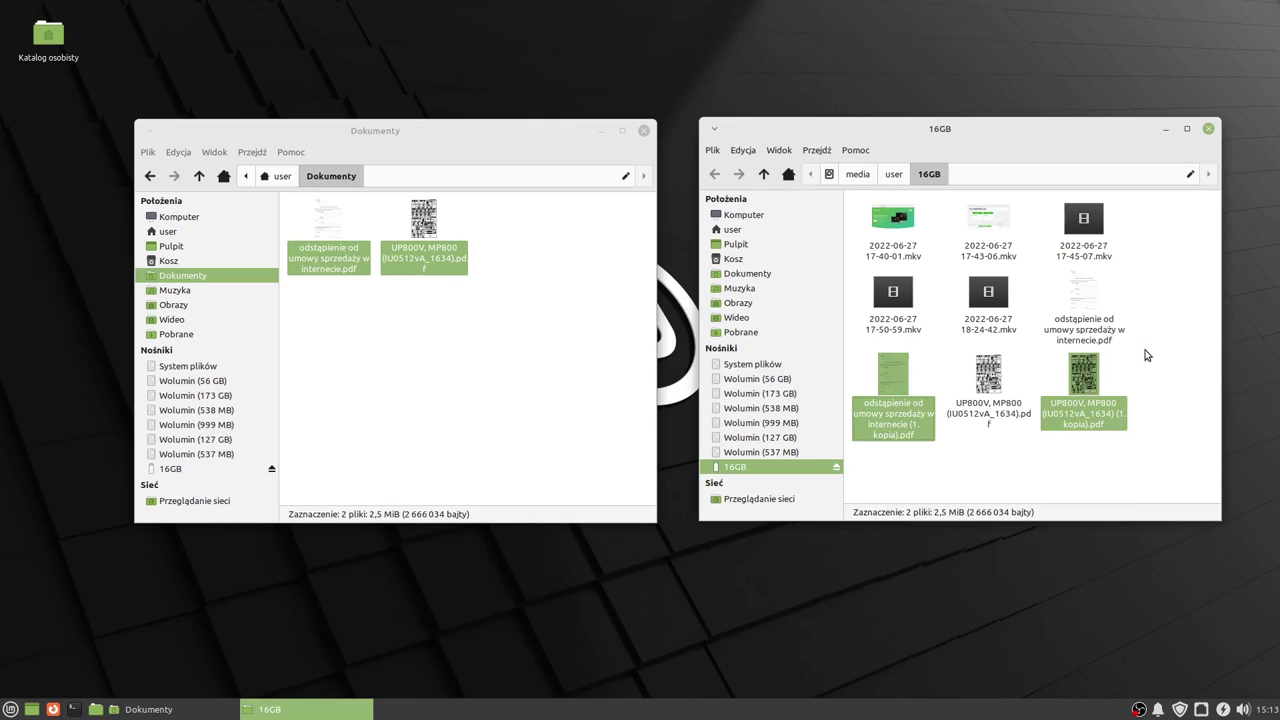
pyautogui.click(1032, 477)
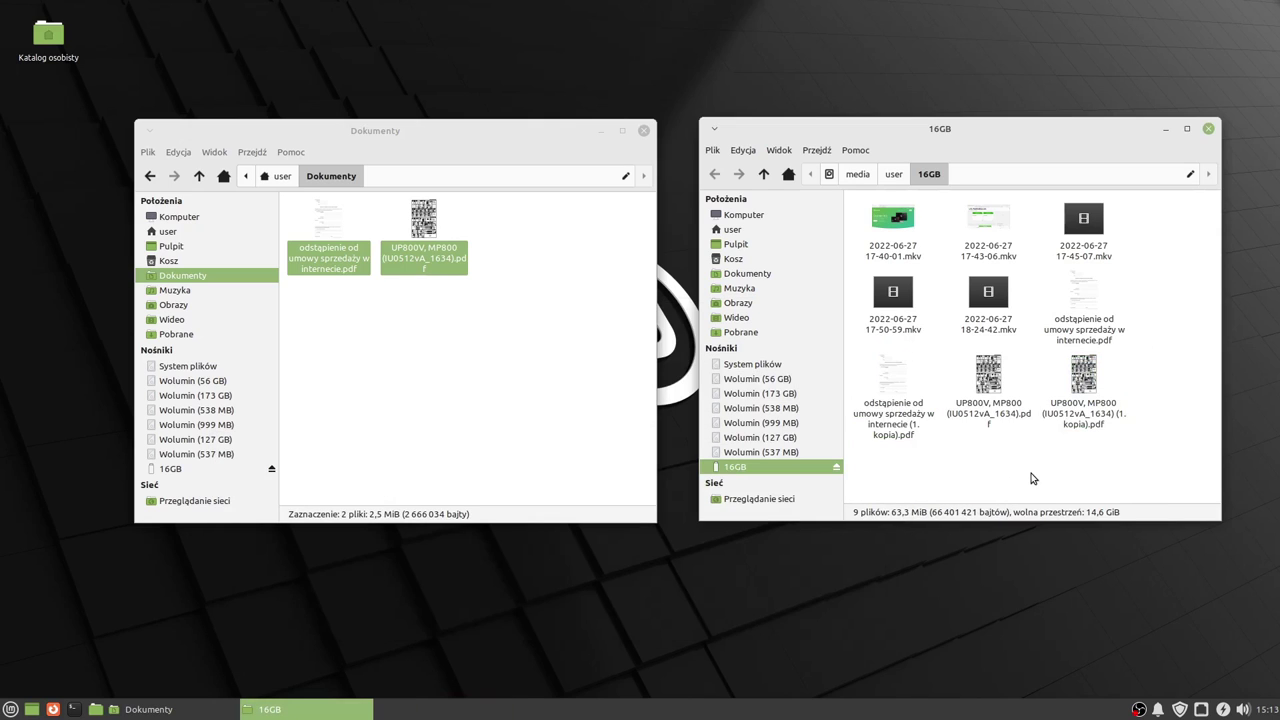
pyautogui.click(1084, 342)
pyautogui.click(915, 434)
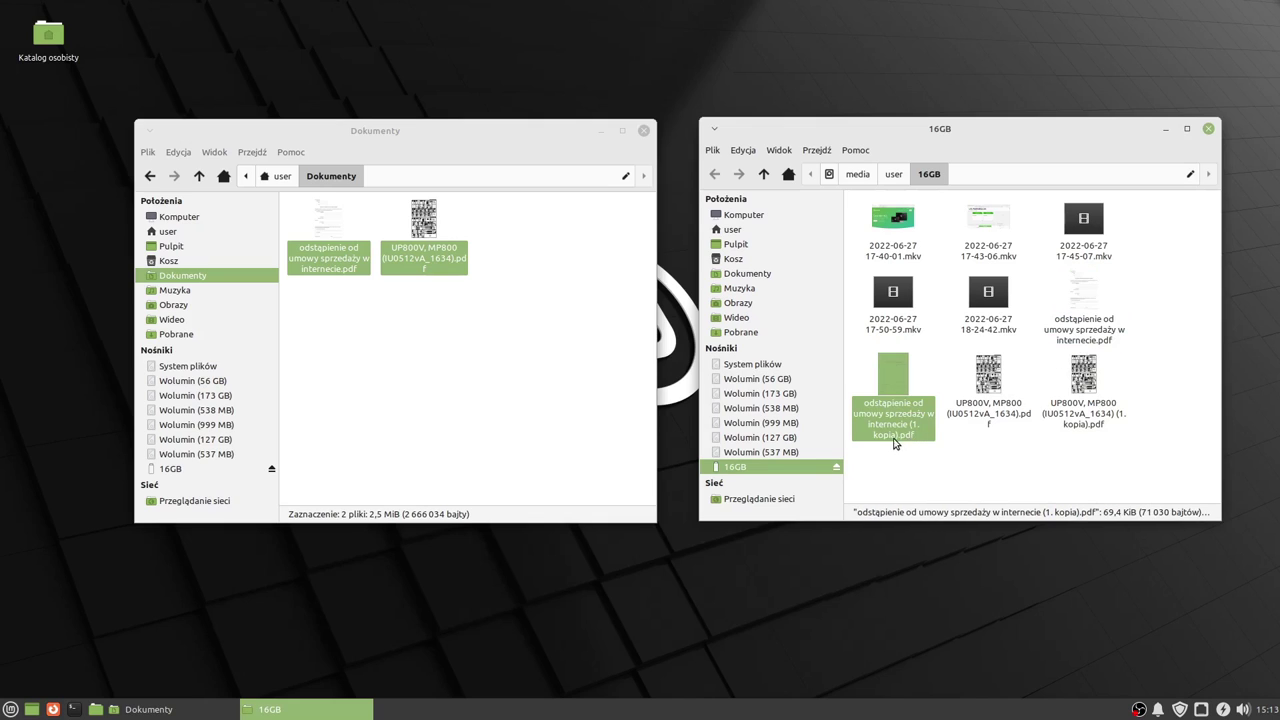
pyautogui.click(987, 444)
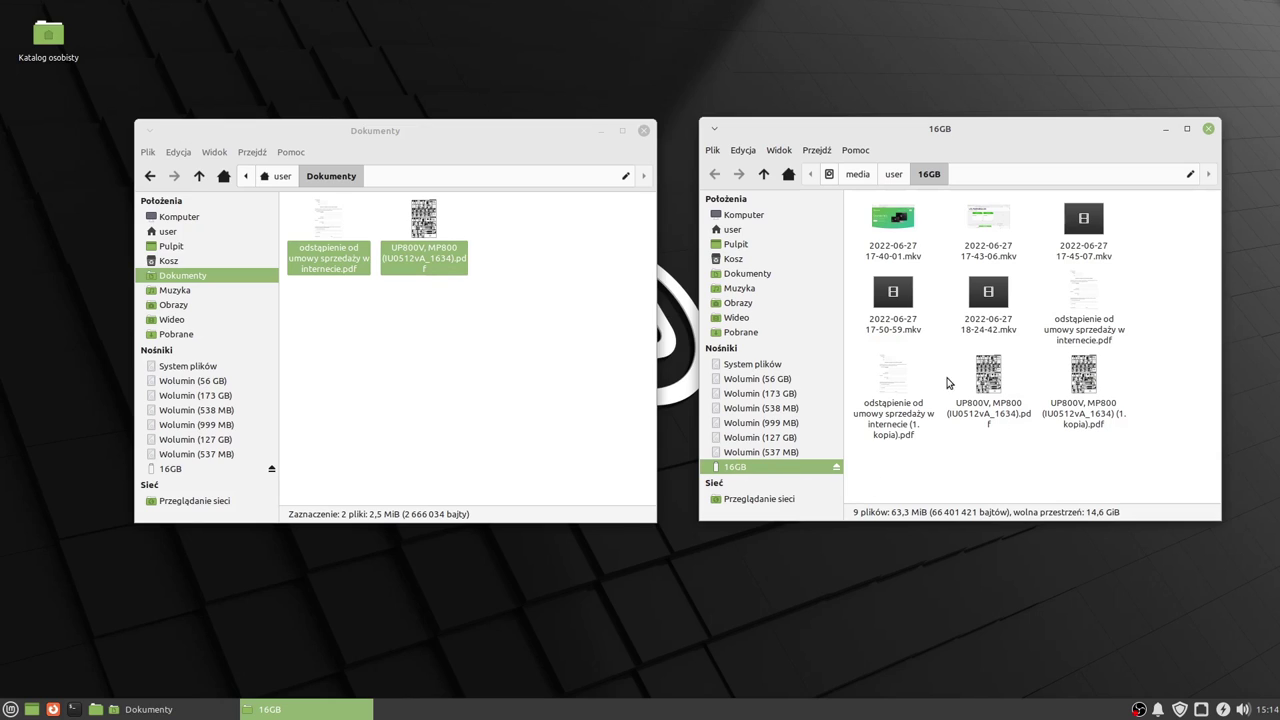
# Step: Permanently delete "odstąpienie od umowy sprzedaży w internecie (1. kopia).pdf" from the 16GB drive
pyautogui.rightClick(893, 378)
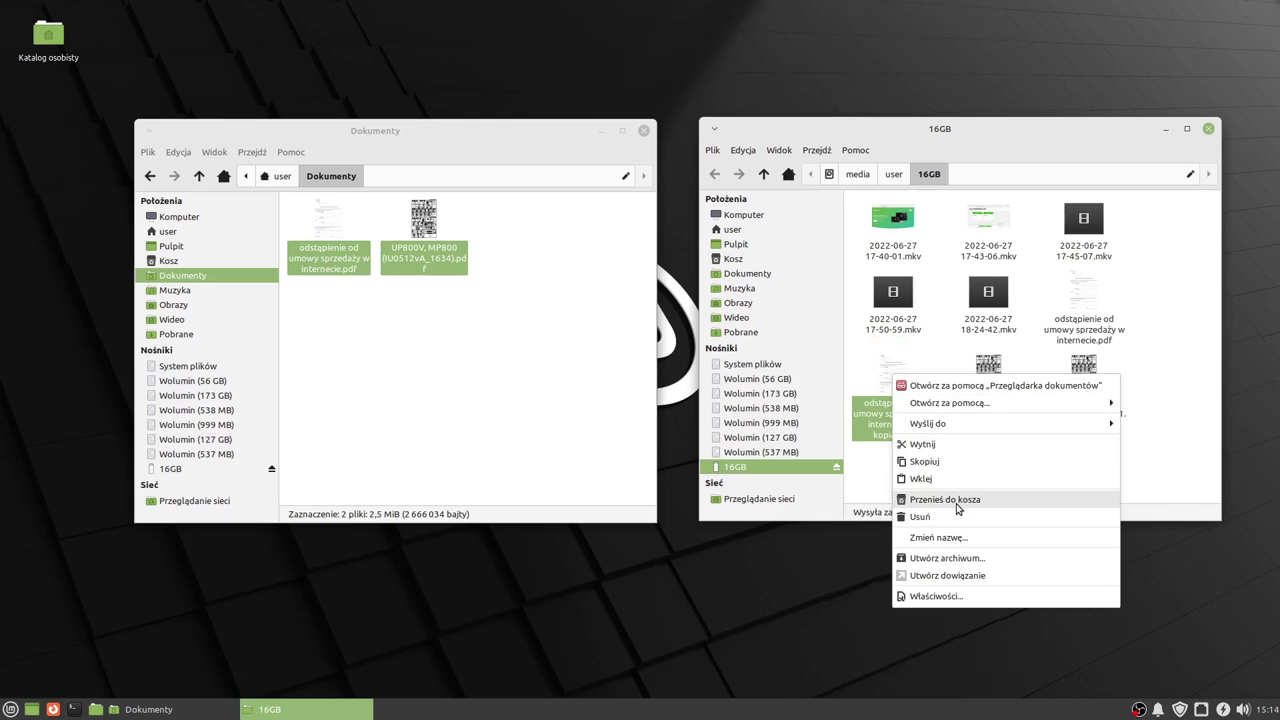
pyautogui.click(922, 516)
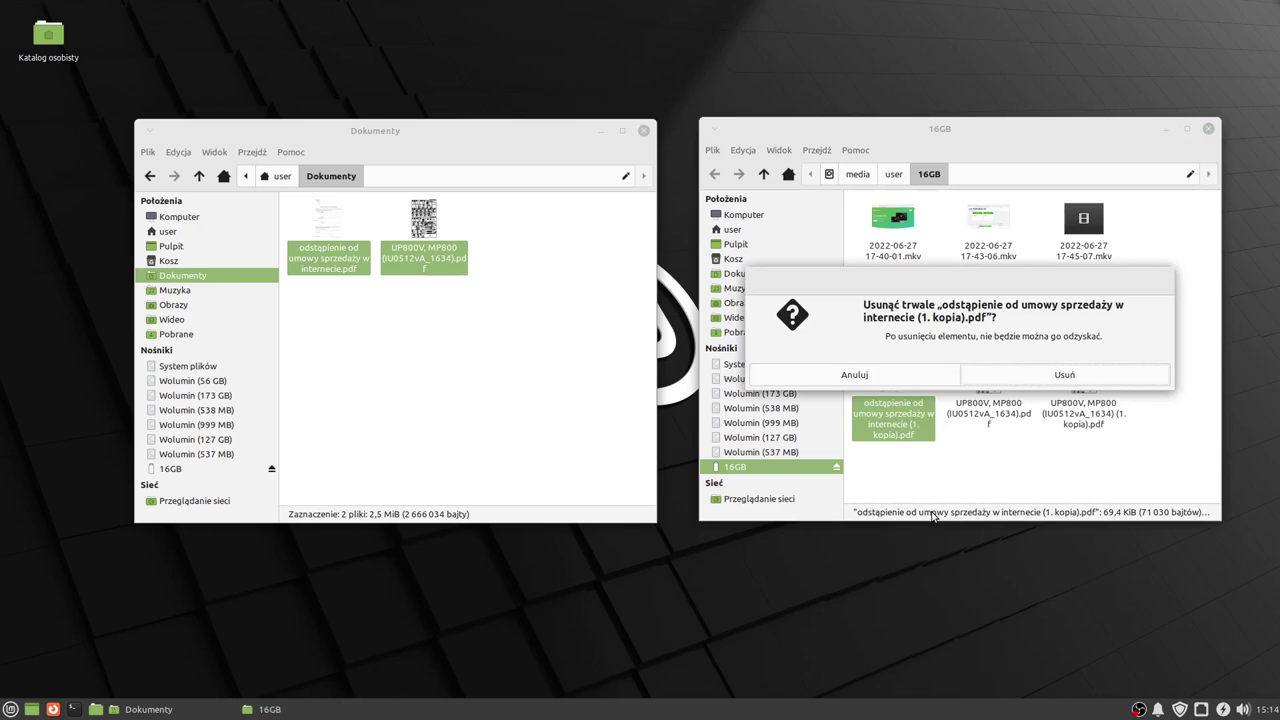
pyautogui.click(1049, 376)
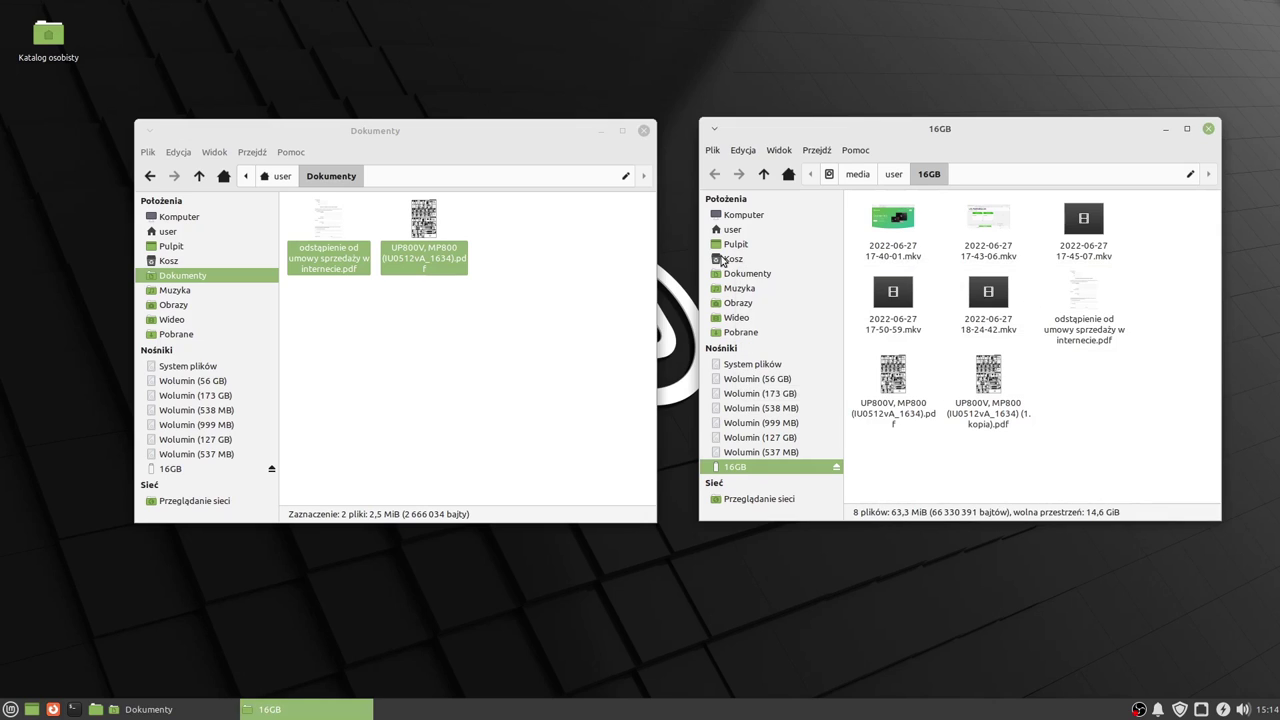
# Step: Check the trash, then move "odstąpienie od umowy sprzedaży w internecie.pdf" from the 16GB drive to the trash
pyautogui.click(722, 261)
pyautogui.click(751, 470)
pyautogui.click(1077, 301)
pyautogui.rightClick(1078, 304)
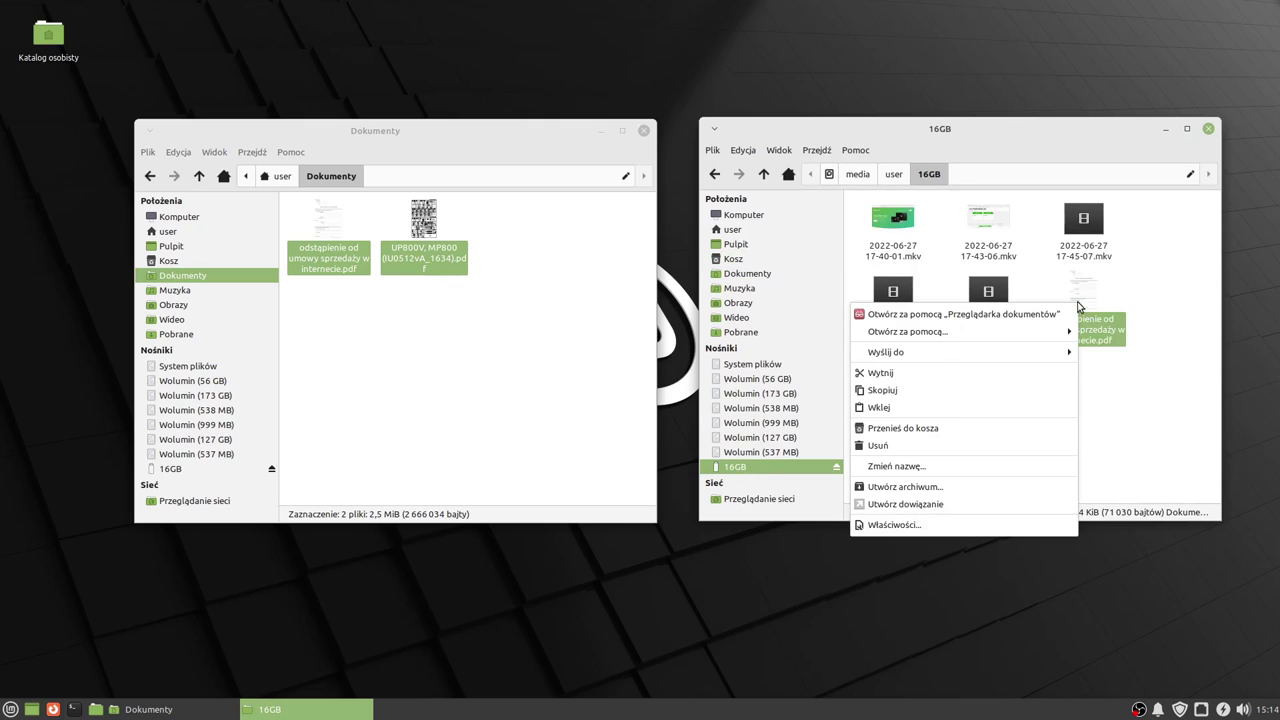
pyautogui.click(940, 430)
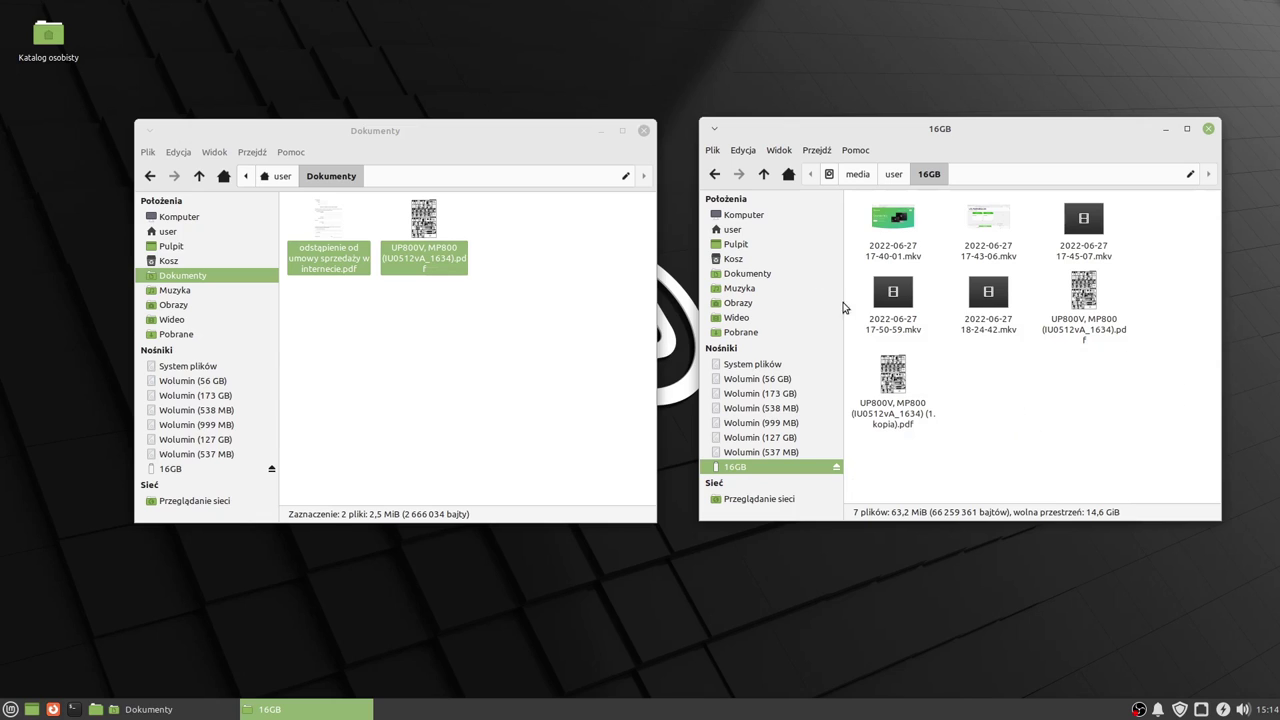
# Step: Restore "odstąpienie od umowy sprzedaży w internecie.pdf" from the trash and return to the 16GB drive
pyautogui.click(744, 258)
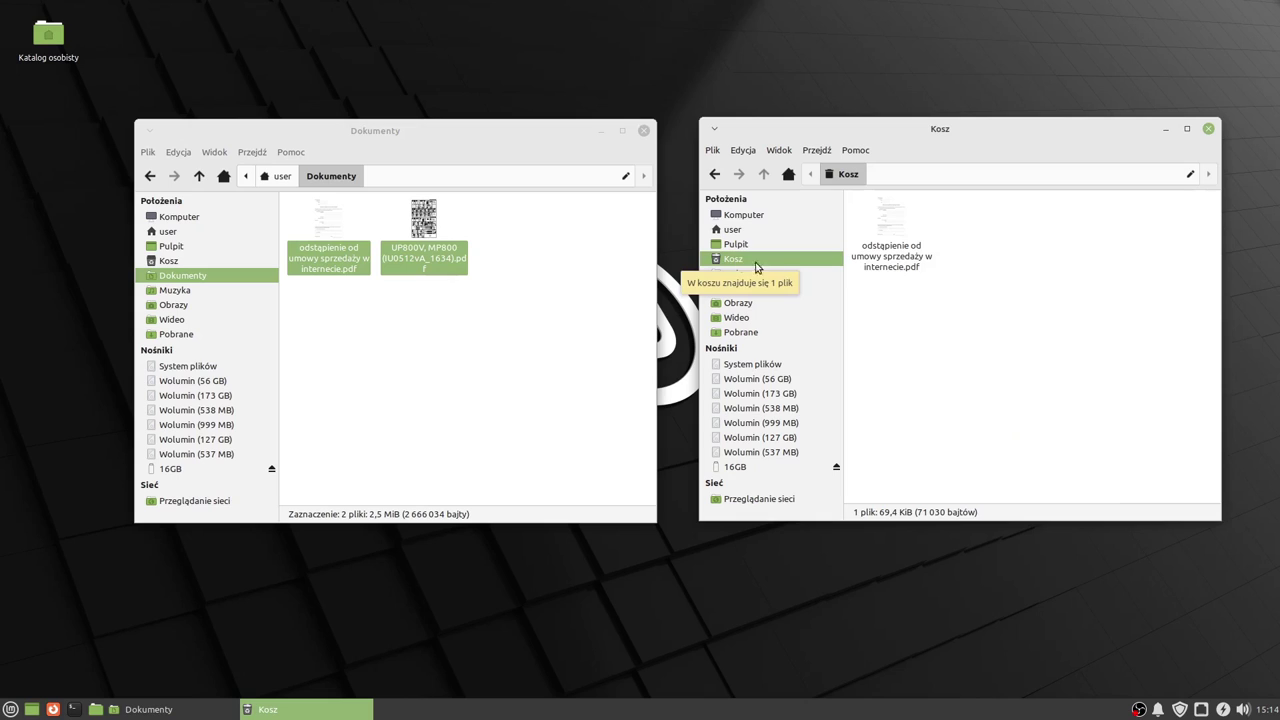
pyautogui.rightClick(890, 229)
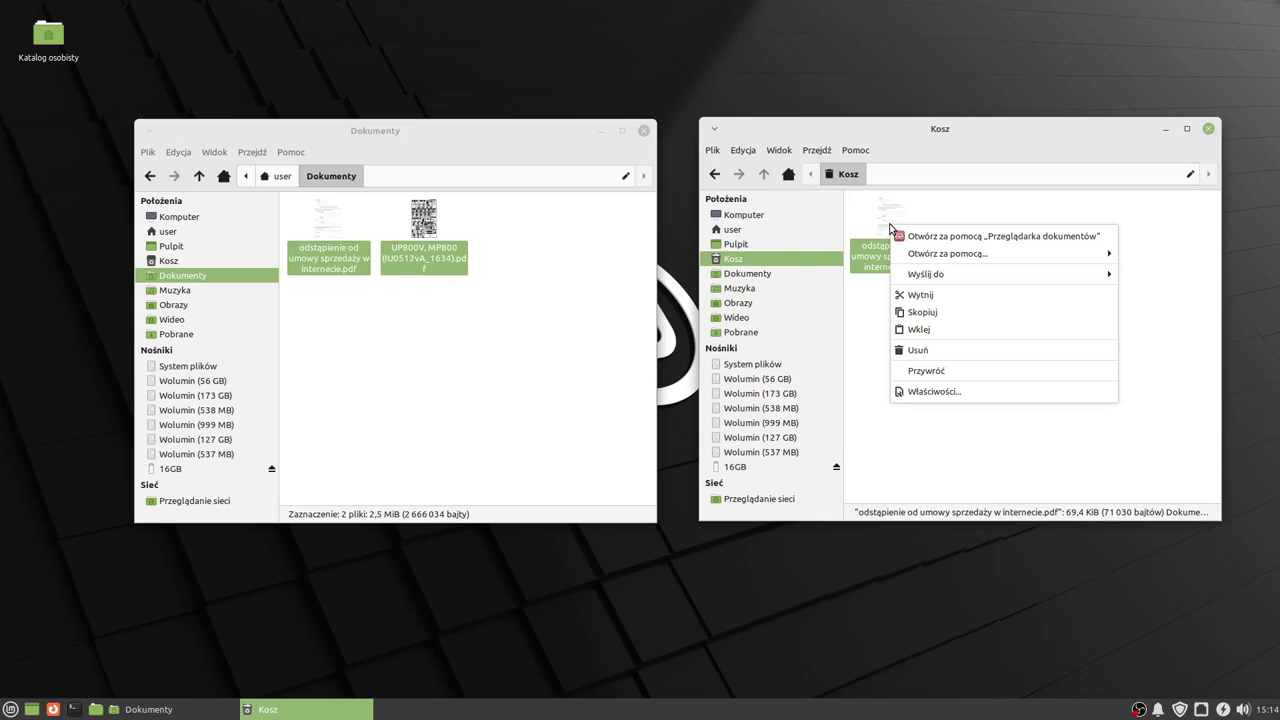
pyautogui.click(928, 372)
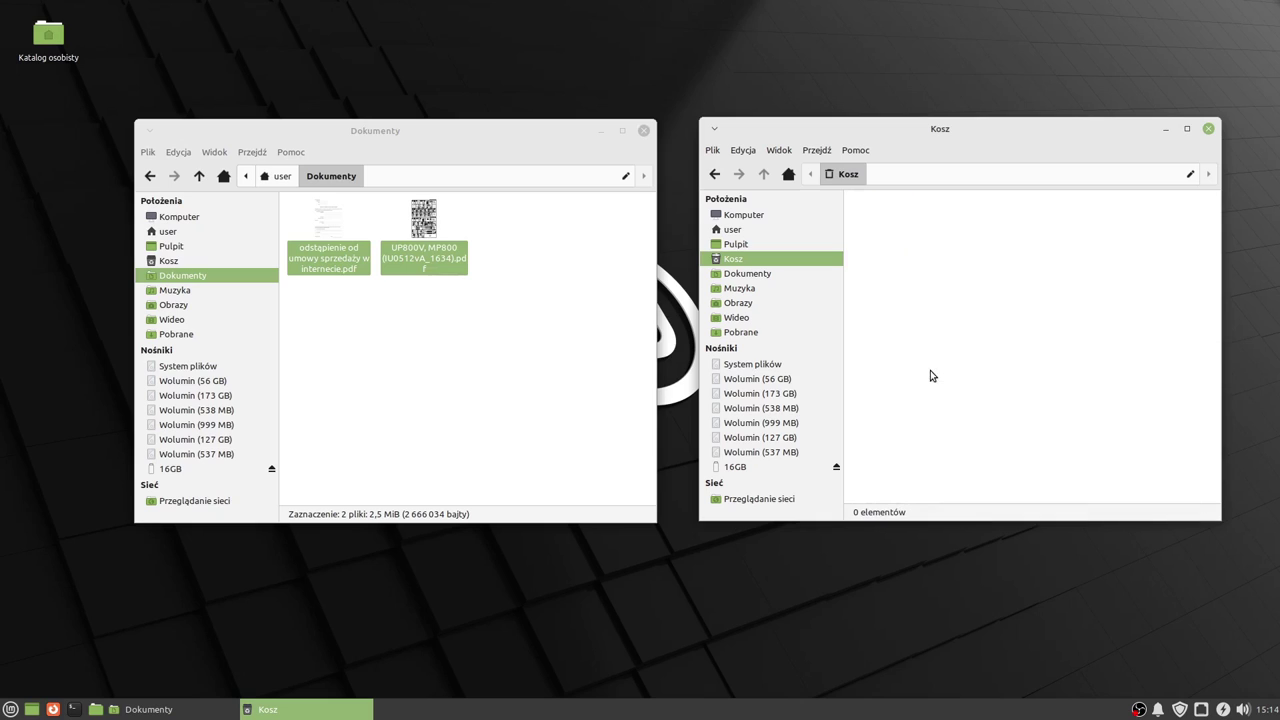
pyautogui.click(745, 469)
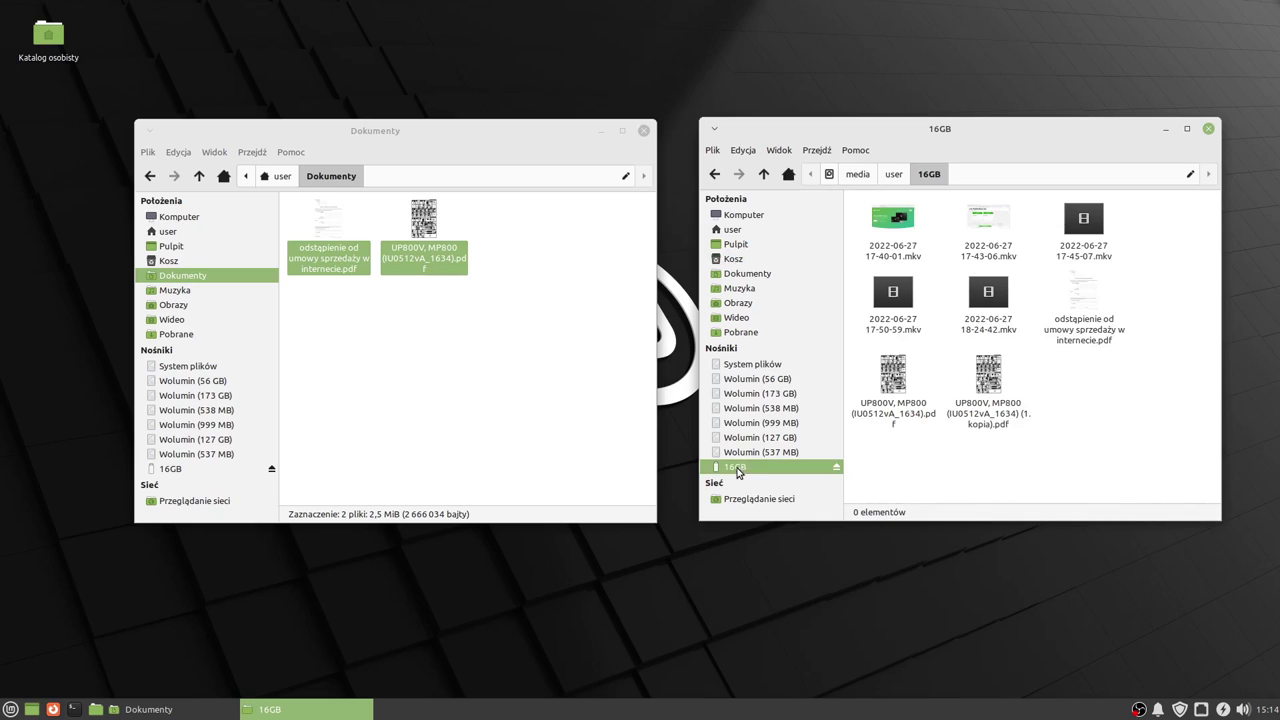
pyautogui.rightClick(1089, 303)
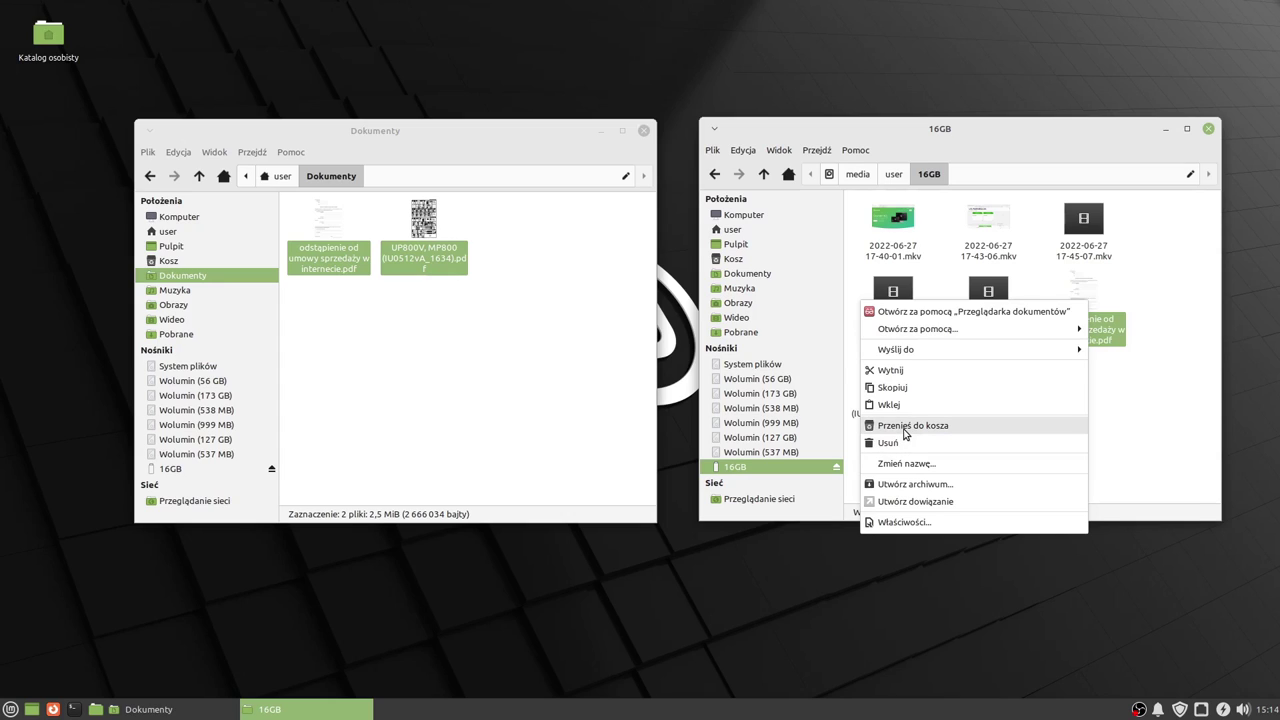
pyautogui.click(1155, 440)
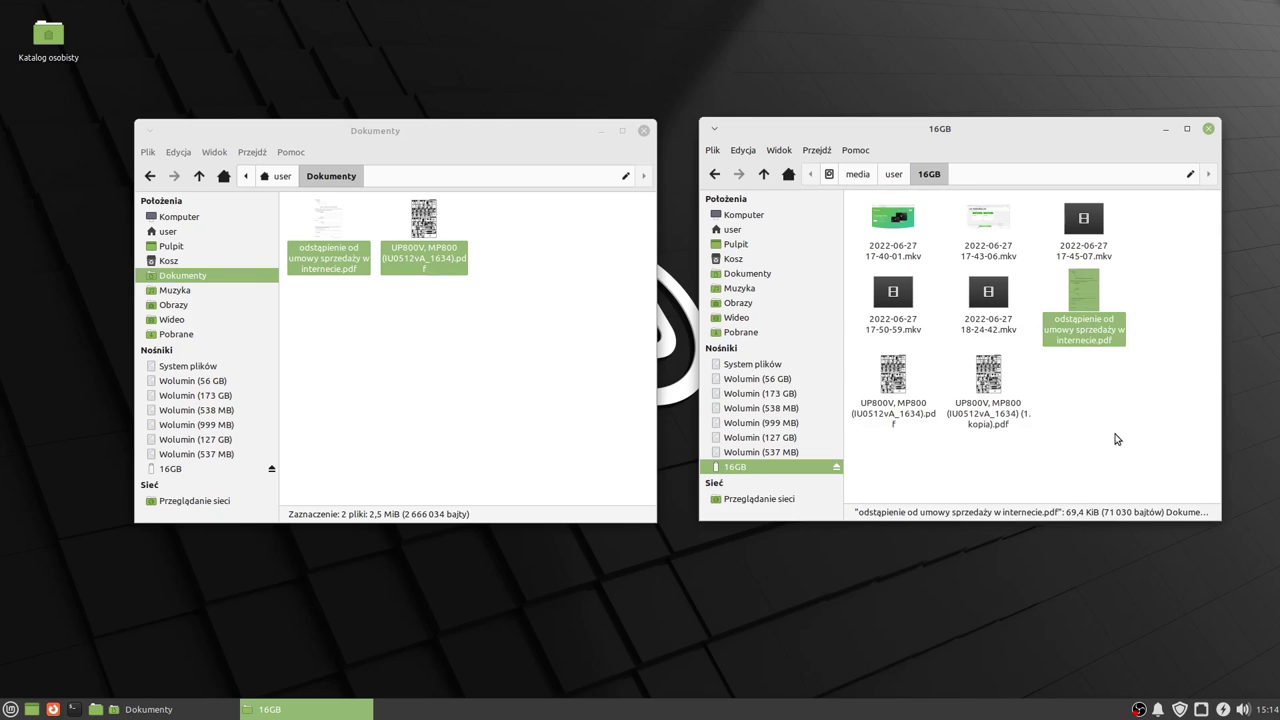
# Step: Move both UP800V, MP800 PDFs from the 16GB drive to the trash, check the trash and return to the drive
pyautogui.moveTo(1104, 460); pyautogui.dragTo(908, 383)
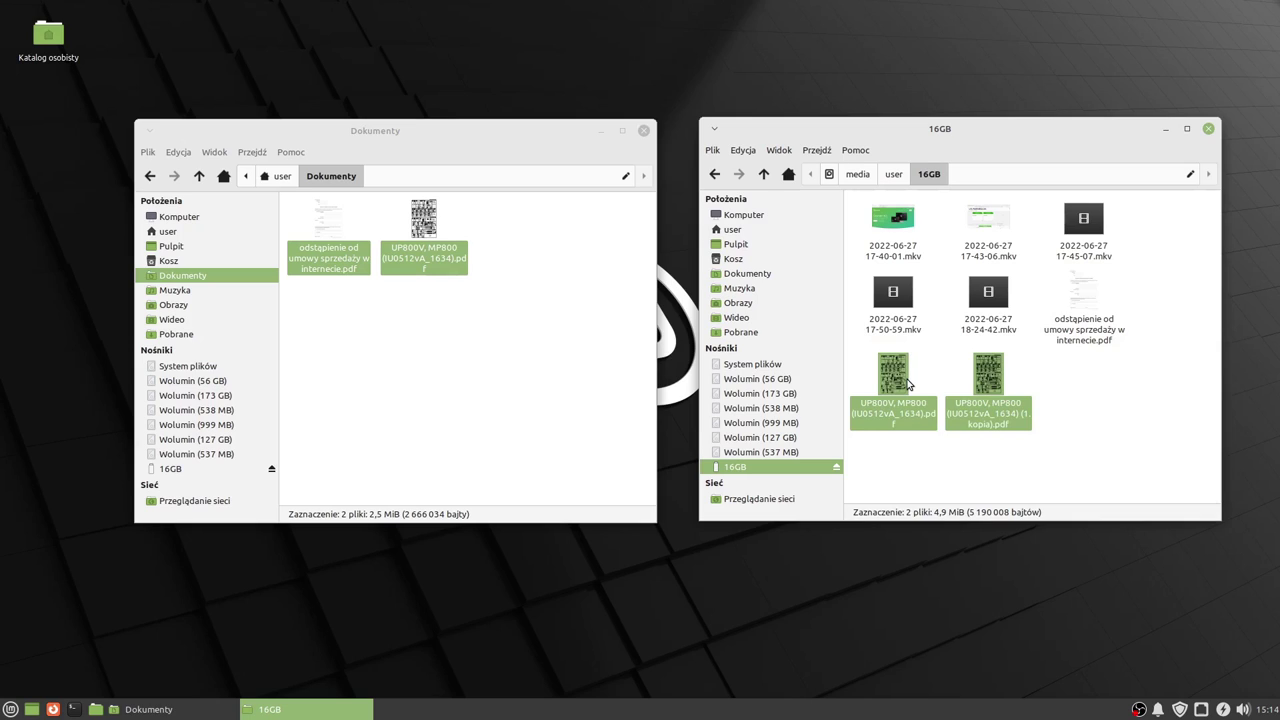
pyautogui.press('Delete')
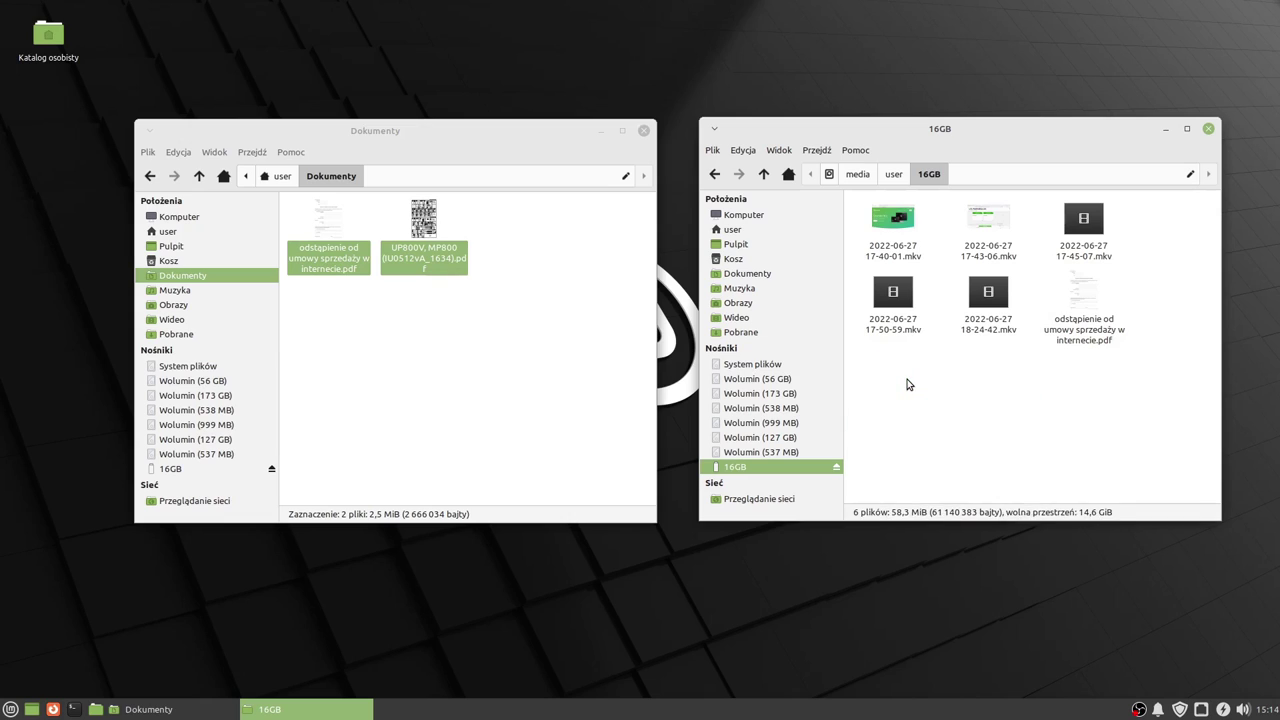
pyautogui.click(730, 260)
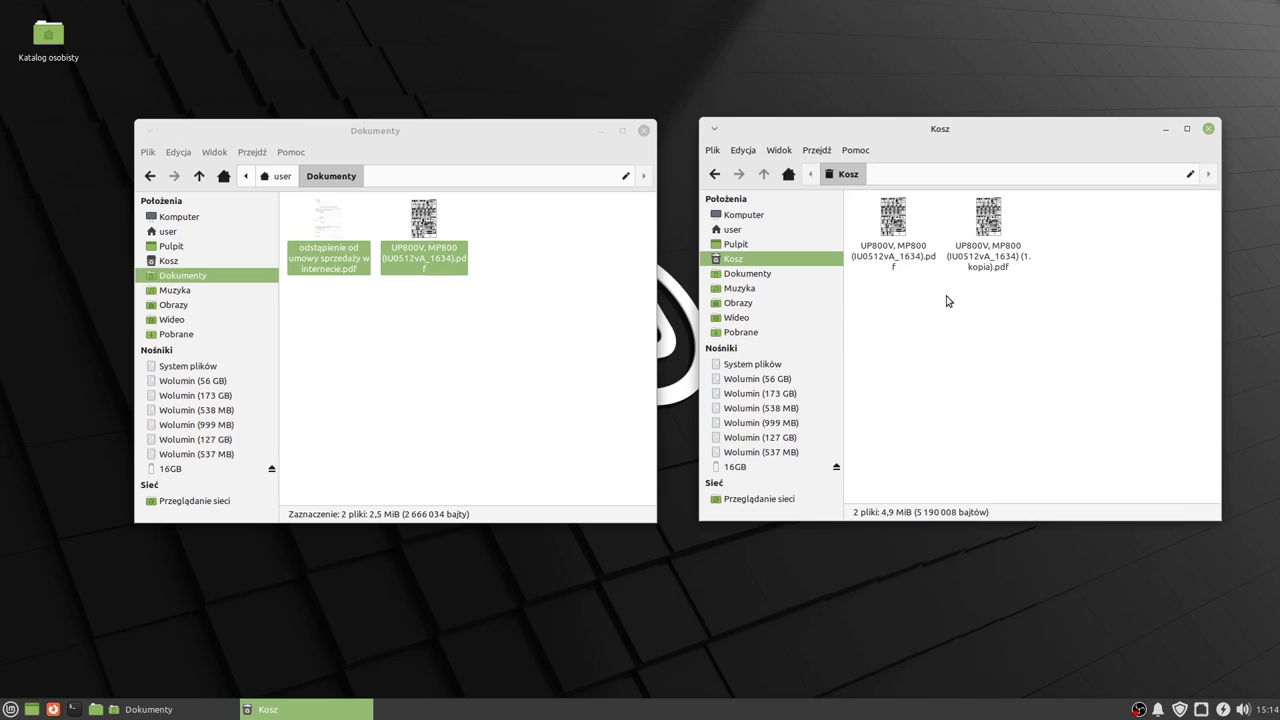
pyautogui.click(765, 468)
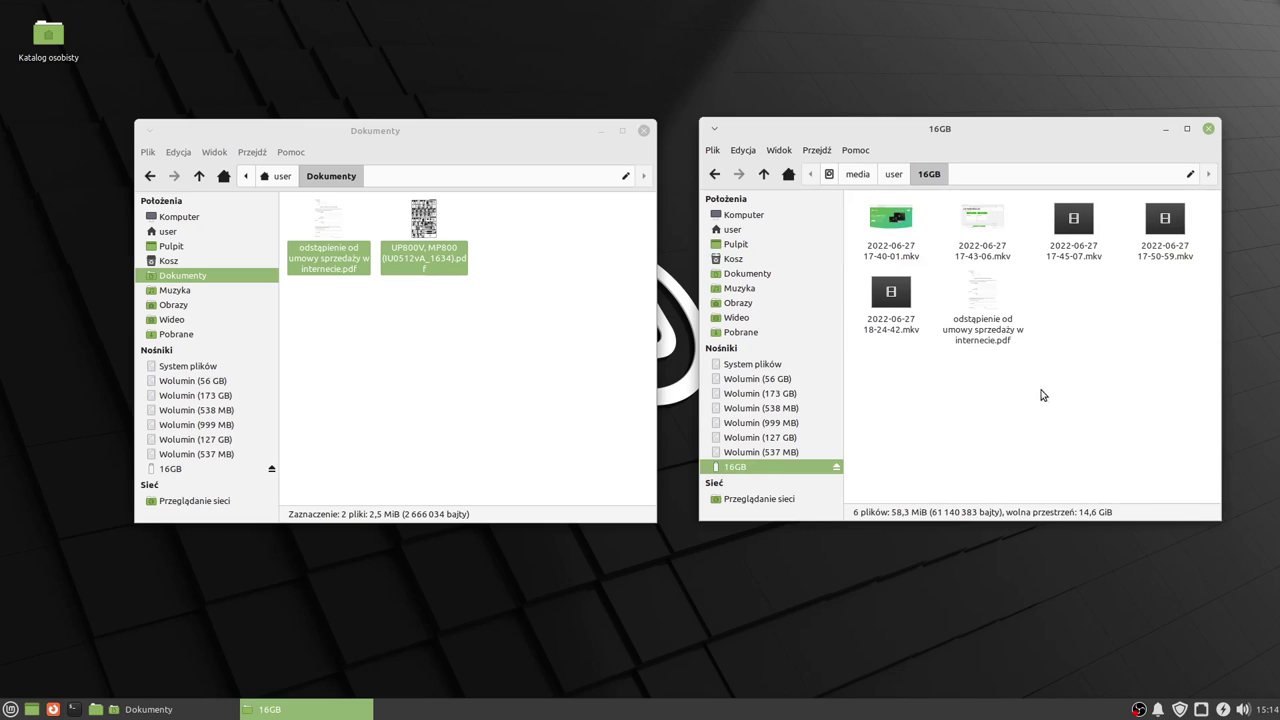
pyautogui.click(973, 303)
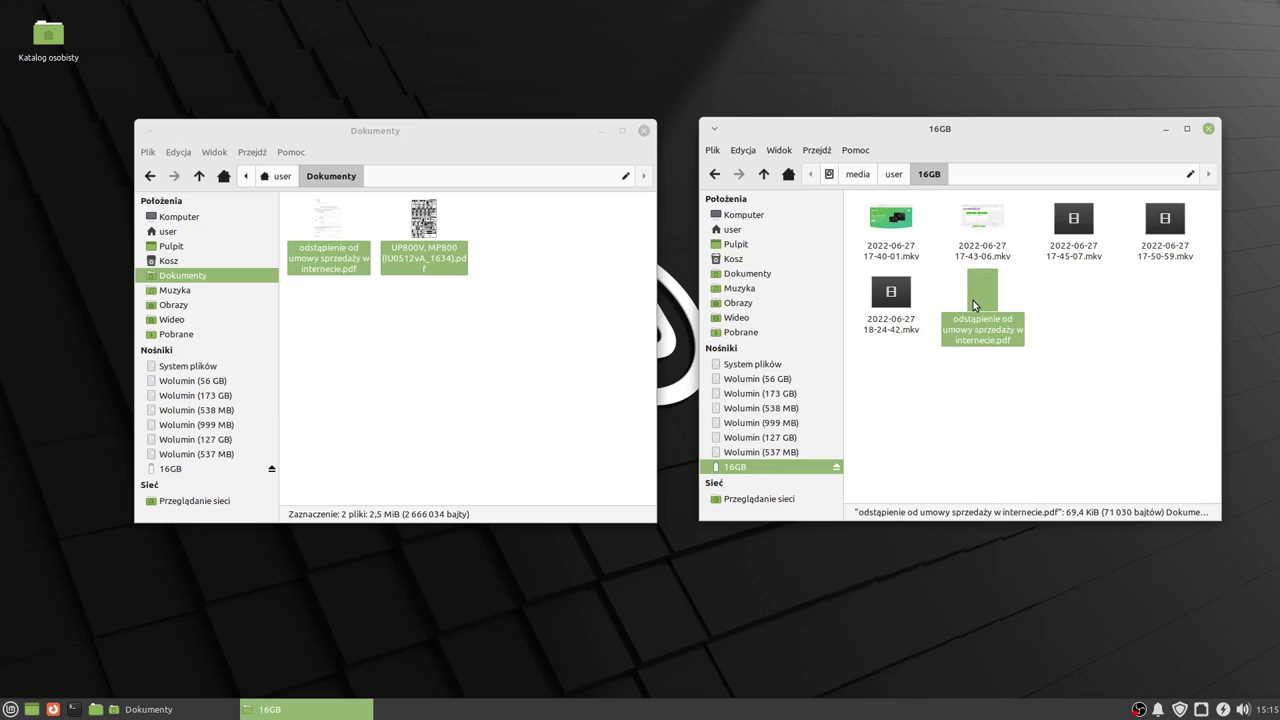
pyautogui.press('Delete')
pyautogui.click(984, 250)
pyautogui.press('Delete')
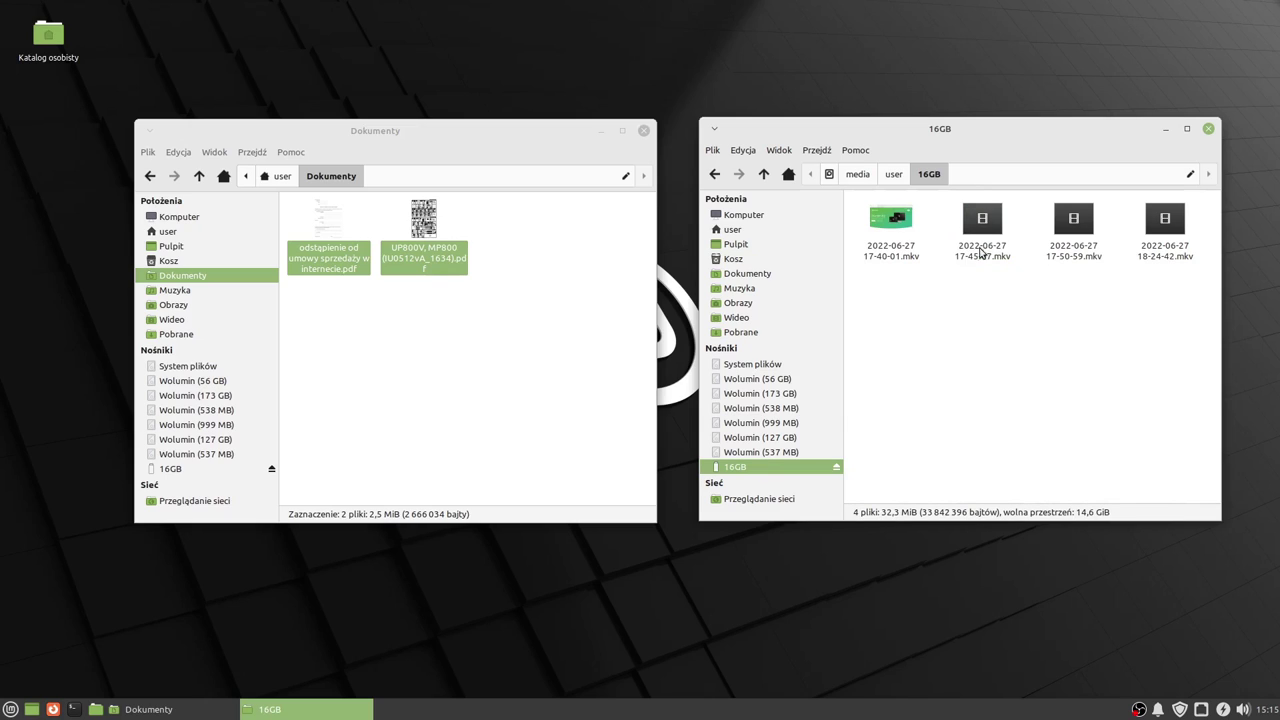
# Step: View the trash contents and empty the trash
pyautogui.click(722, 262)
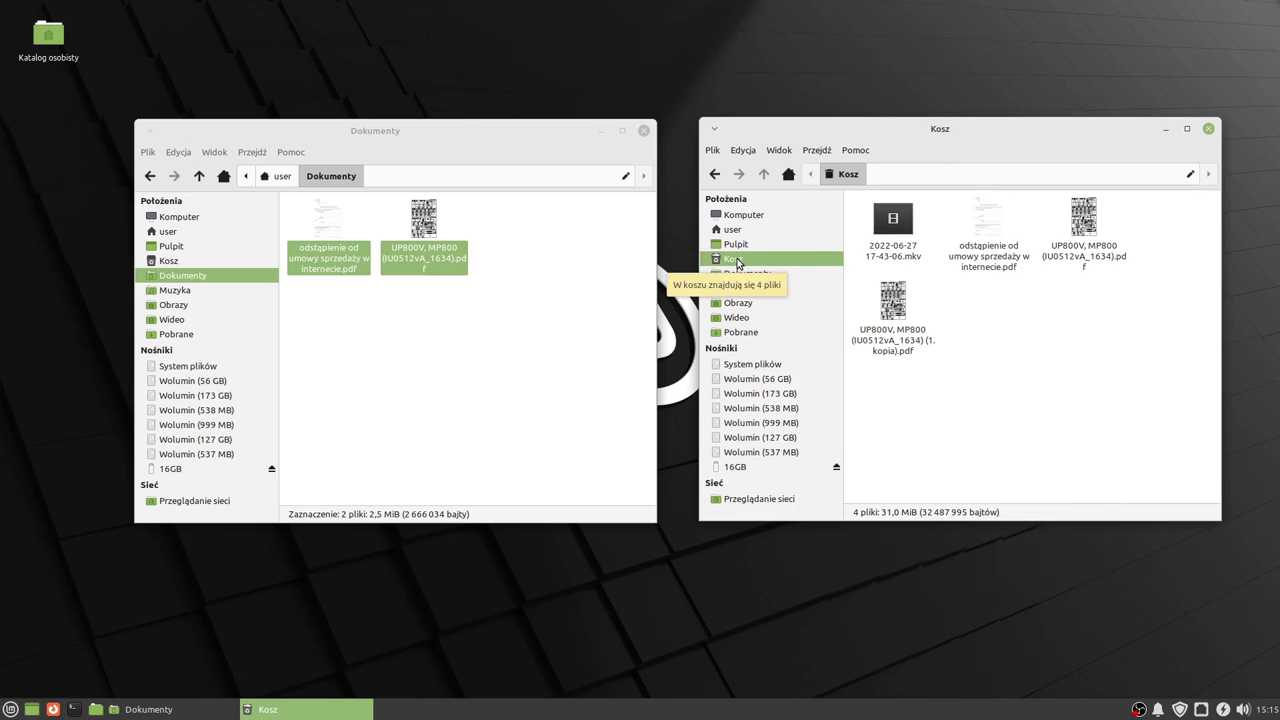
pyautogui.rightClick(737, 263)
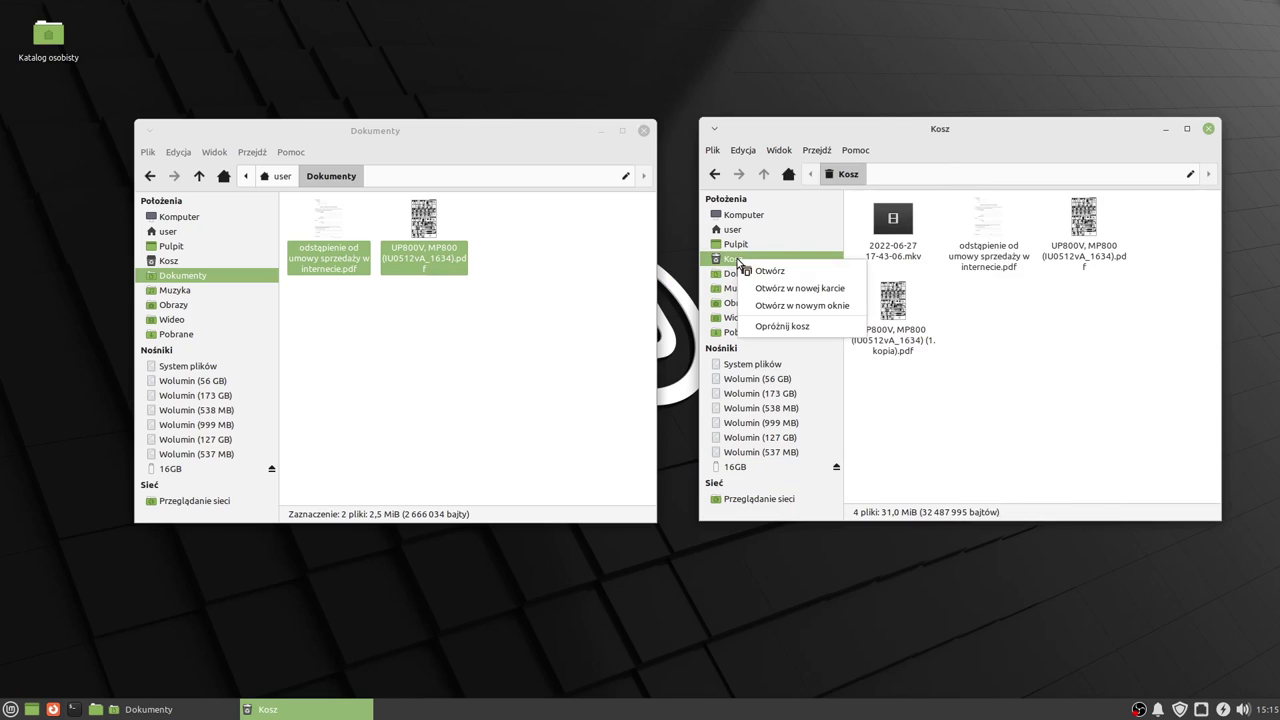
pyautogui.click(780, 326)
pyautogui.click(1034, 380)
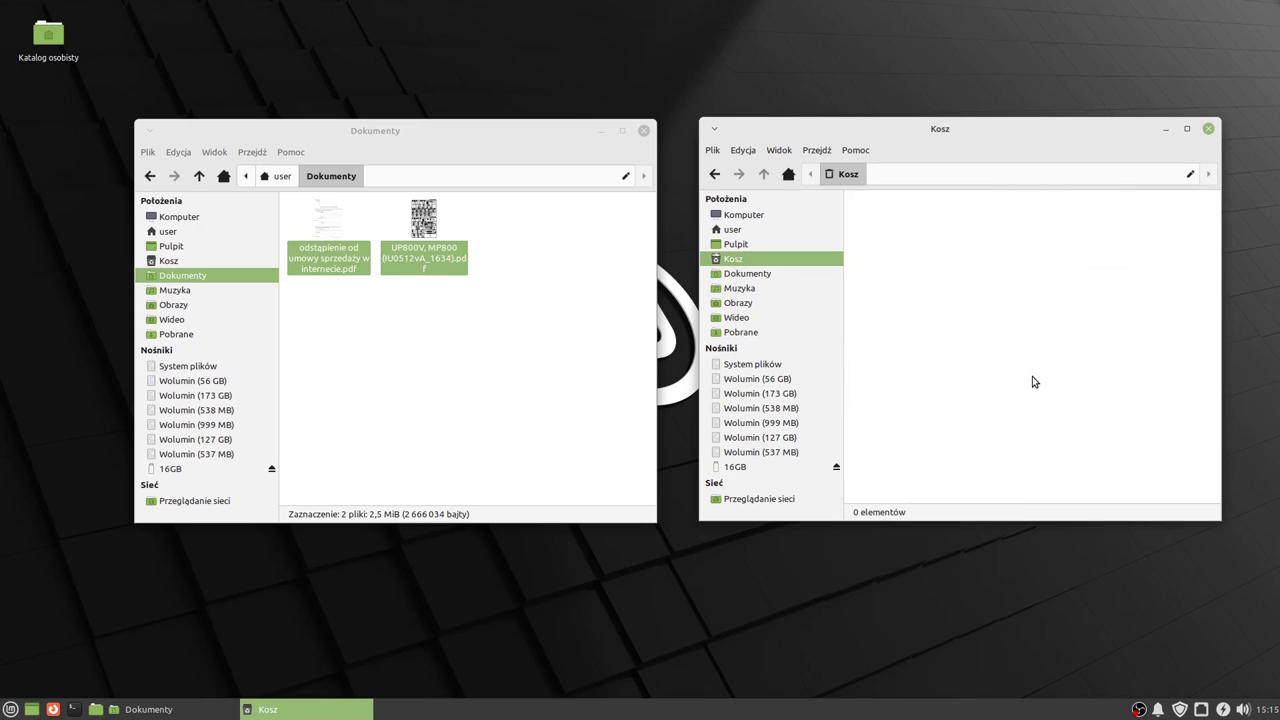
# Step: Return to the 16GB drive and eject it
pyautogui.click(736, 467)
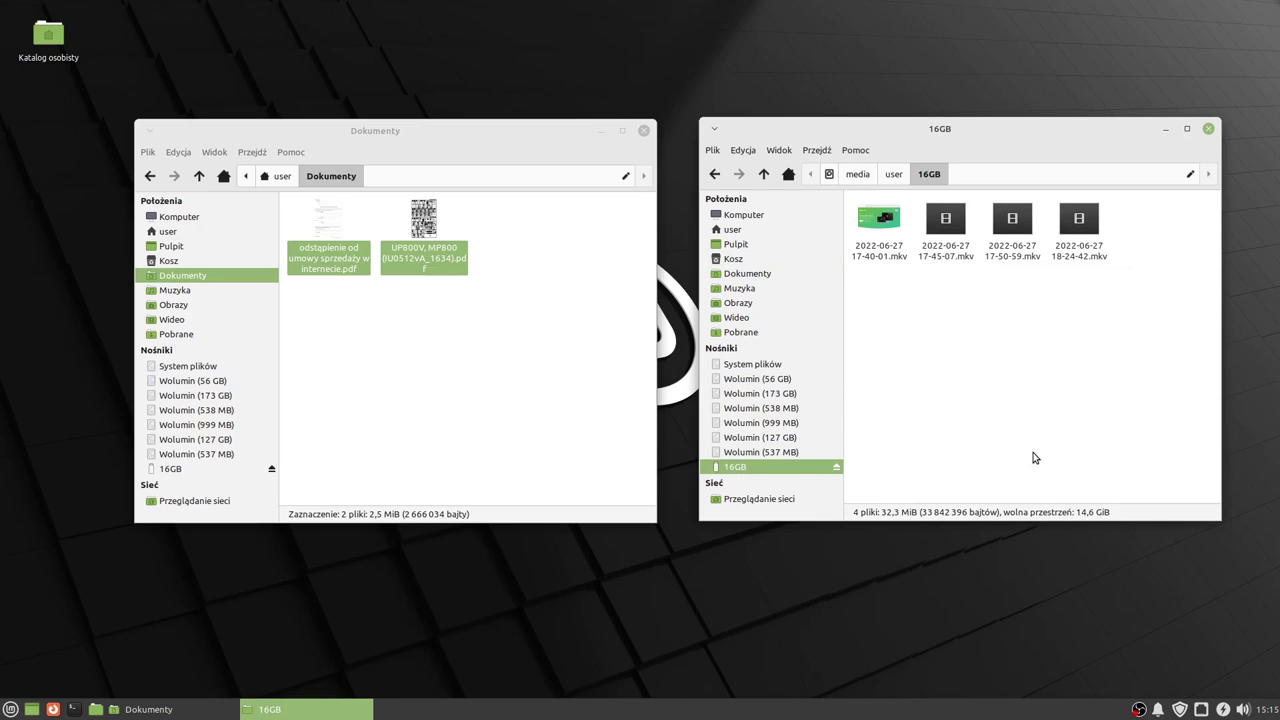
pyautogui.click(837, 467)
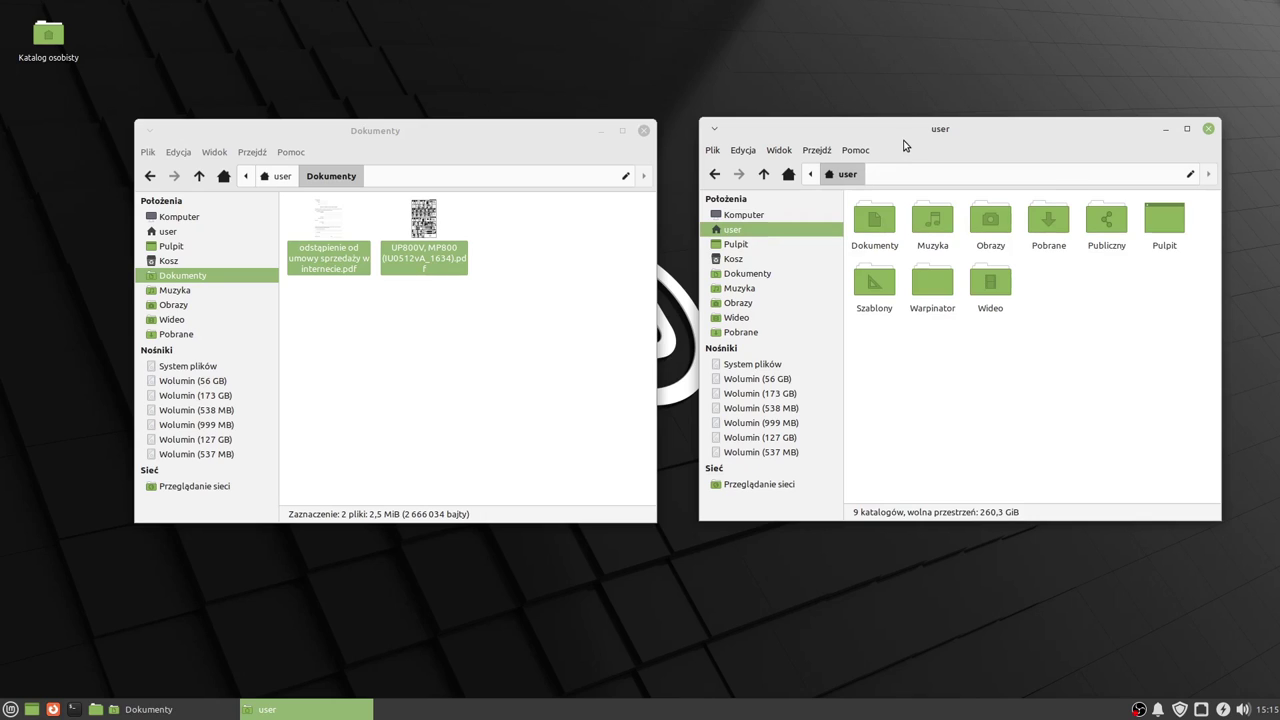
pyautogui.moveTo(907, 138); pyautogui.dragTo(904, 136)
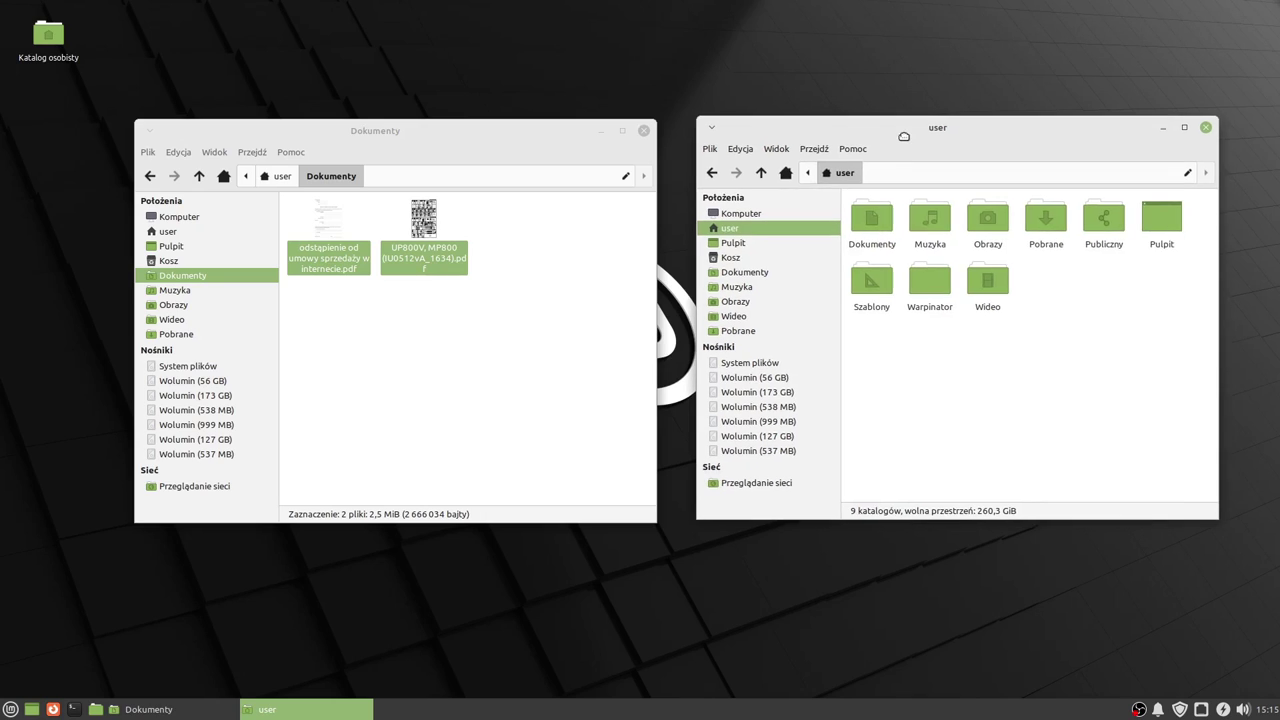
# Step: Create a folder named "Nowy katalog" in the home directory and permanently delete it
pyautogui.click(712, 151)
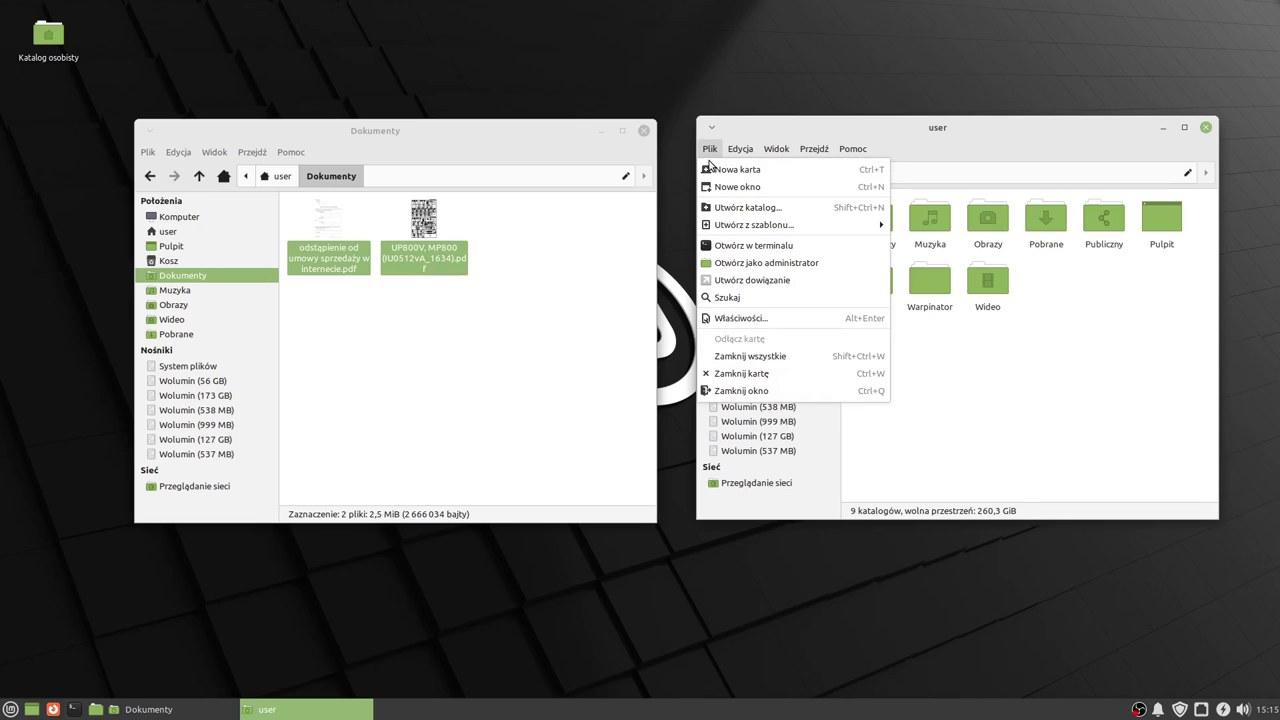
pyautogui.click(737, 208)
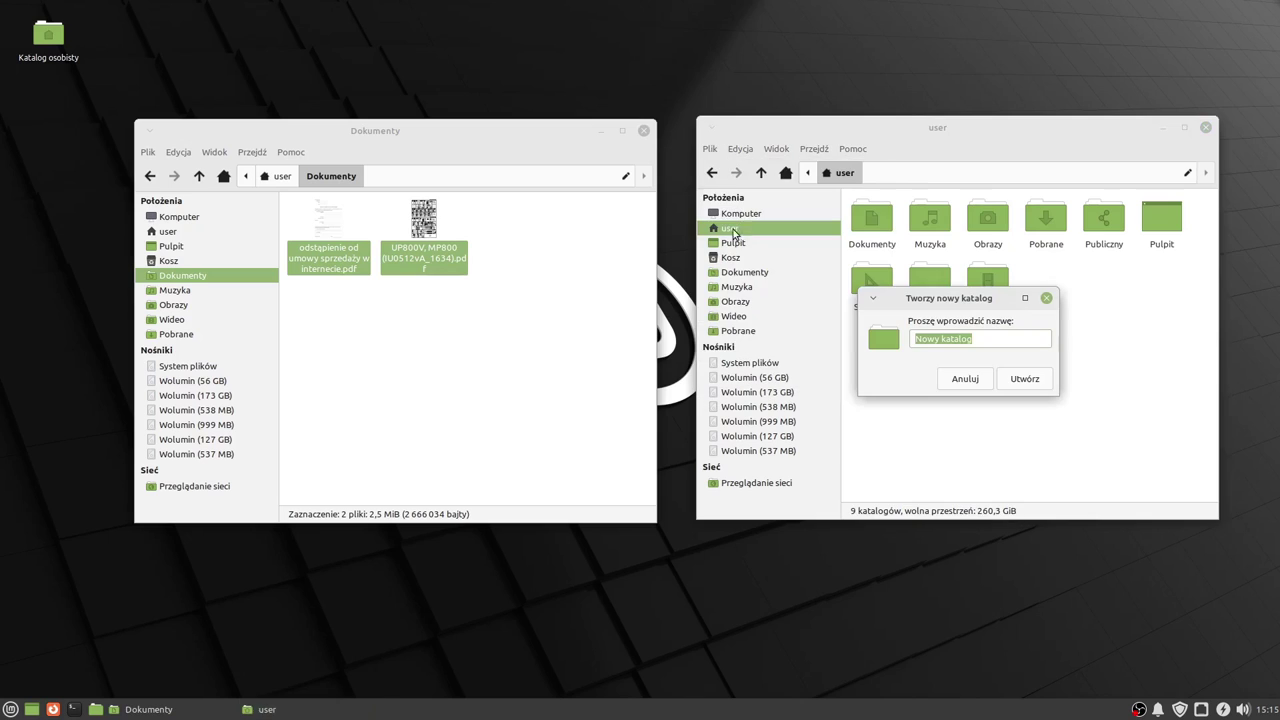
pyautogui.press('Escape')
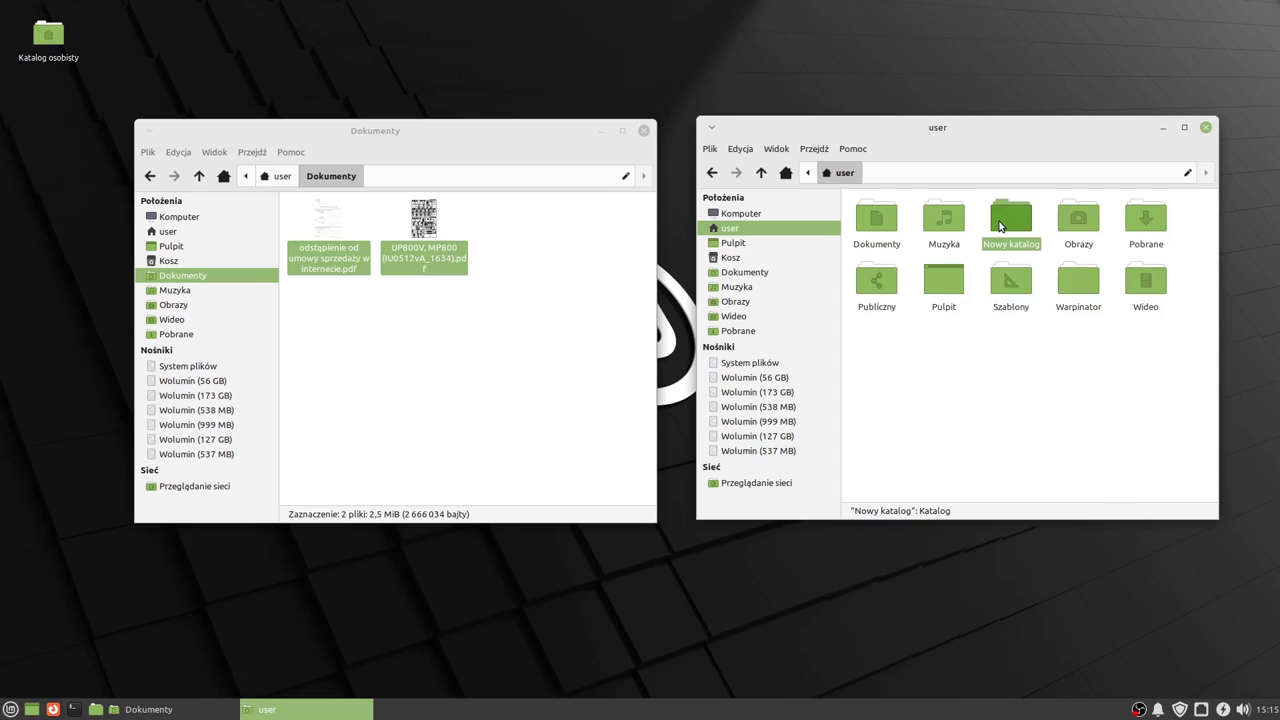
pyautogui.rightClick(1000, 224)
pyautogui.click(1037, 400)
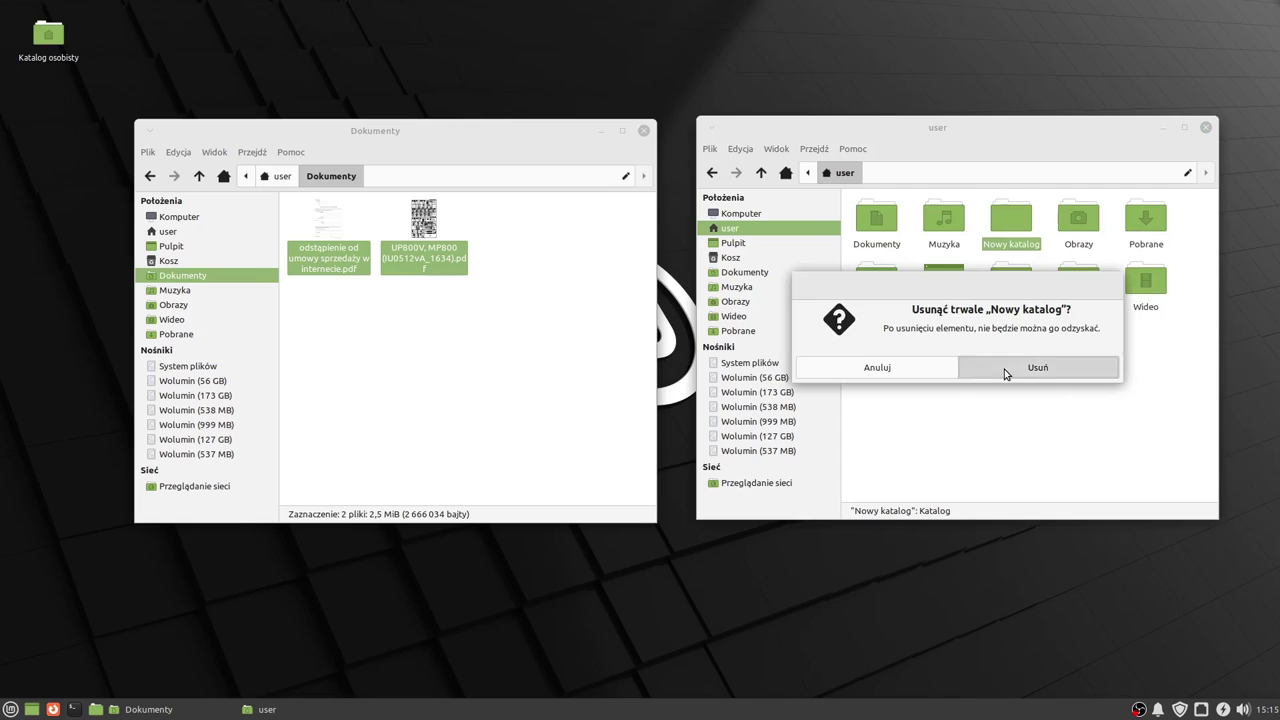
pyautogui.click(1000, 370)
pyautogui.click(740, 150)
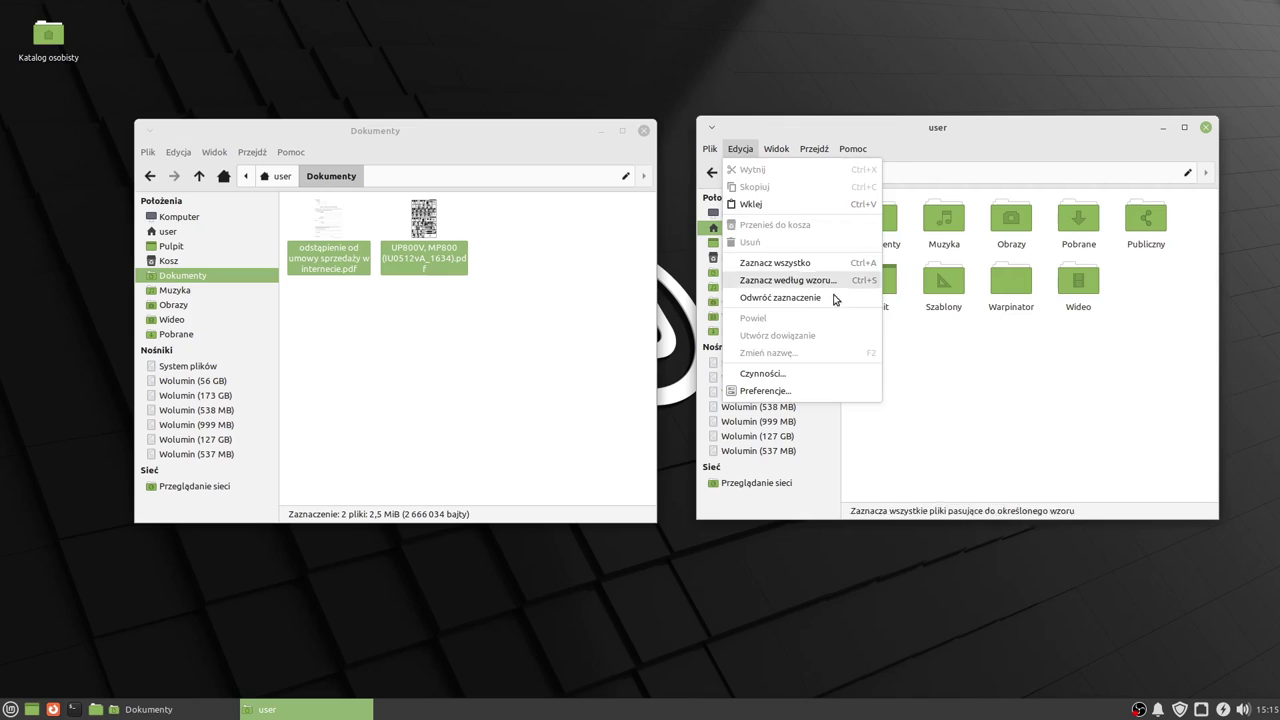
pyautogui.click(938, 368)
pyautogui.rightClick(1005, 289)
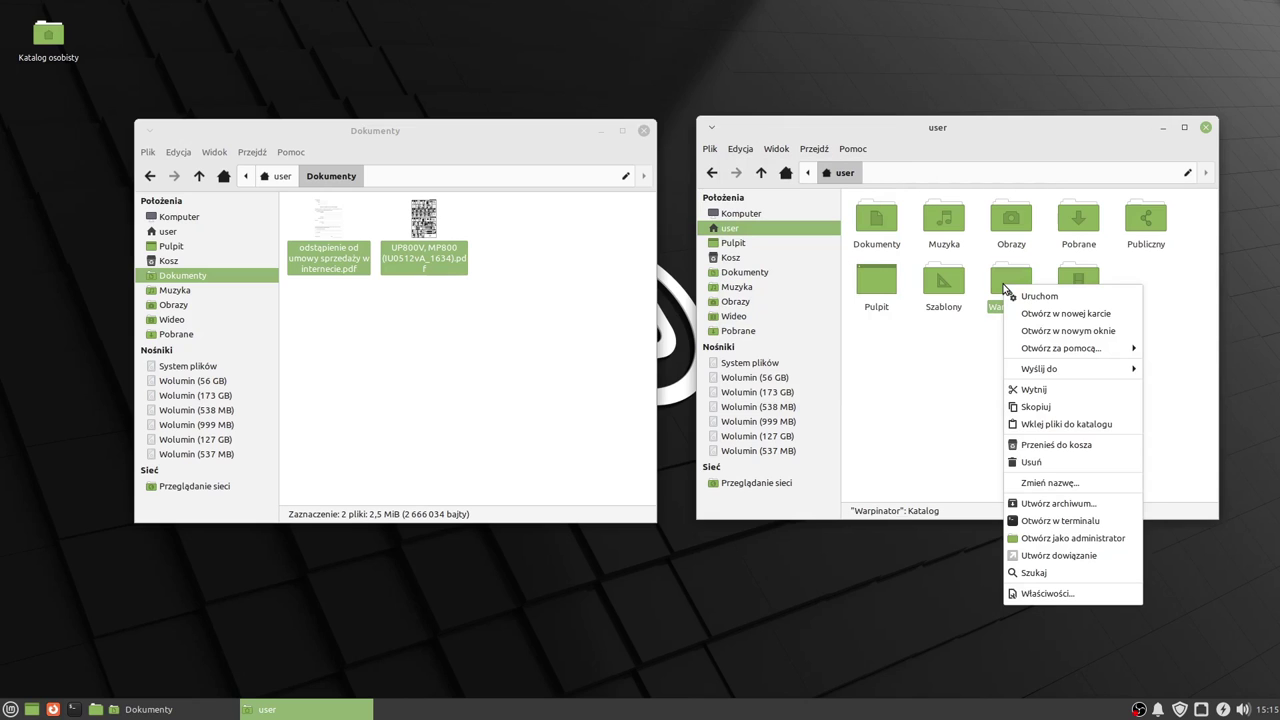
pyautogui.click(906, 406)
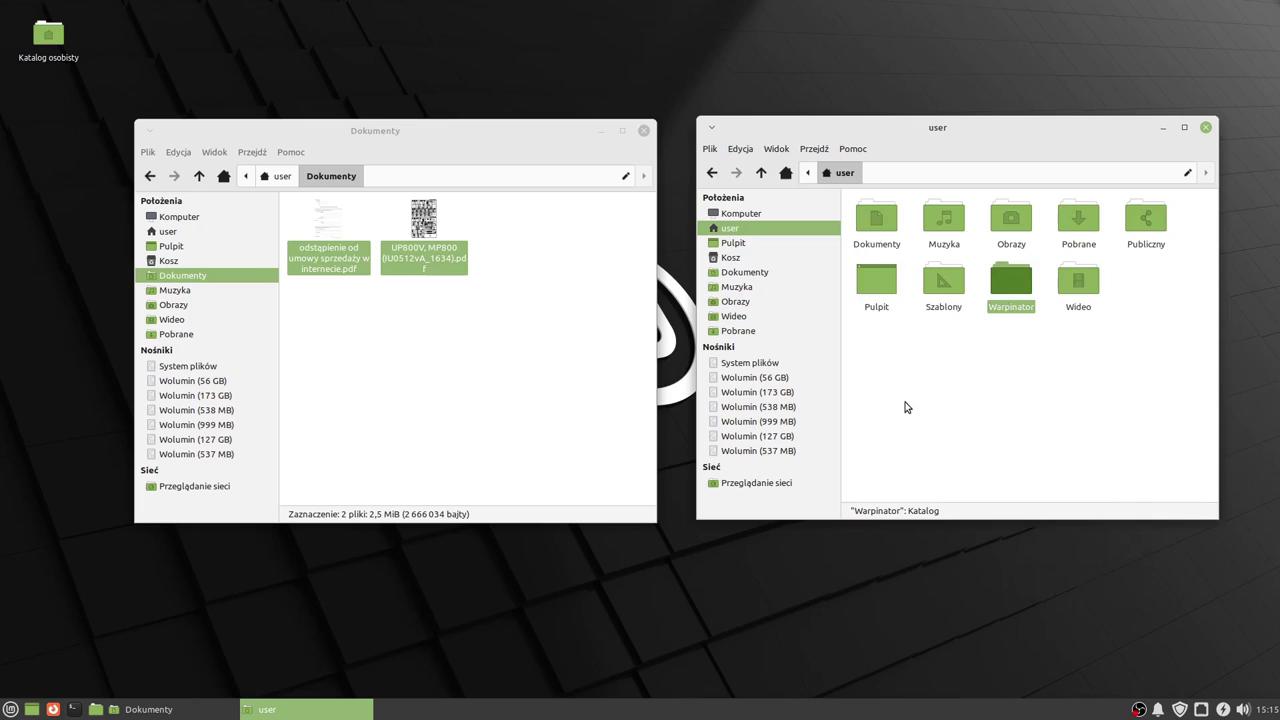
# Step: Try the list and compact list views on the home directory, ending back in icon view
pyautogui.click(740, 149)
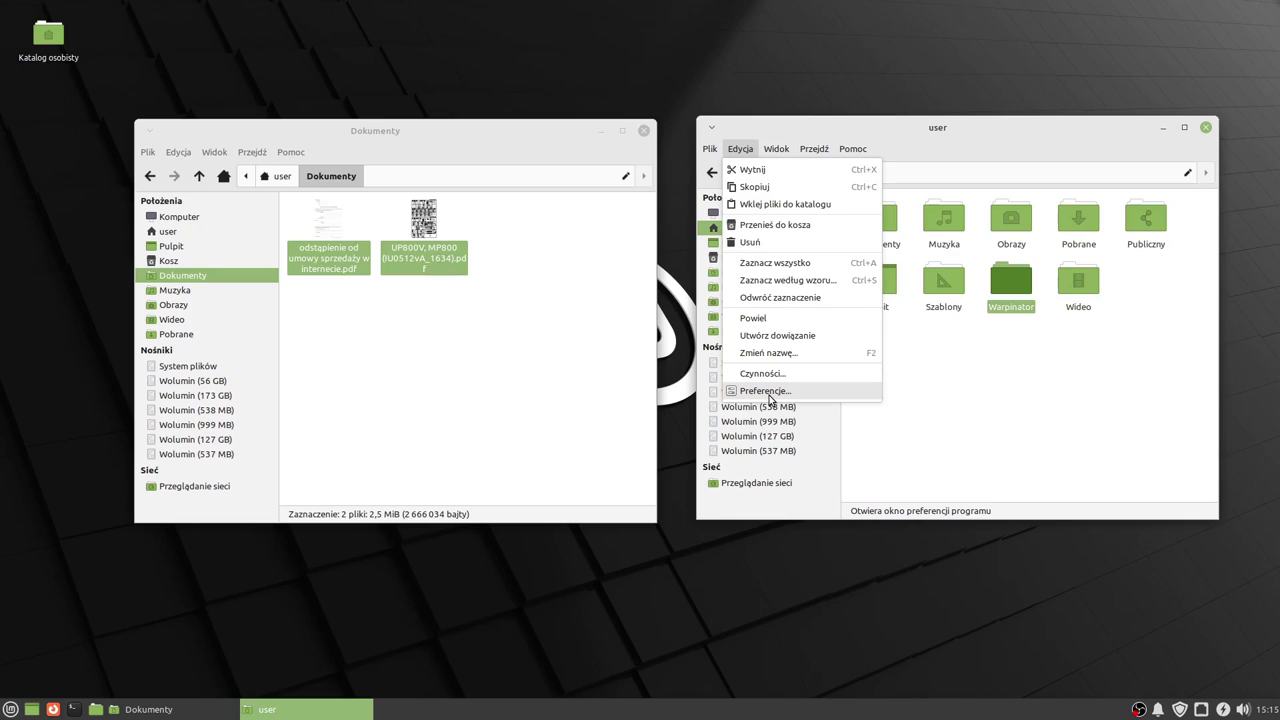
pyautogui.moveTo(784, 153)
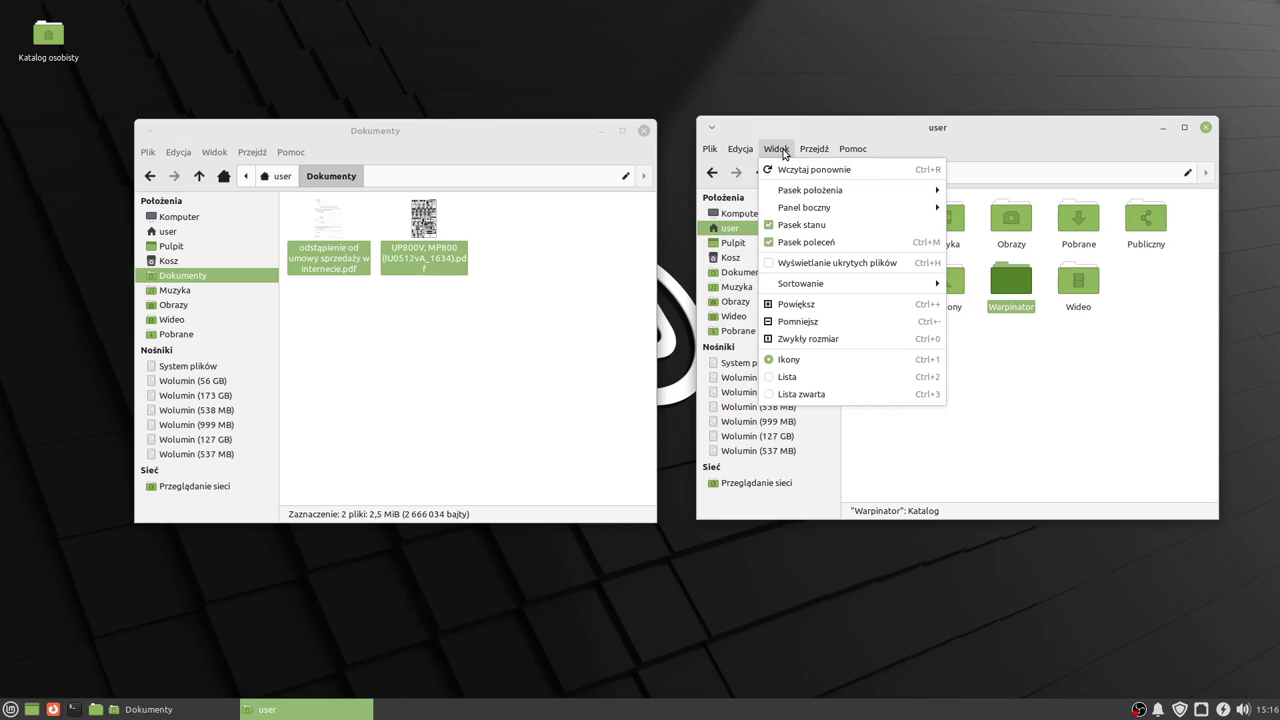
pyautogui.click(808, 377)
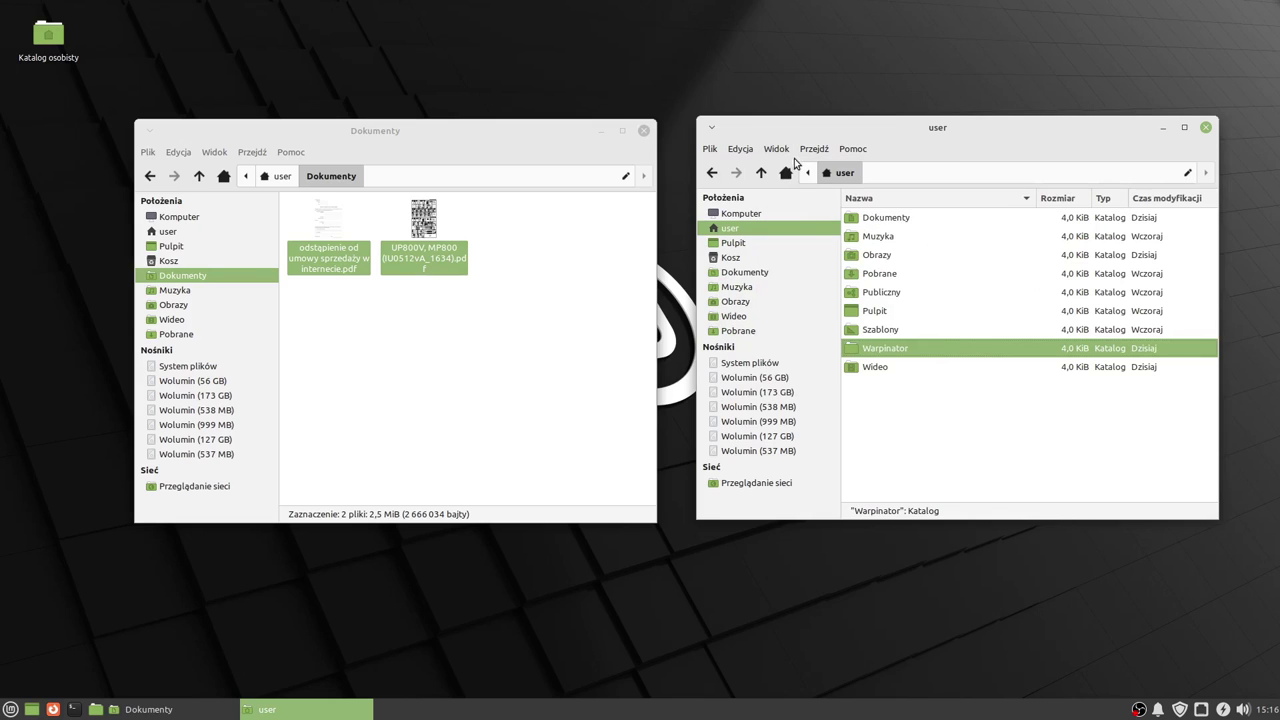
pyautogui.click(776, 148)
pyautogui.click(828, 400)
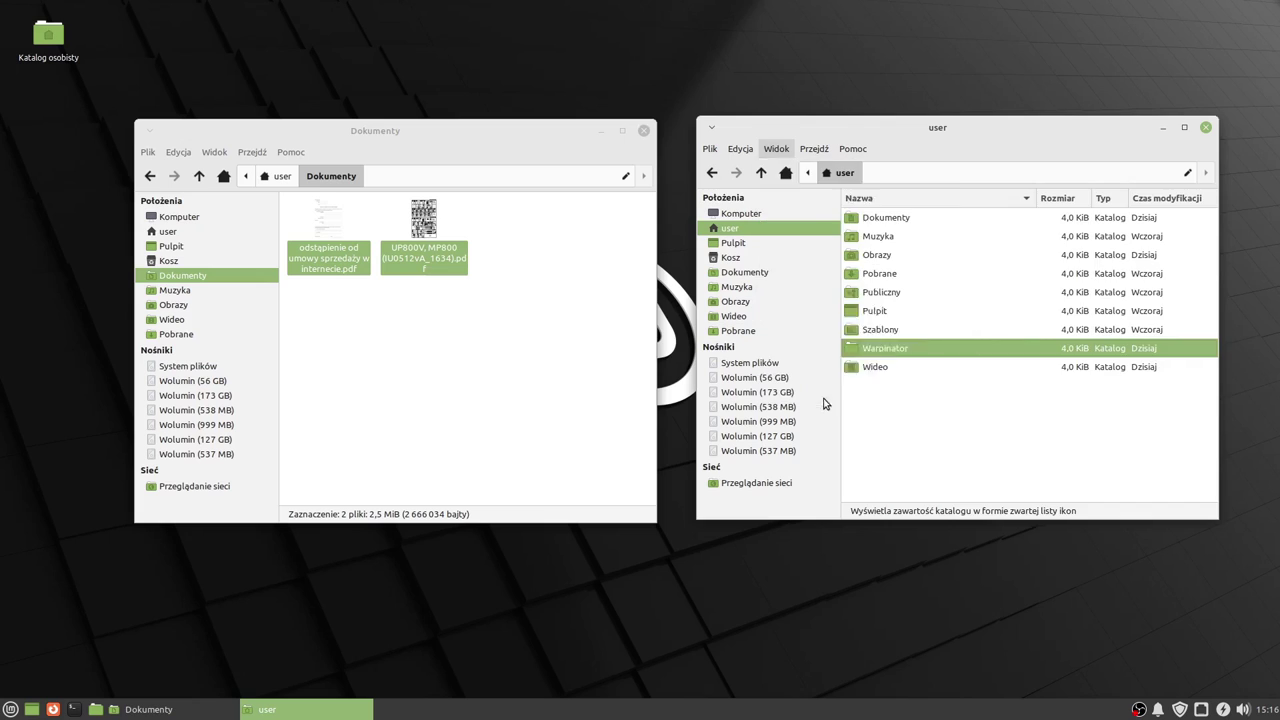
pyautogui.click(778, 148)
pyautogui.click(784, 359)
# Step: Enlarge the home directory's icons one level and reset them to normal size
pyautogui.click(781, 152)
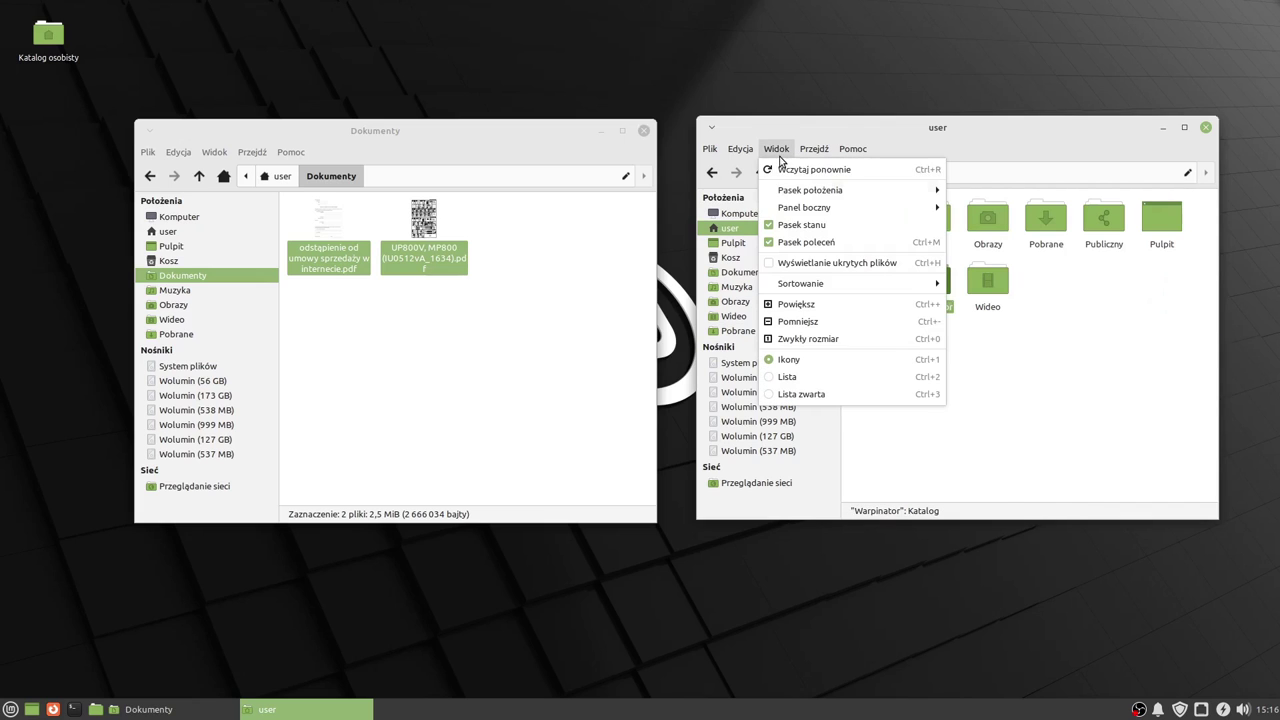
pyautogui.click(812, 303)
pyautogui.click(781, 152)
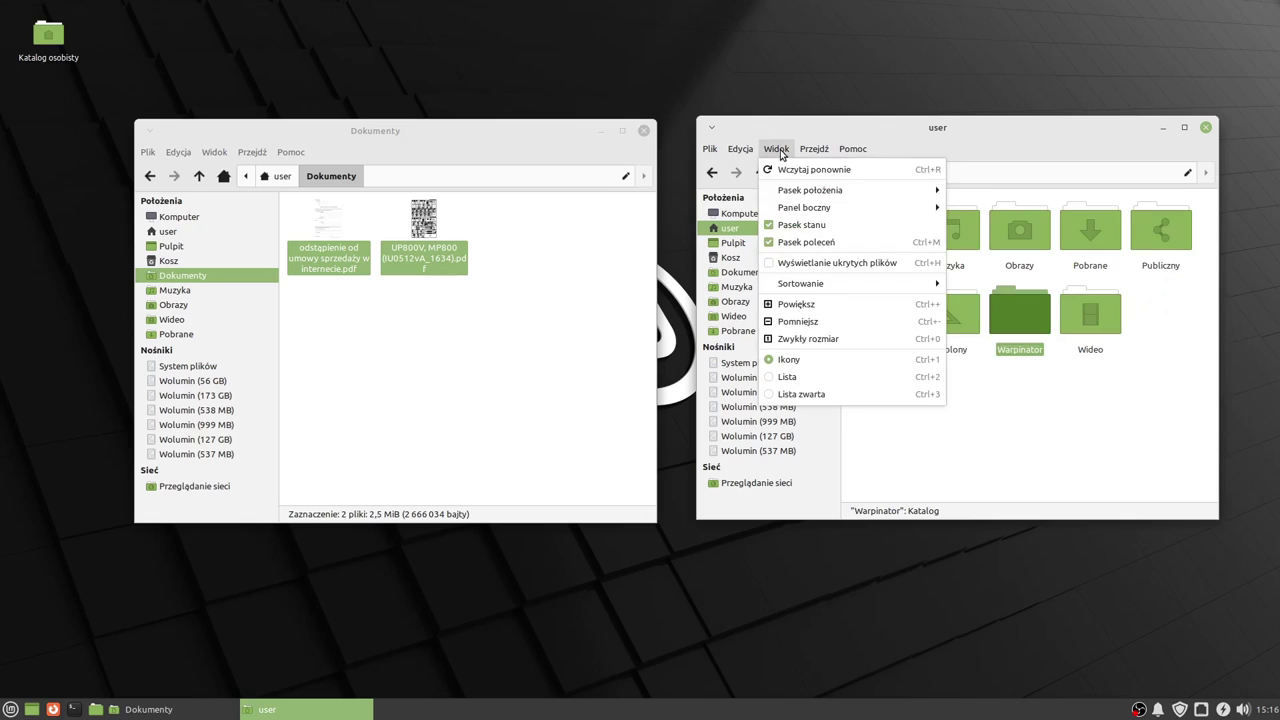
pyautogui.click(824, 338)
pyautogui.click(814, 148)
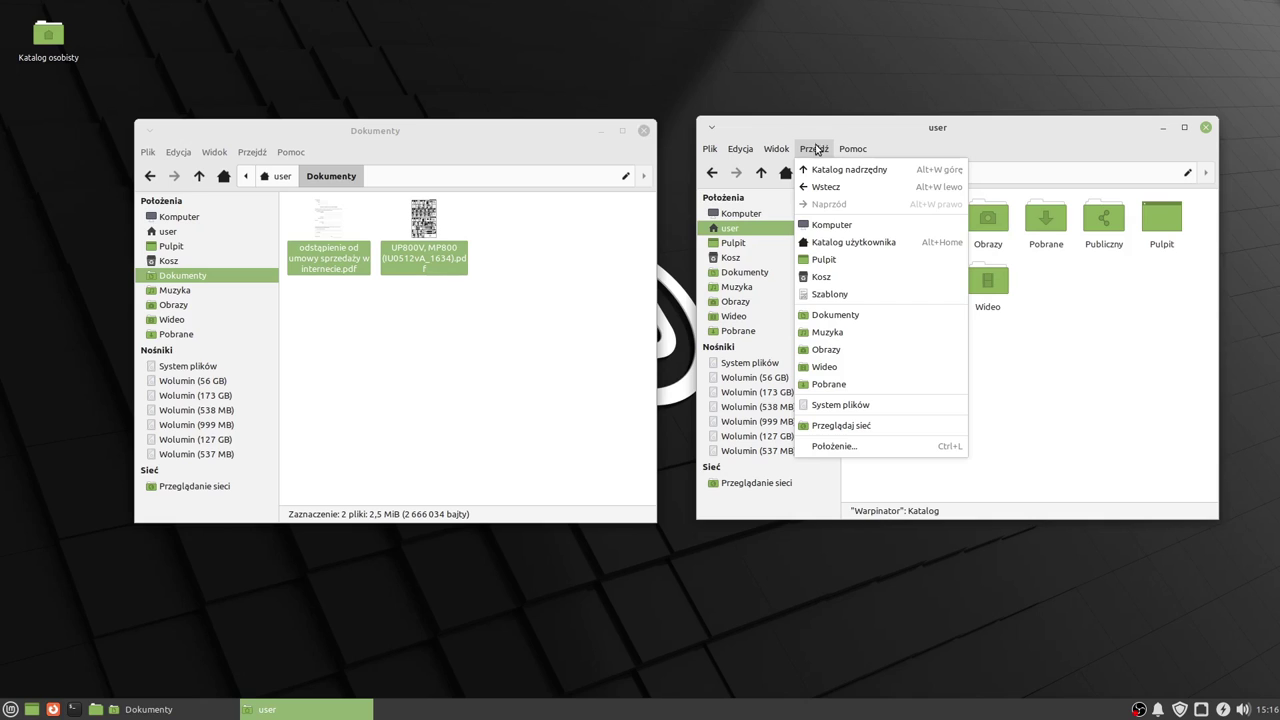
pyautogui.click(1020, 351)
pyautogui.click(818, 150)
pyautogui.click(1044, 317)
pyautogui.click(852, 149)
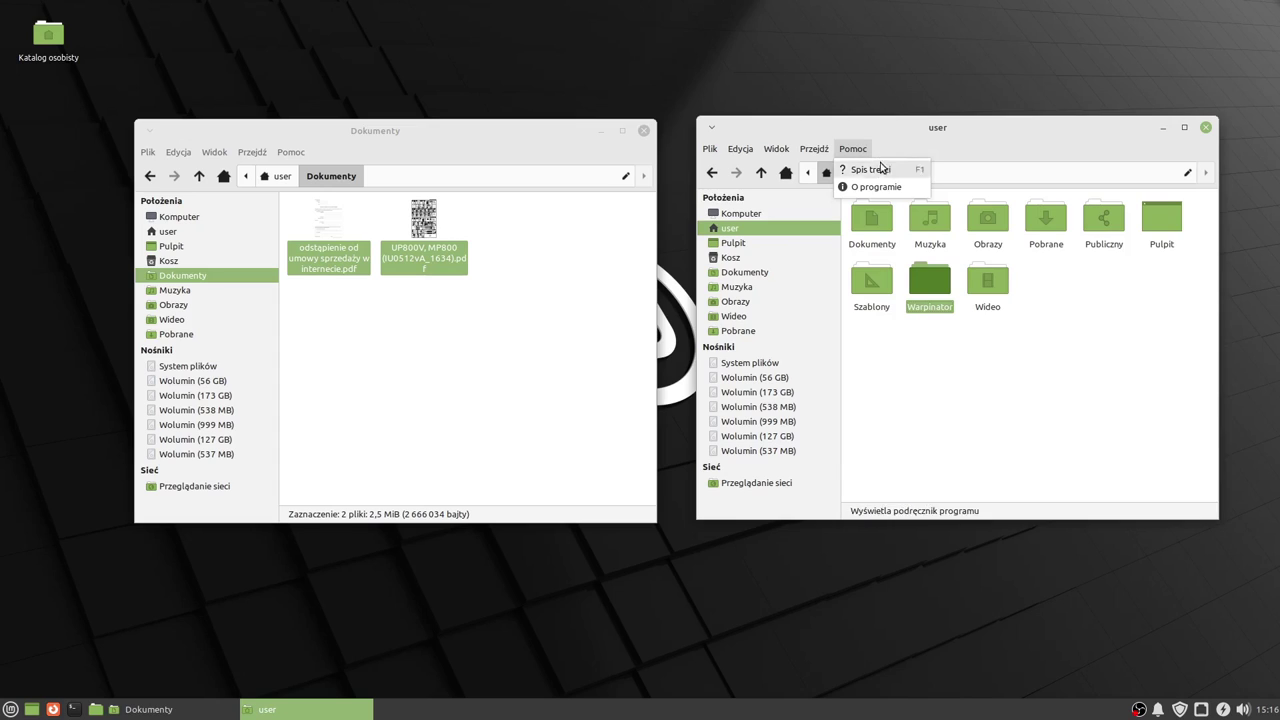
pyautogui.click(1018, 404)
# Step: Close the home directory window and move the Dokumenty window toward the middle of the desktop
pyautogui.moveTo(1012, 133); pyautogui.dragTo(795, 212)
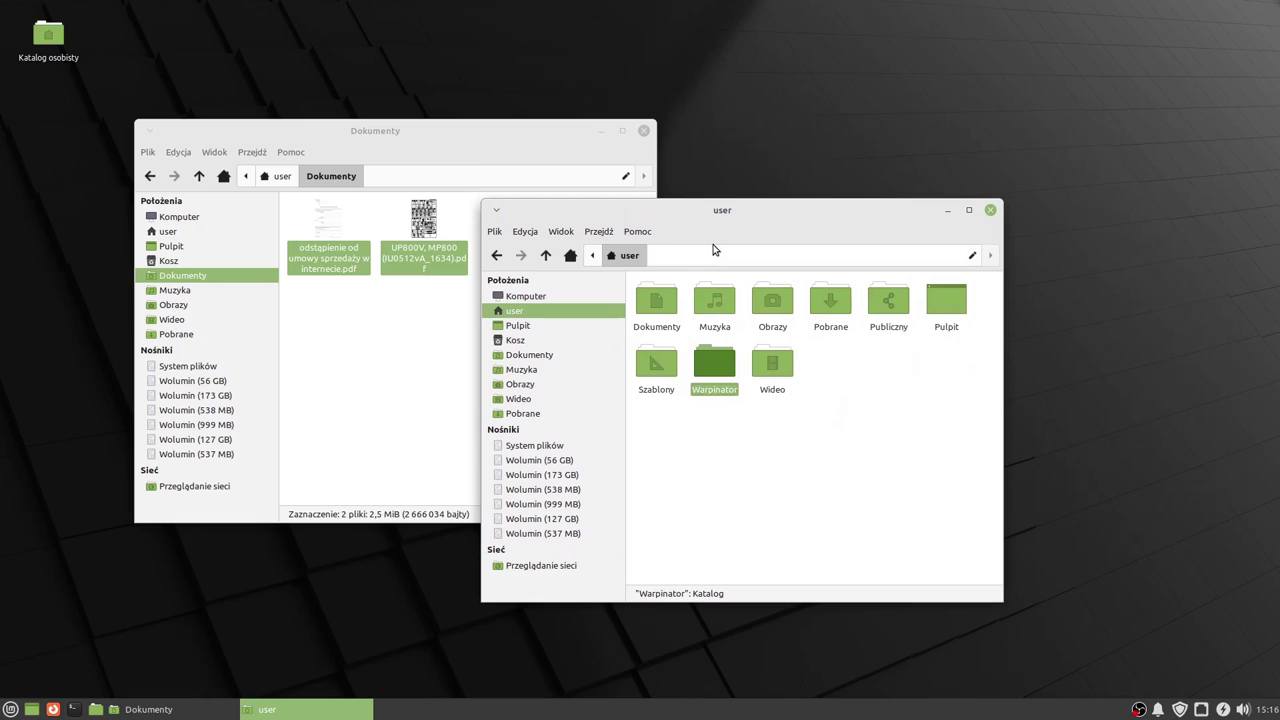
pyautogui.click(990, 211)
pyautogui.moveTo(512, 138); pyautogui.dragTo(684, 152)
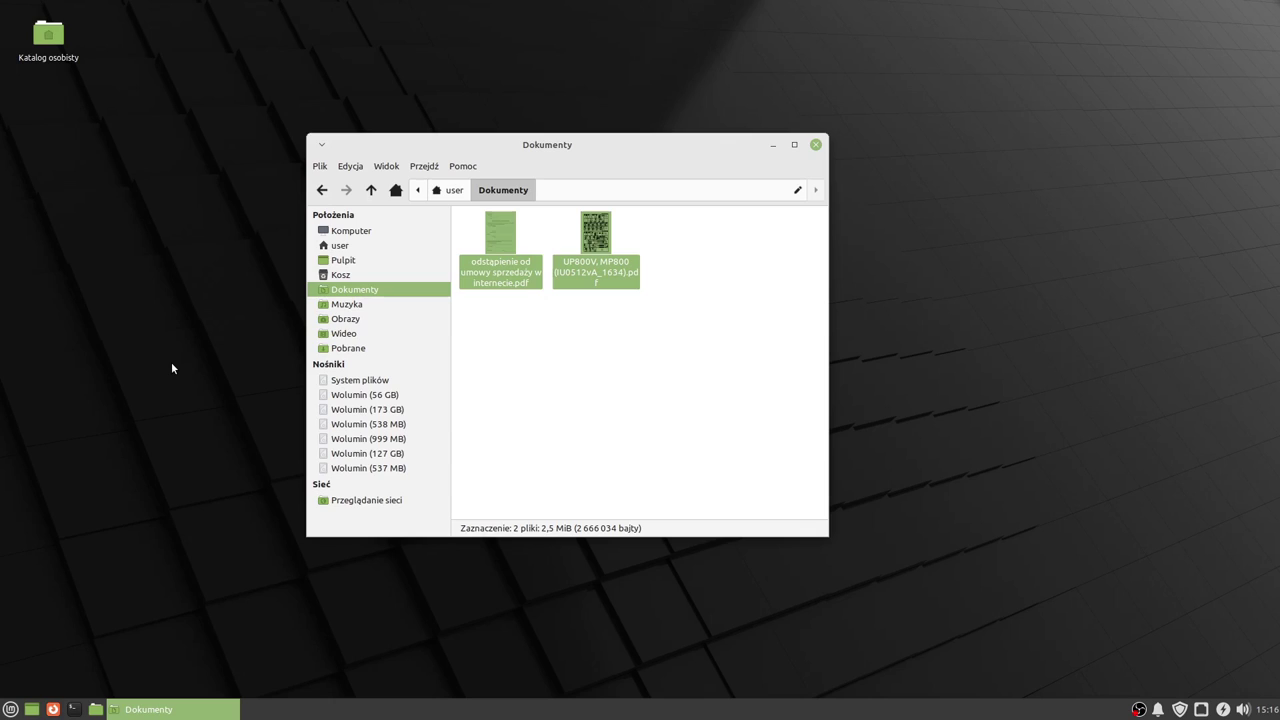
# Step: Browse the Akcesoria category and the full list of installed programs
pyautogui.click(10, 711)
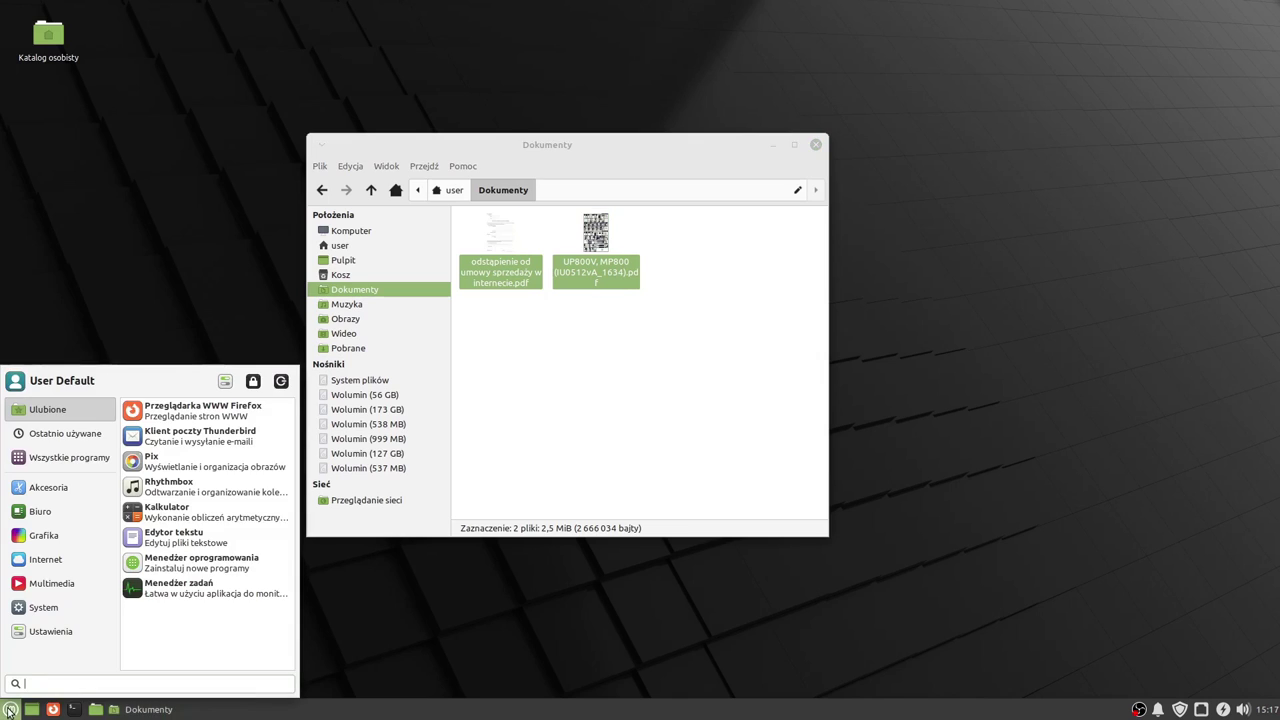
pyautogui.click(62, 477)
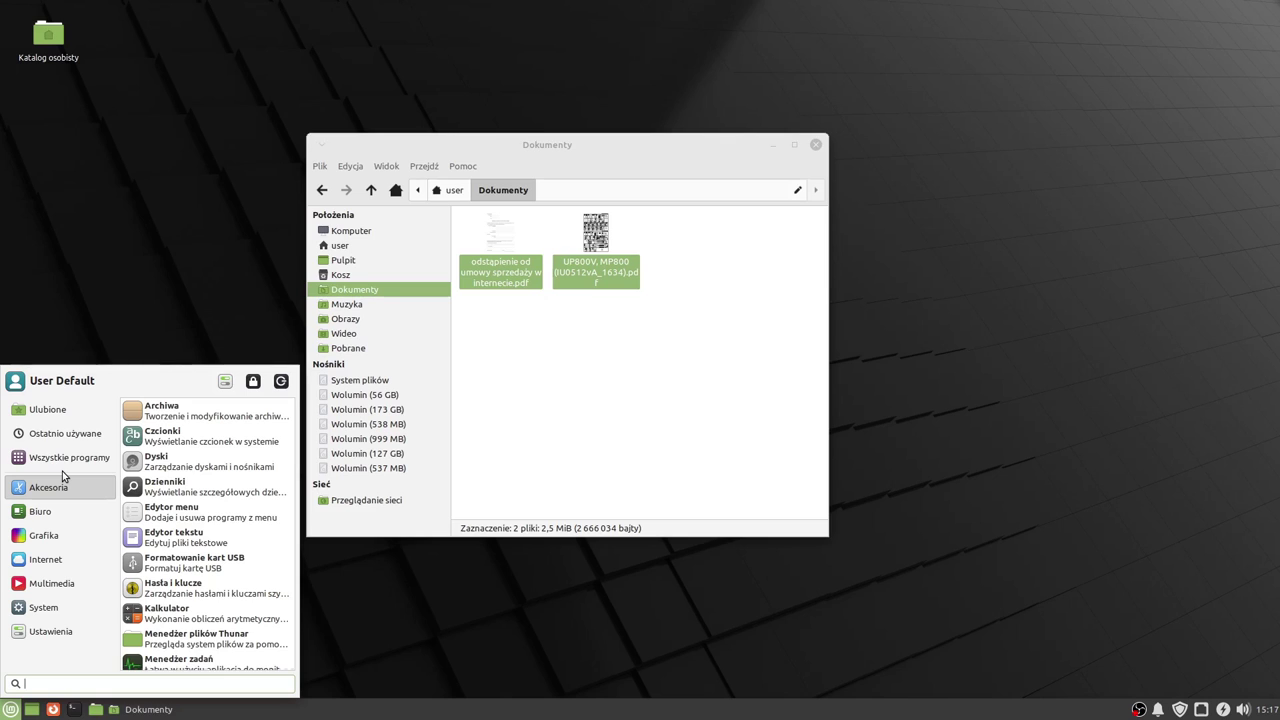
pyautogui.click(55, 463)
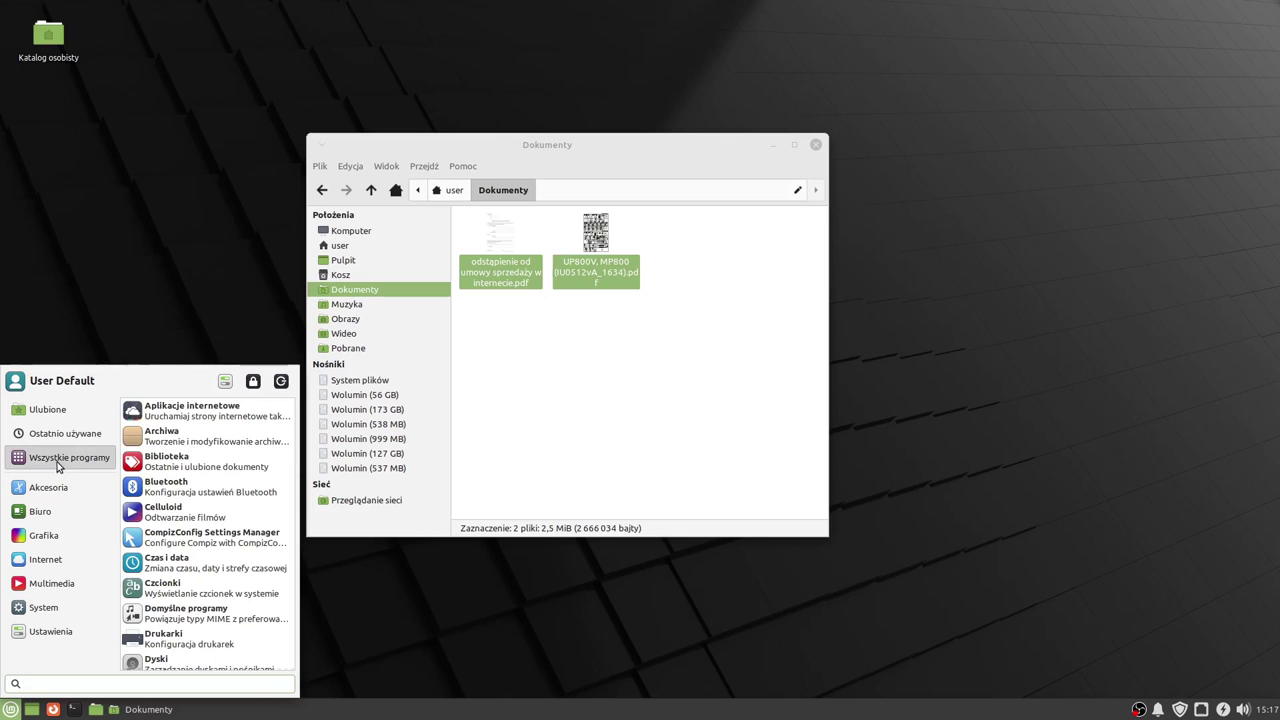
pyautogui.scroll(-10, 218, 482)
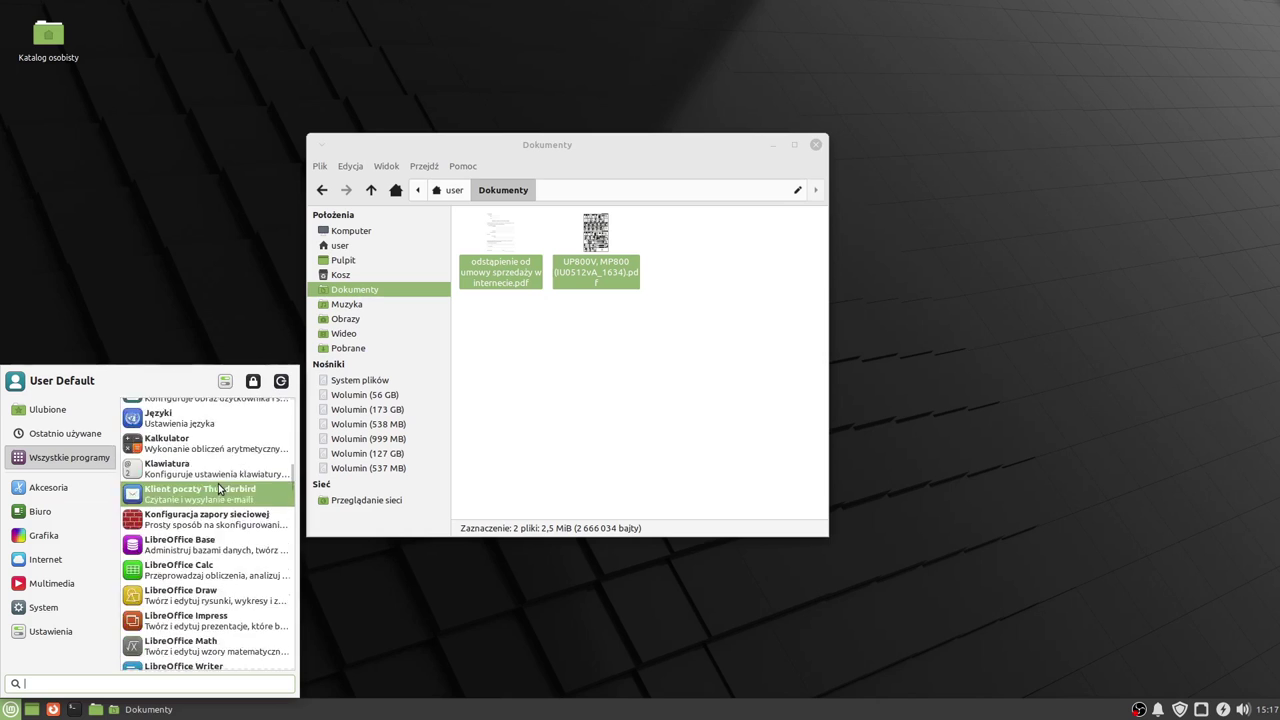
pyautogui.scroll(-10, 218, 488)
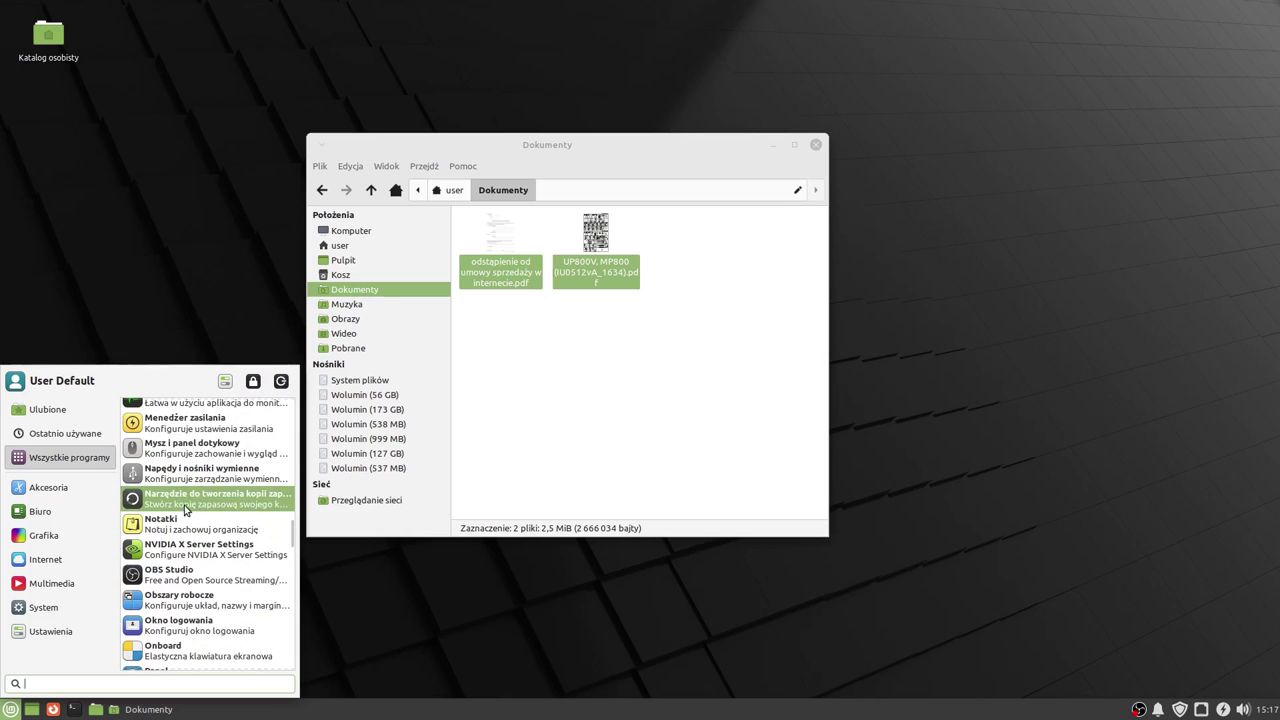
# Step: Launch Archiwa from the Akcesoria category and move its window slightly down over the Dokumenty window
pyautogui.click(44, 490)
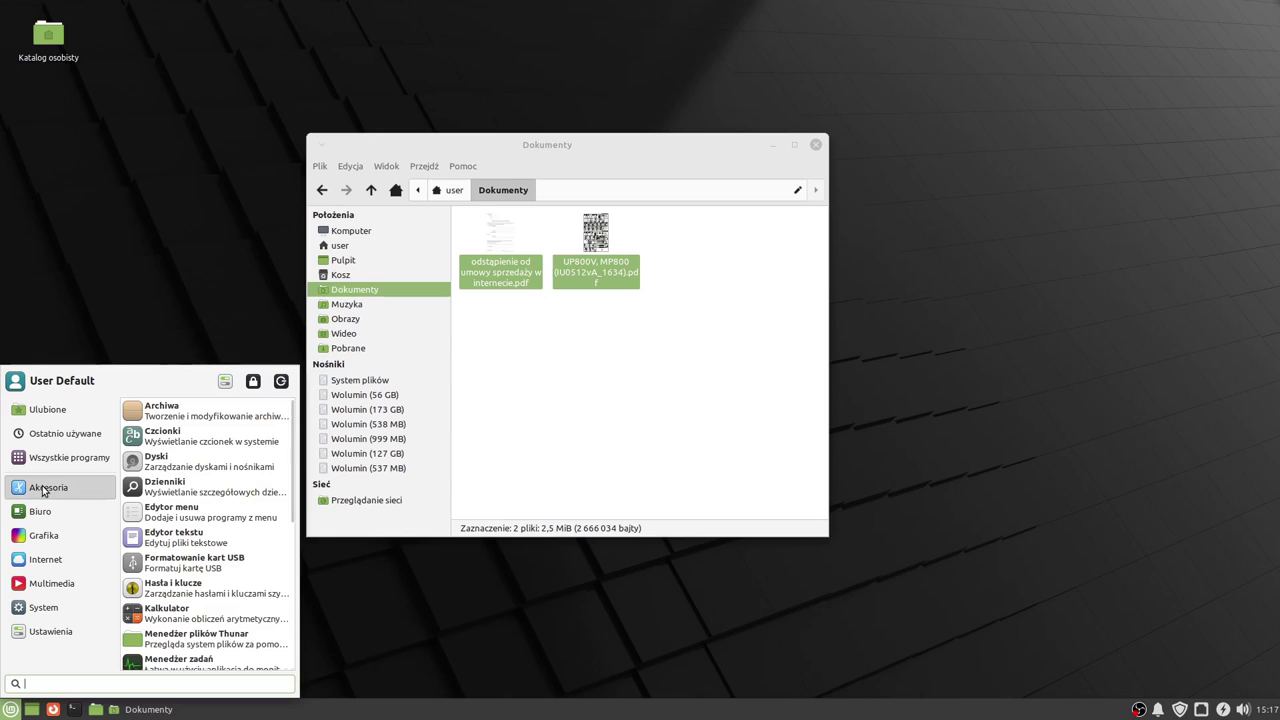
pyautogui.click(168, 416)
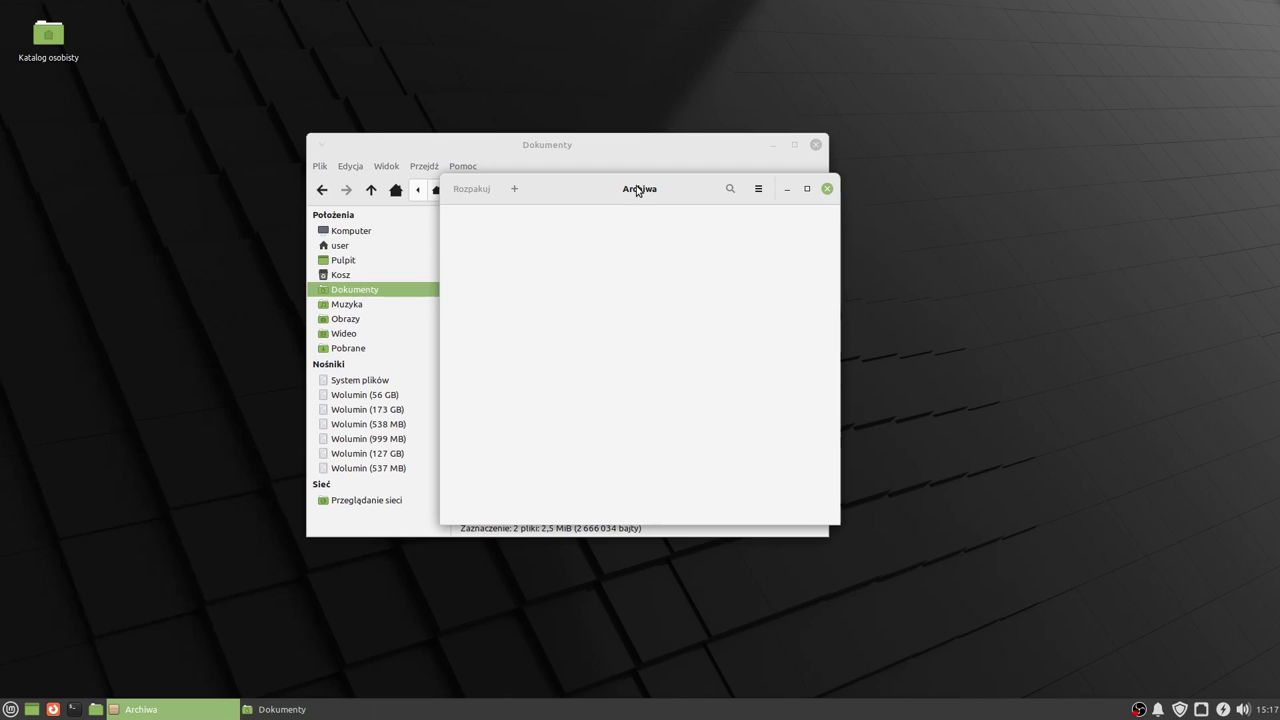
pyautogui.moveTo(637, 192); pyautogui.dragTo(641, 203)
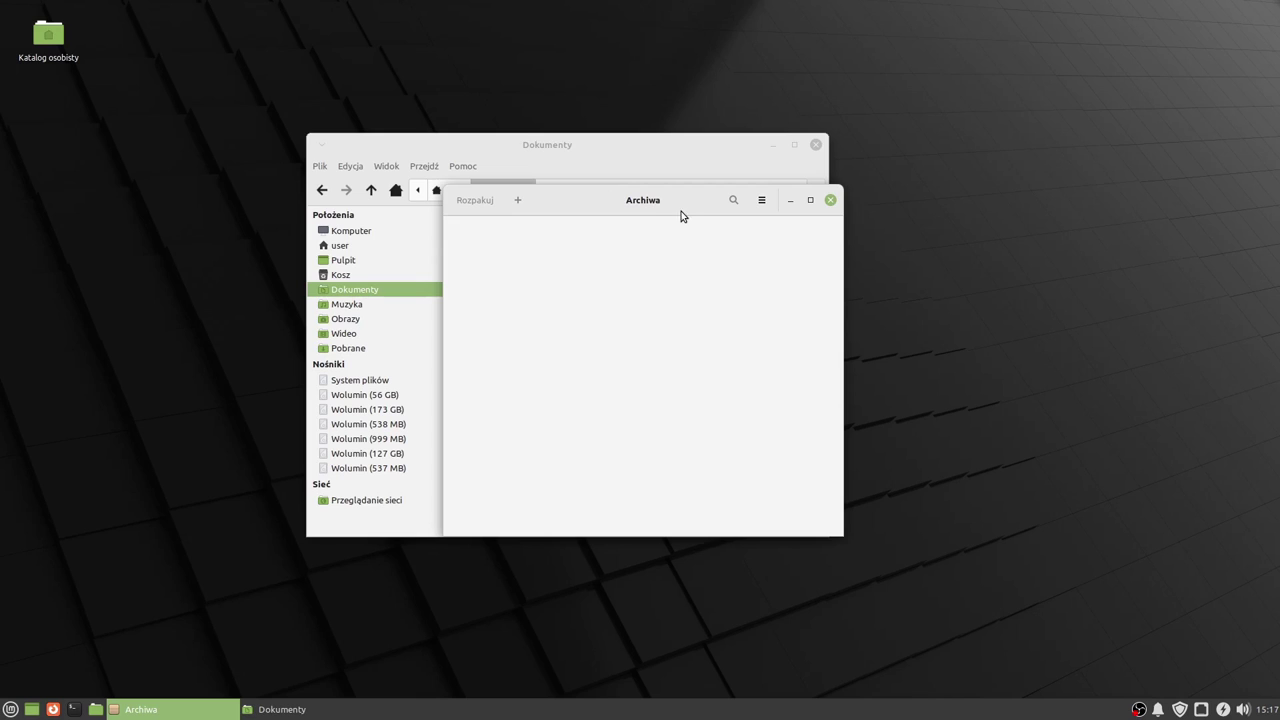
# Step: Review the new archive settings with the .zip format and the additional options expanded, and close them without creating an archive
pyautogui.click(758, 204)
pyautogui.click(723, 242)
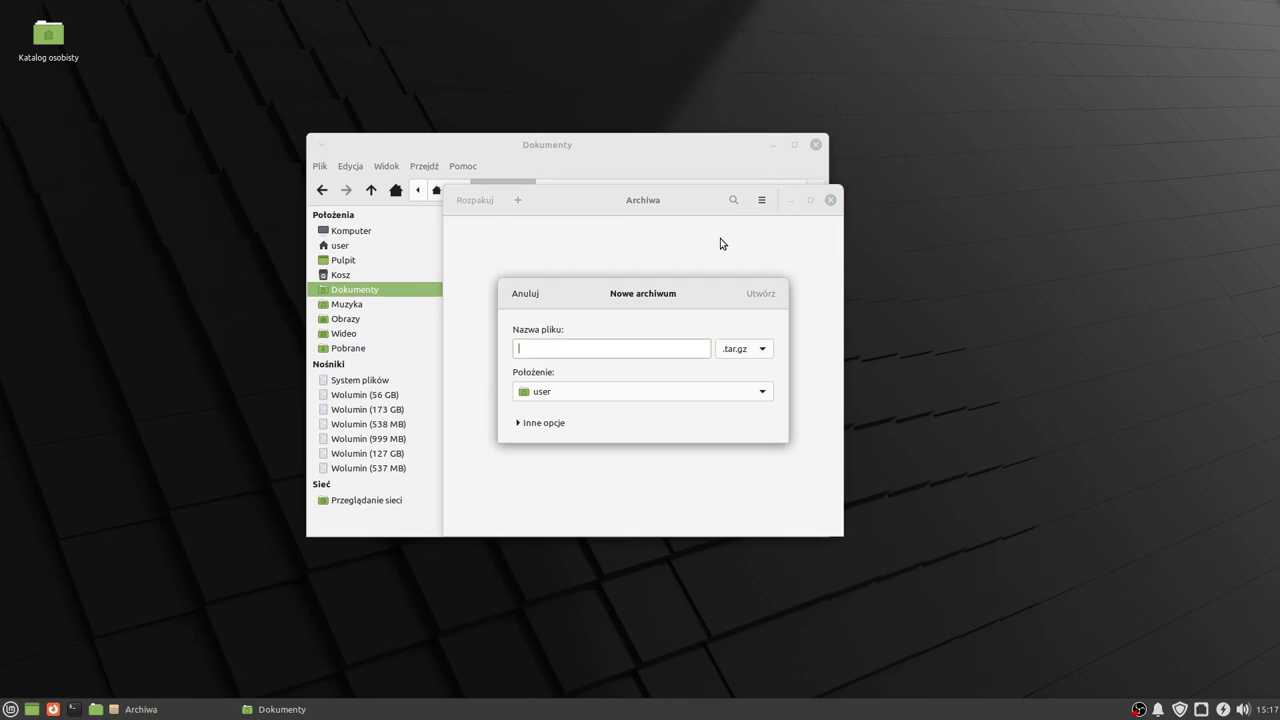
pyautogui.click(754, 356)
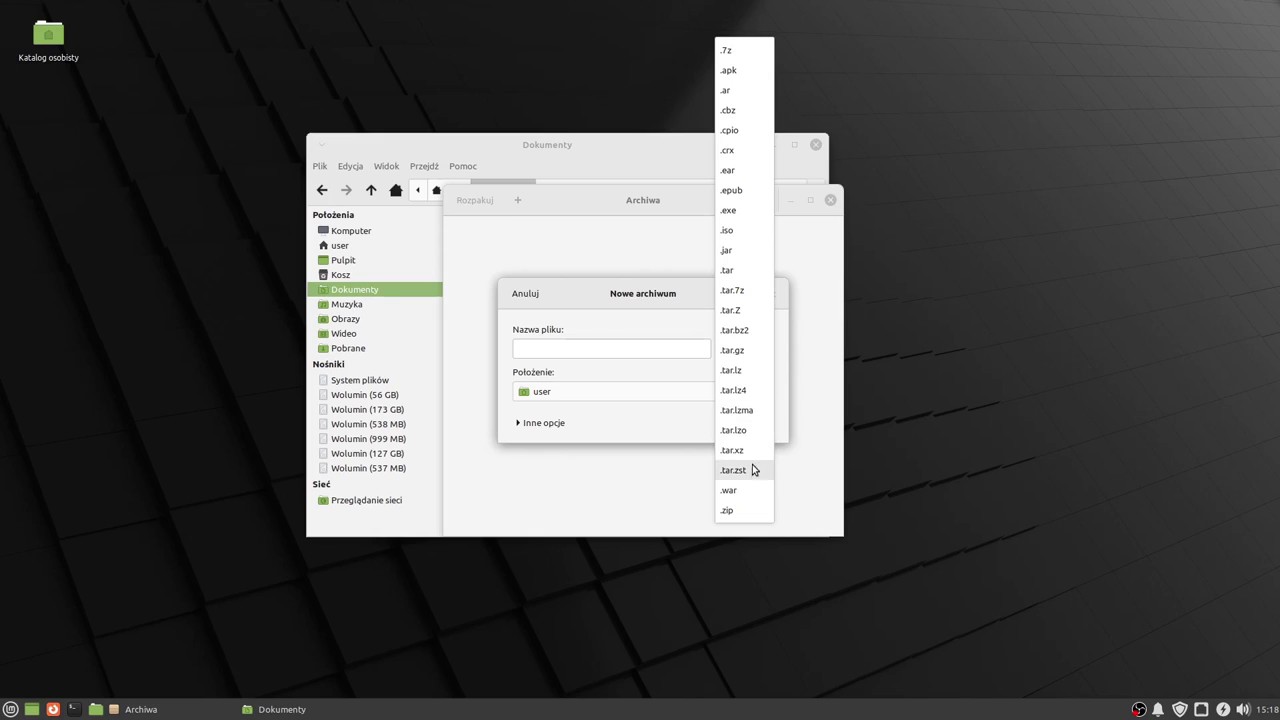
pyautogui.click(734, 512)
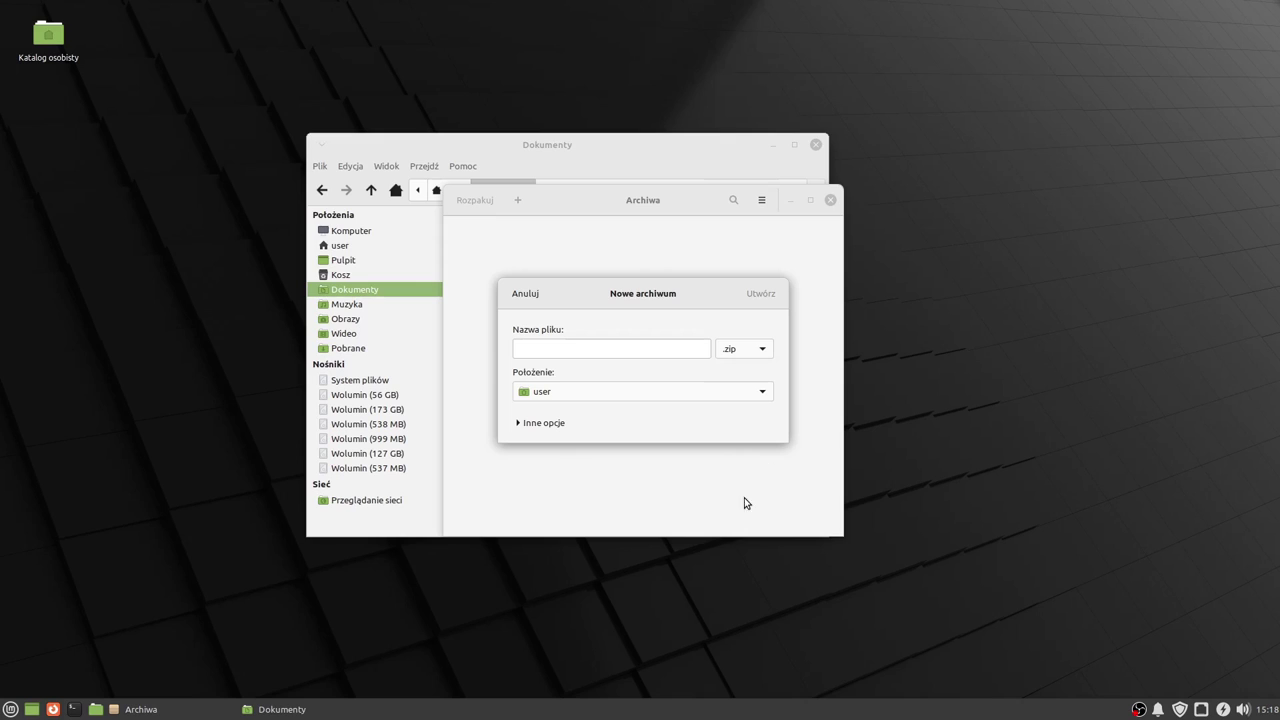
pyautogui.click(518, 423)
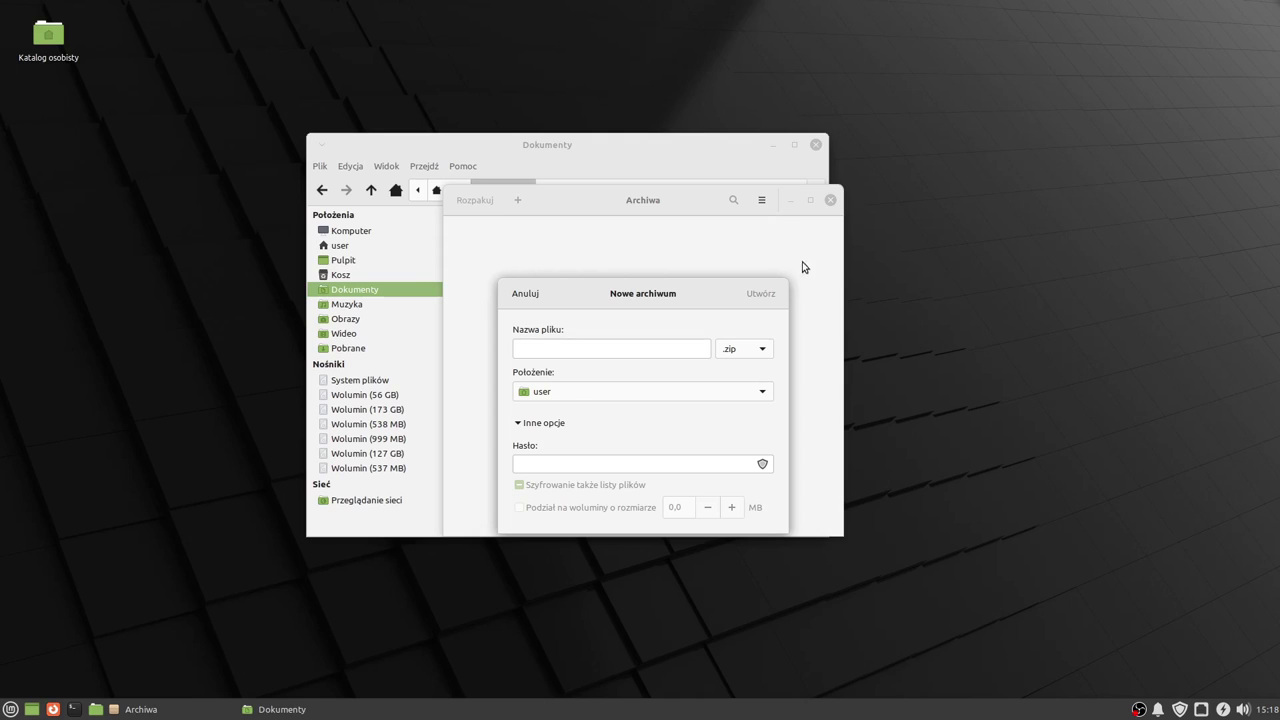
pyautogui.click(523, 293)
# Step: Open a blank LibreOffice Writer document with startup tips turned off and enter the sample text "Gdsgfsd gsdfg sdfgsdfgds"
pyautogui.click(10, 709)
pyautogui.moveTo(24, 511)
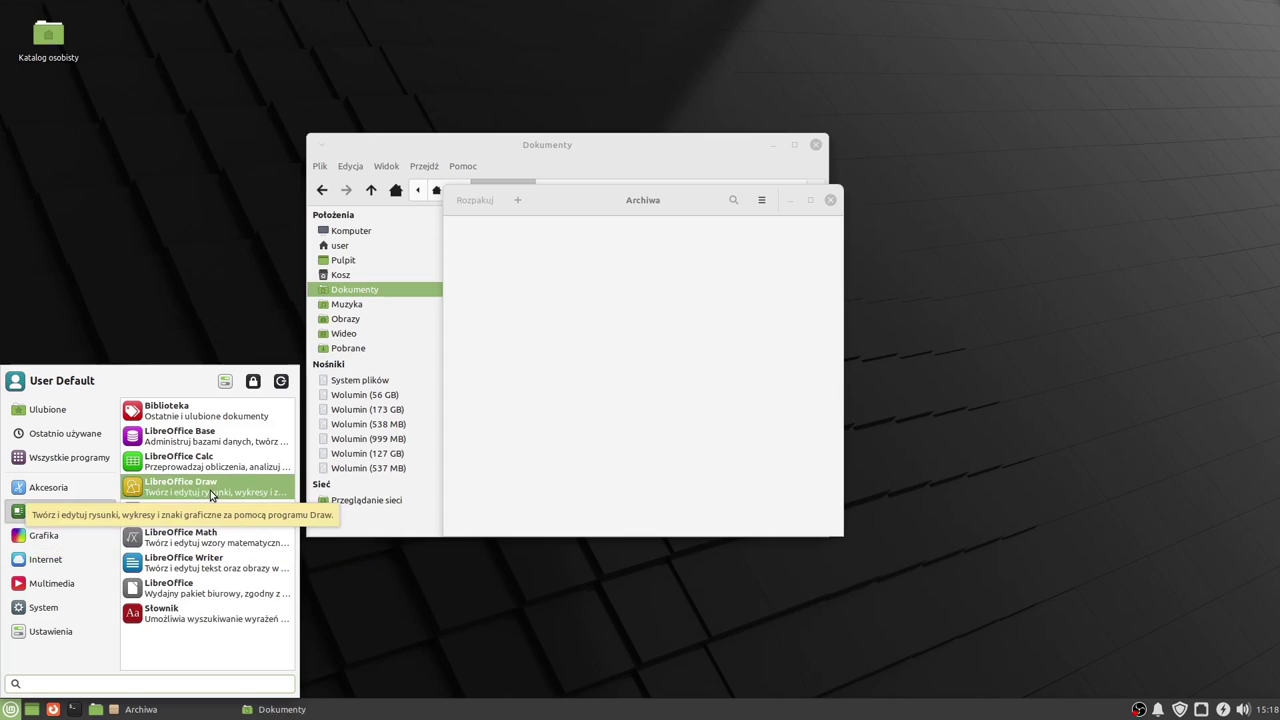
pyautogui.click(205, 563)
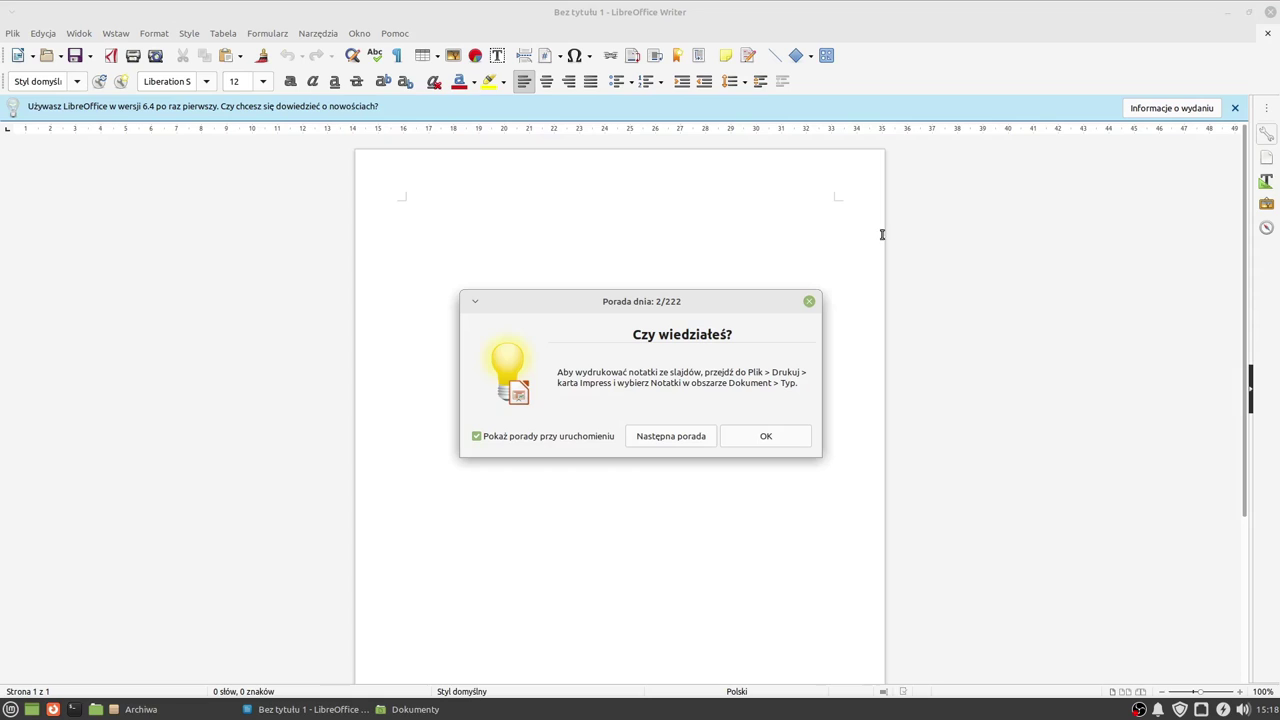
pyautogui.click(505, 440)
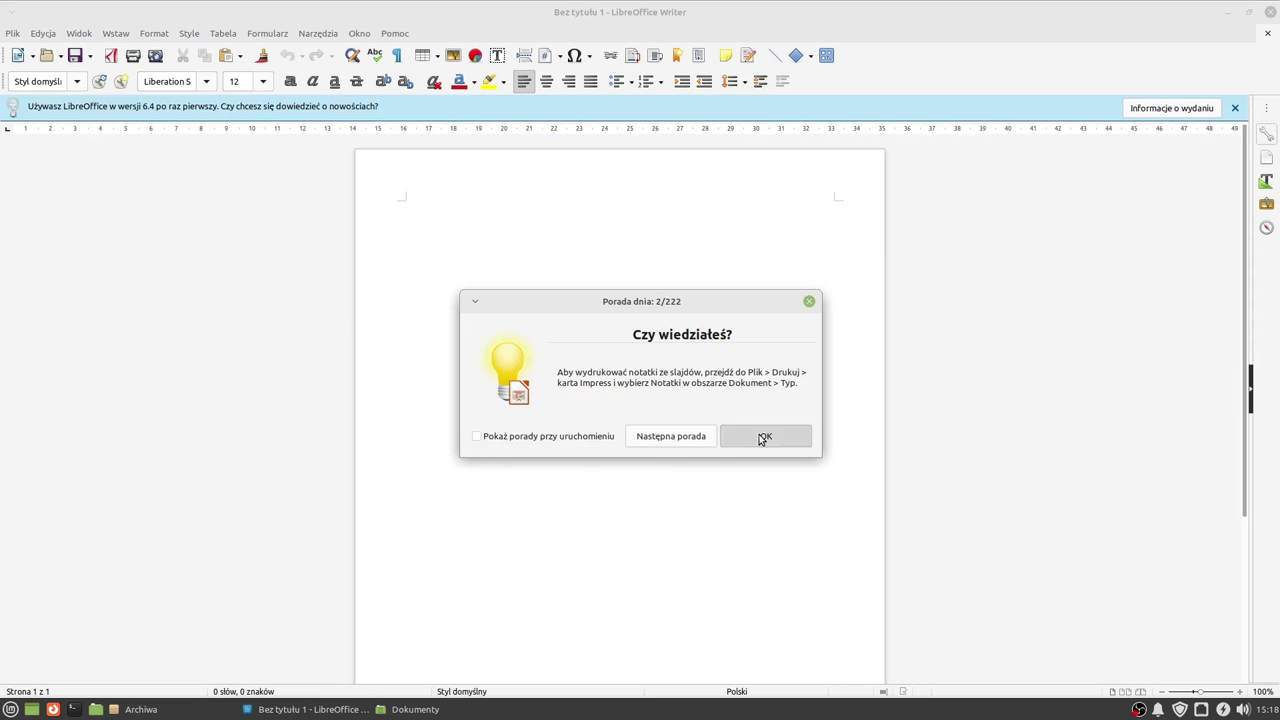
pyautogui.click(765, 436)
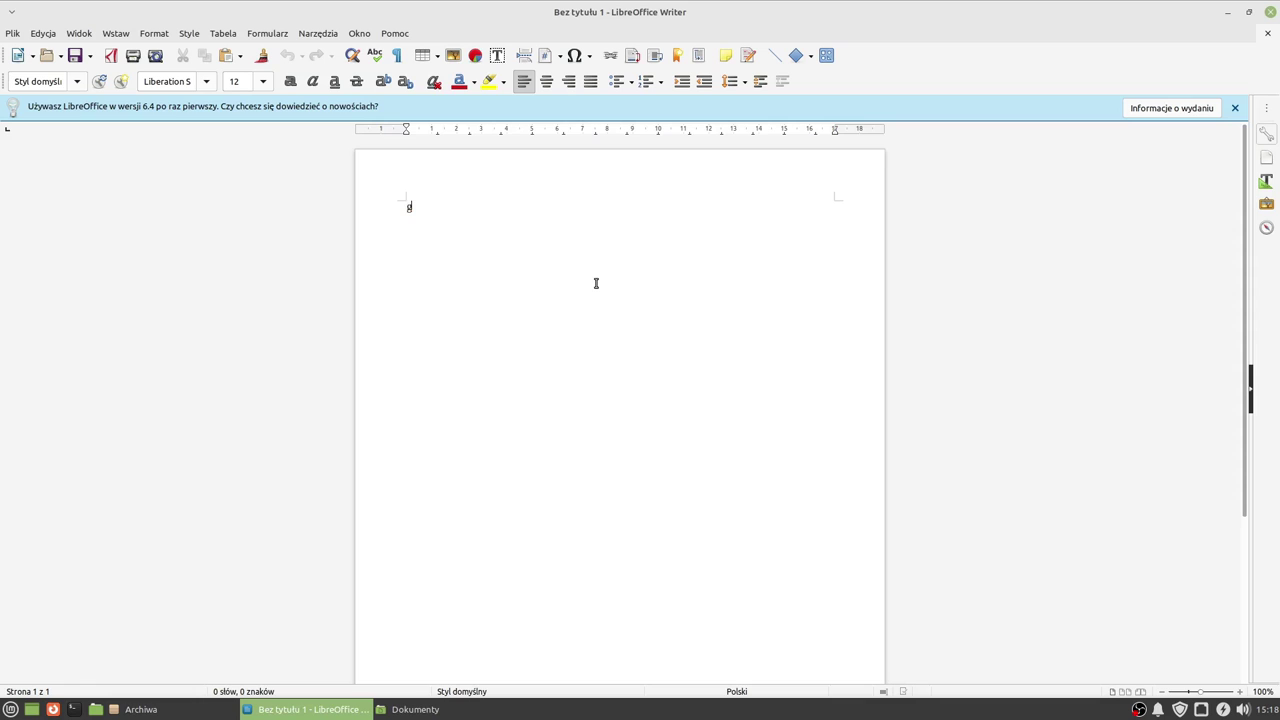
pyautogui.write('dsgfsd gsdfg sdfgsdfgds')
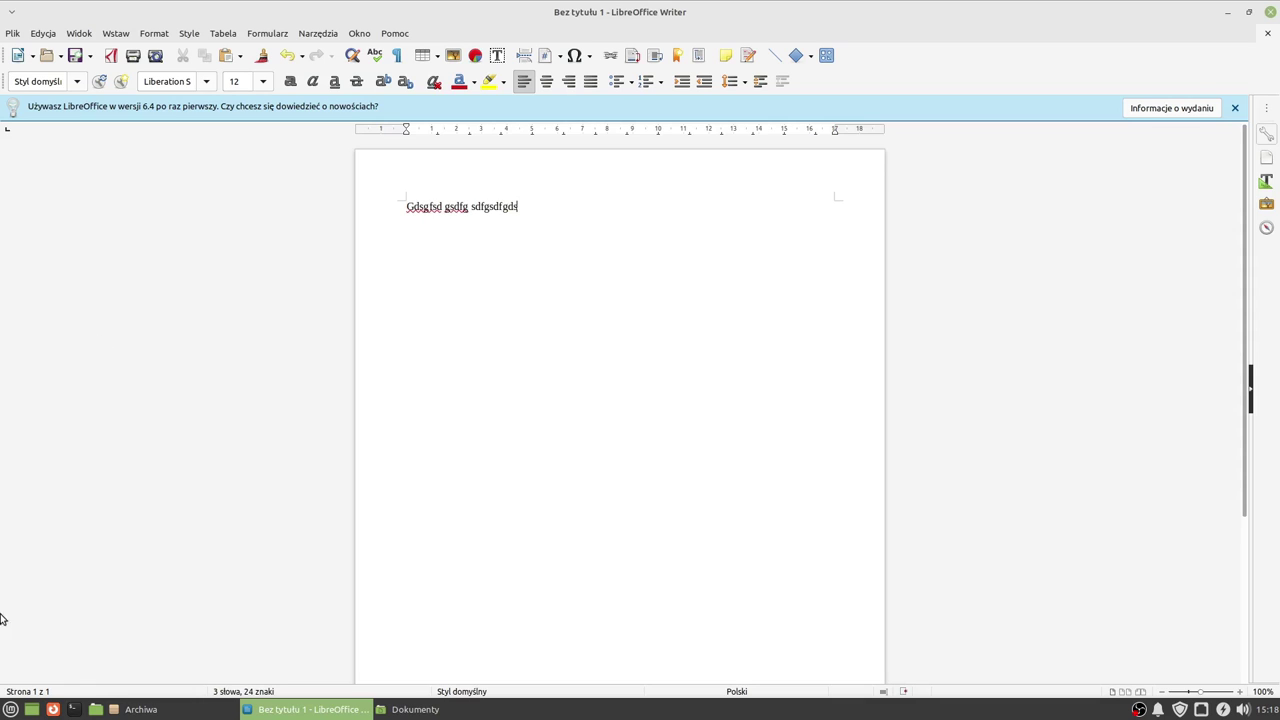
# Step: Open a new LibreOffice Calc spreadsheet and enter 23432 in cell E4 and 234234 in cell F6
pyautogui.click(10, 709)
pyautogui.click(66, 512)
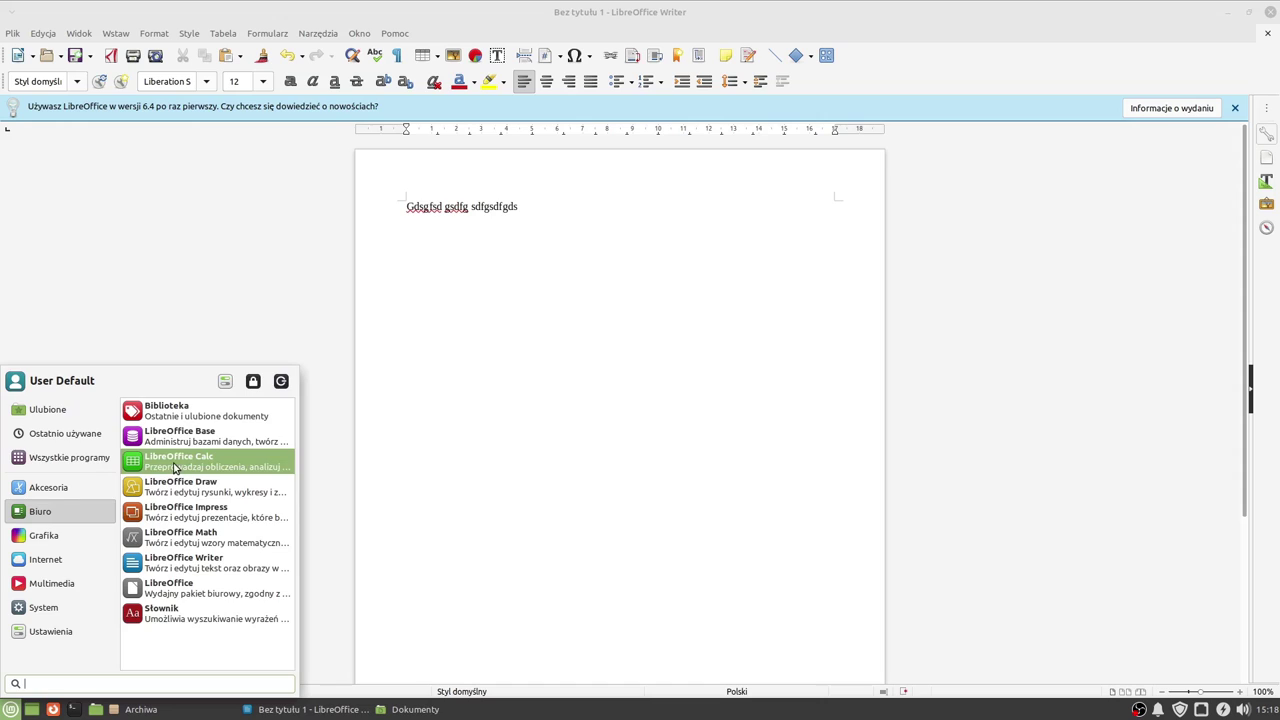
pyautogui.click(174, 467)
pyautogui.click(303, 171)
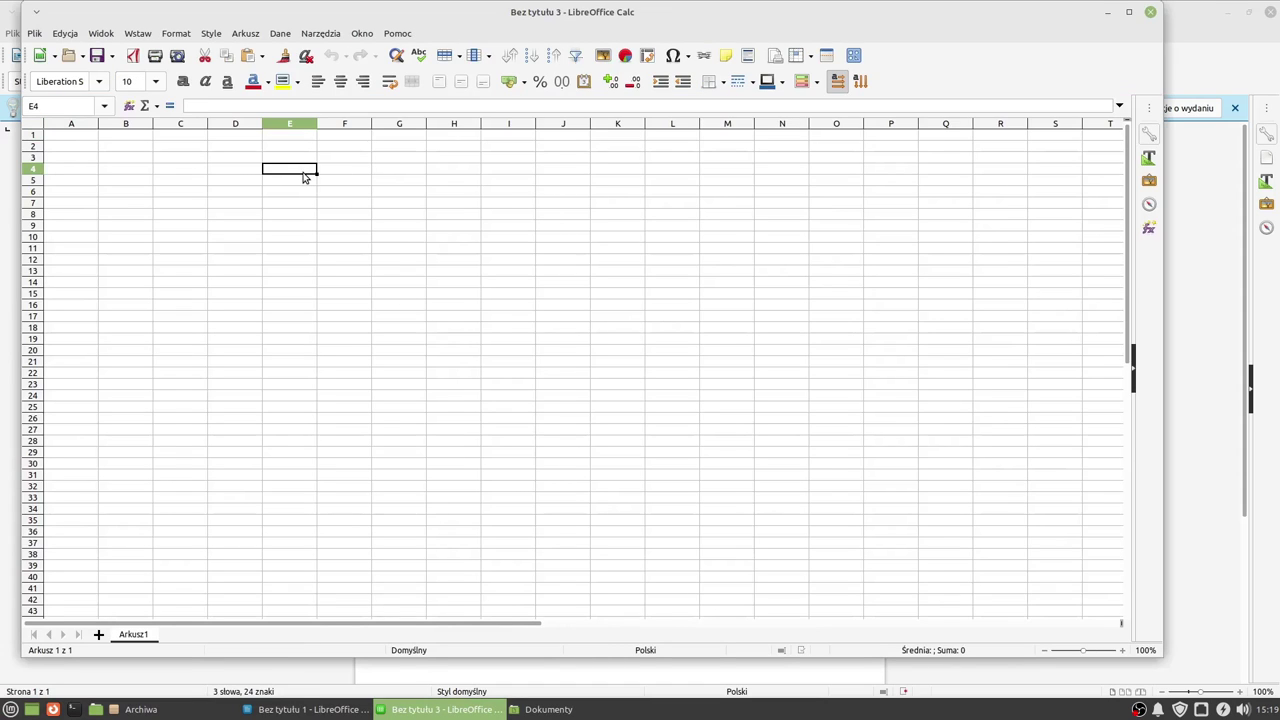
pyautogui.write('23432')
pyautogui.click(342, 195)
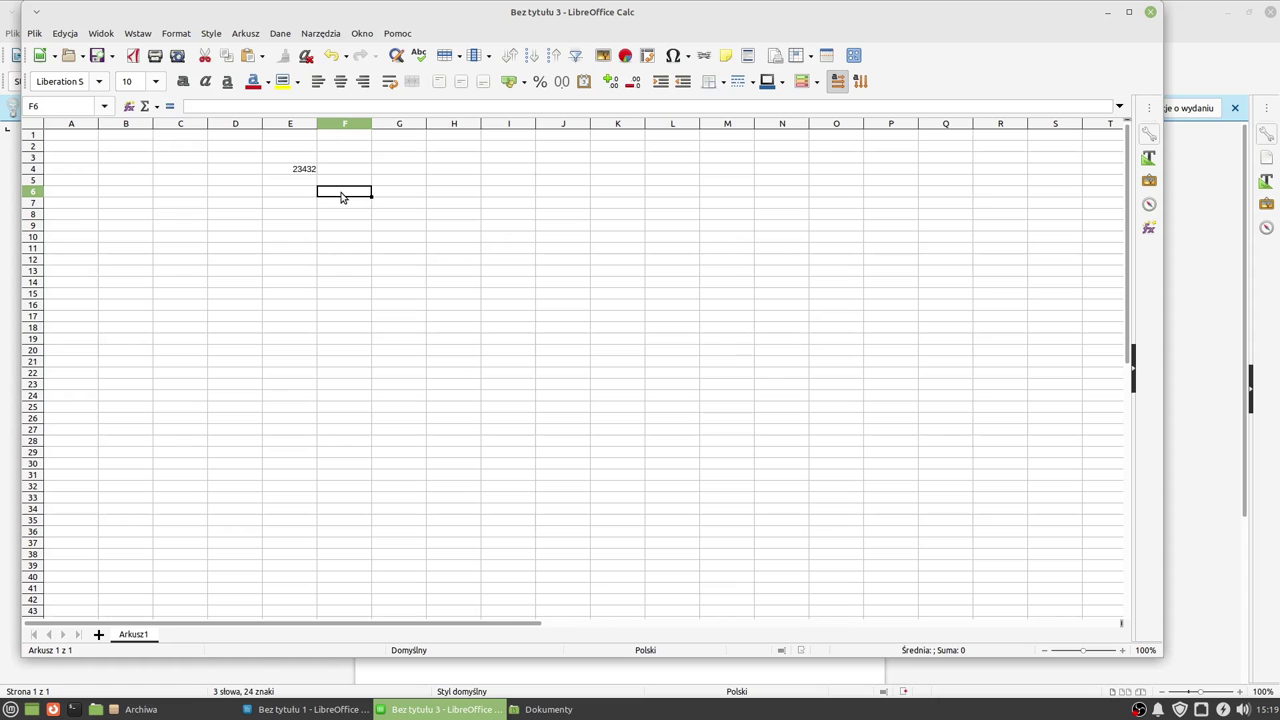
pyautogui.write('234234')
# Step: Shrink the Calc and Writer windows so the windows behind them can be seen on the desktop
pyautogui.moveTo(1155, 8); pyautogui.dragTo(1094, 228)
pyautogui.click(1248, 22)
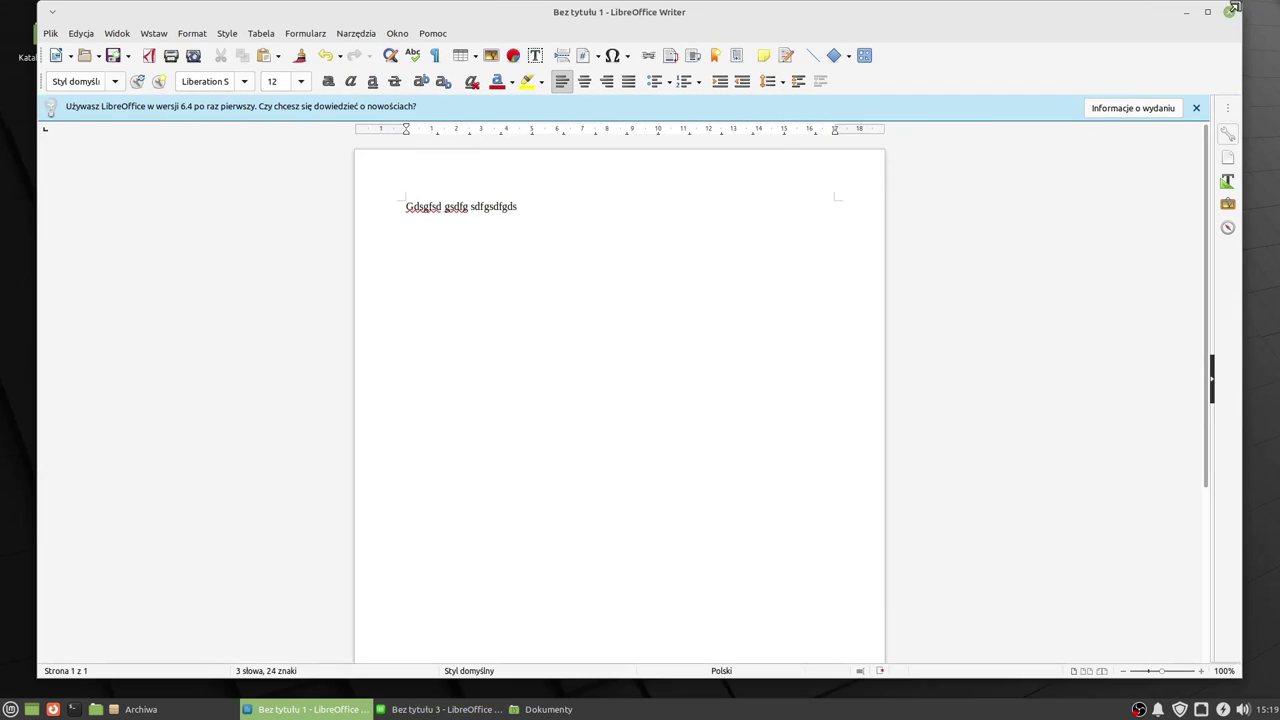
pyautogui.click(1248, 20)
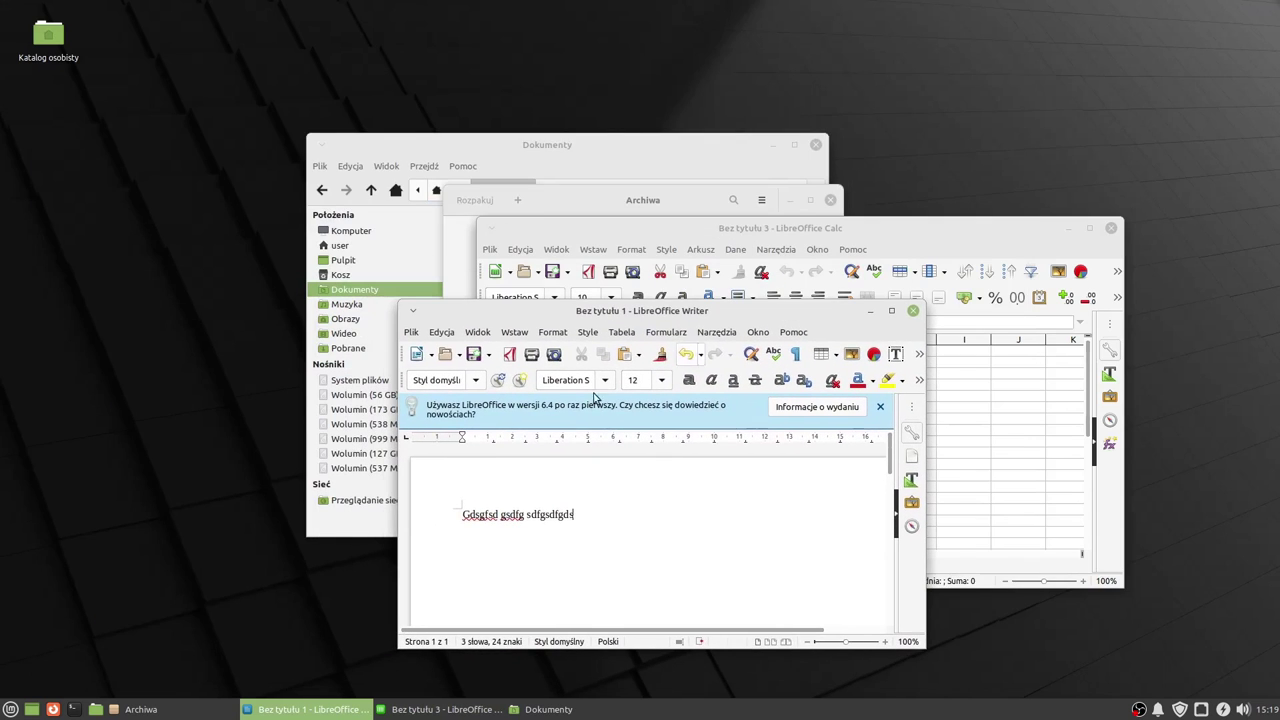
# Step: Open Rysunek from the Grafika category, postpone its what's-new notes, move its window toward mid-desktop and sketch a freehand red pencil line
pyautogui.click(9, 711)
pyautogui.moveTo(64, 546)
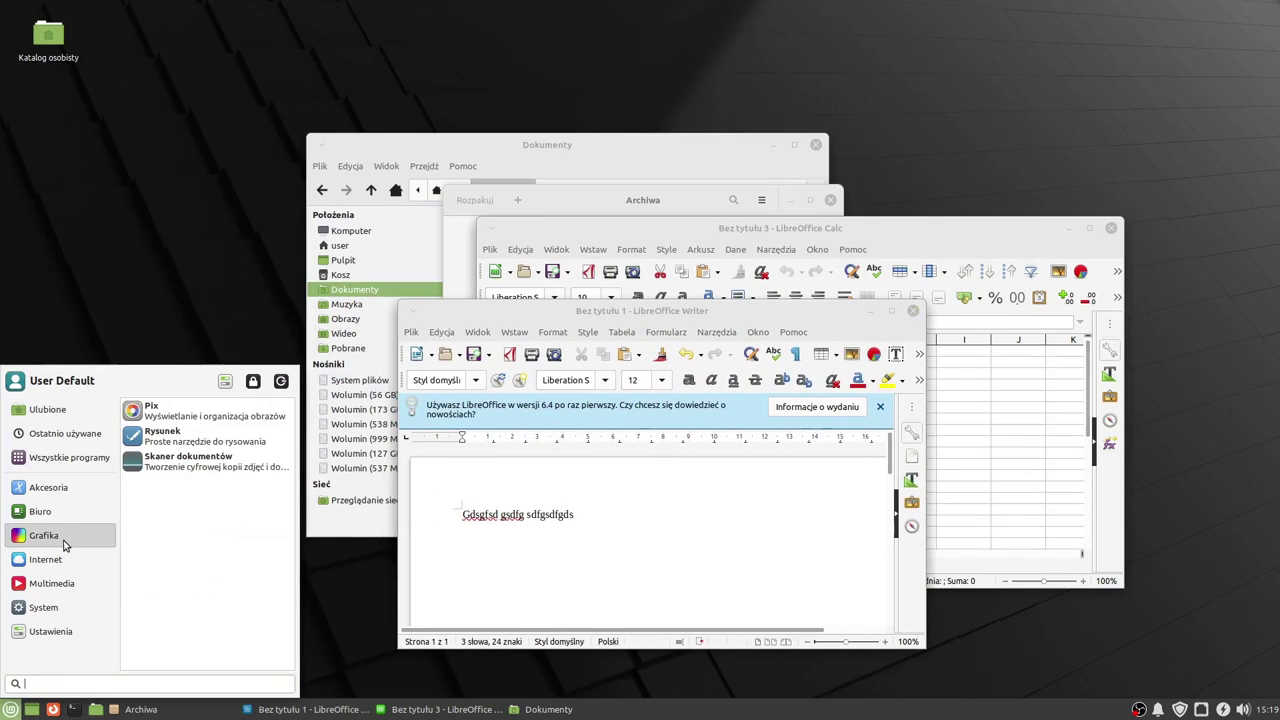
pyautogui.click(172, 440)
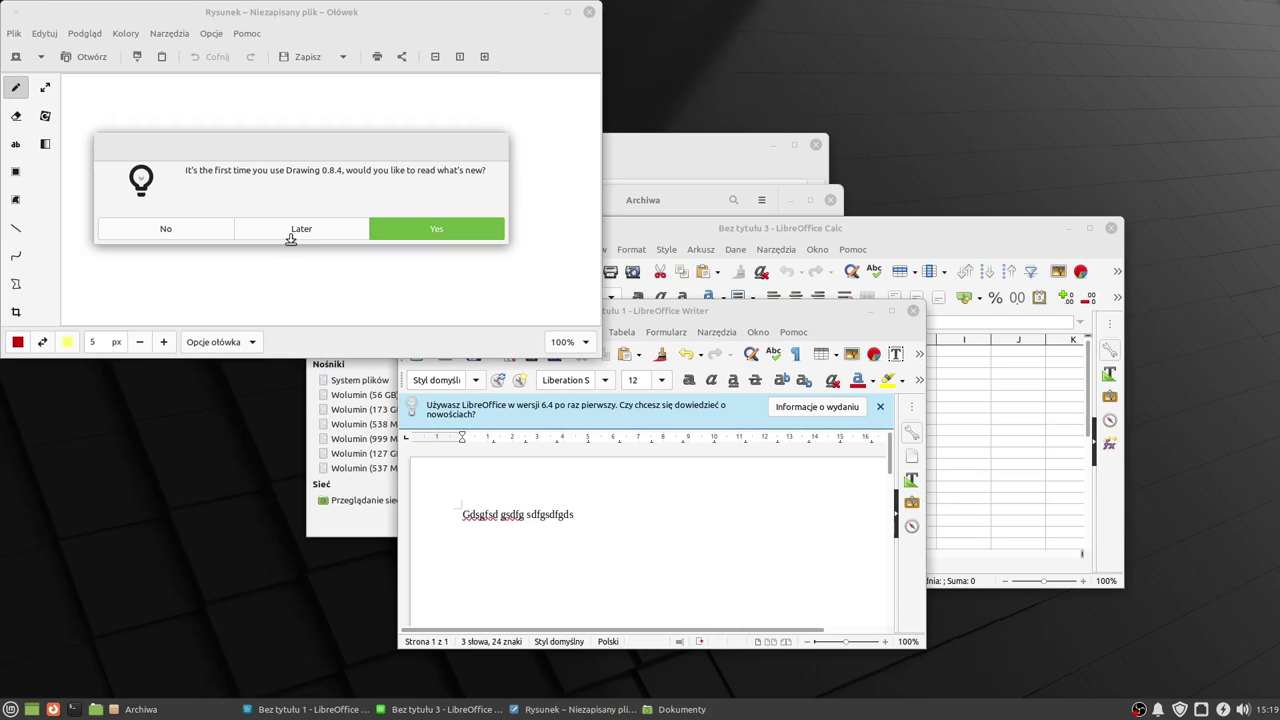
pyautogui.click(294, 229)
pyautogui.moveTo(385, 22)
pyautogui.mouseDown()
pyautogui.moveTo(672, 77)
pyautogui.moveTo(691, 155)
pyautogui.mouseUp()
pyautogui.moveTo(478, 308)
pyautogui.mouseDown()
pyautogui.moveTo(580, 343)
pyautogui.moveTo(727, 312)
pyautogui.mouseUp()
# Step: Open the Firefox browser near the middle of the desktop and start the Rhythmbox music player
pyautogui.click(10, 709)
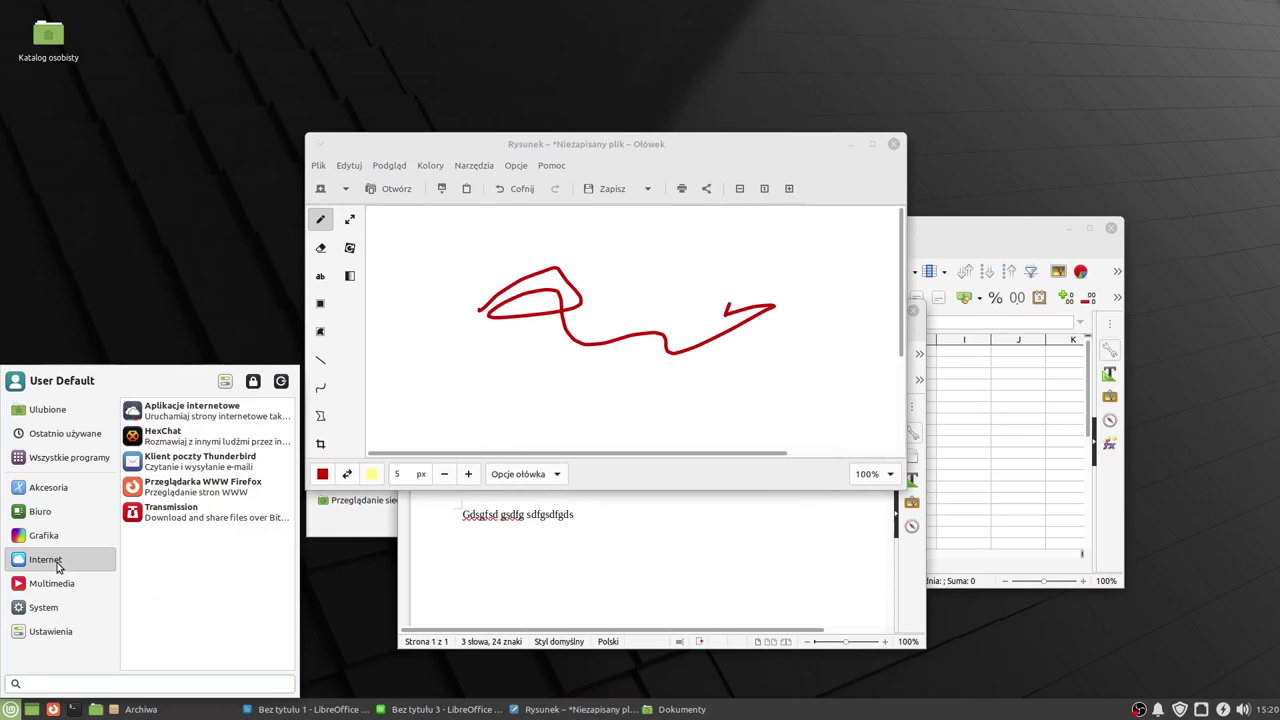
pyautogui.click(193, 494)
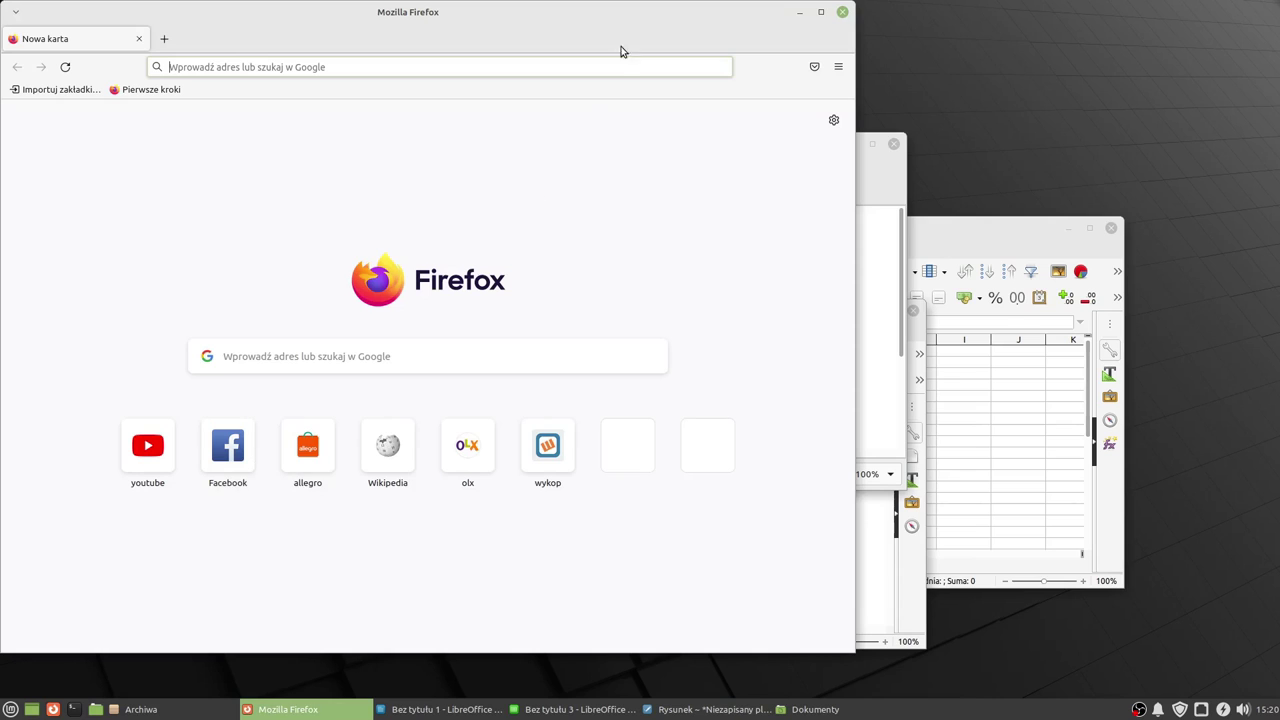
pyautogui.moveTo(531, 20); pyautogui.dragTo(740, 29)
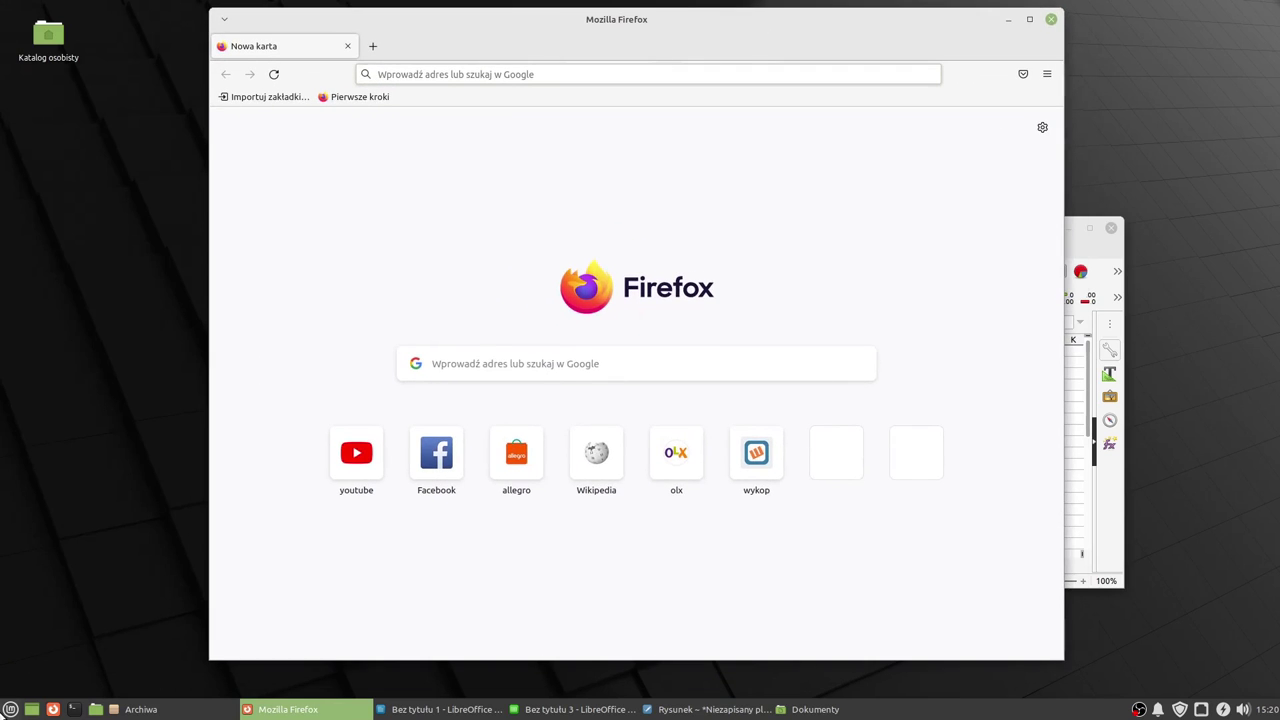
pyautogui.click(9, 711)
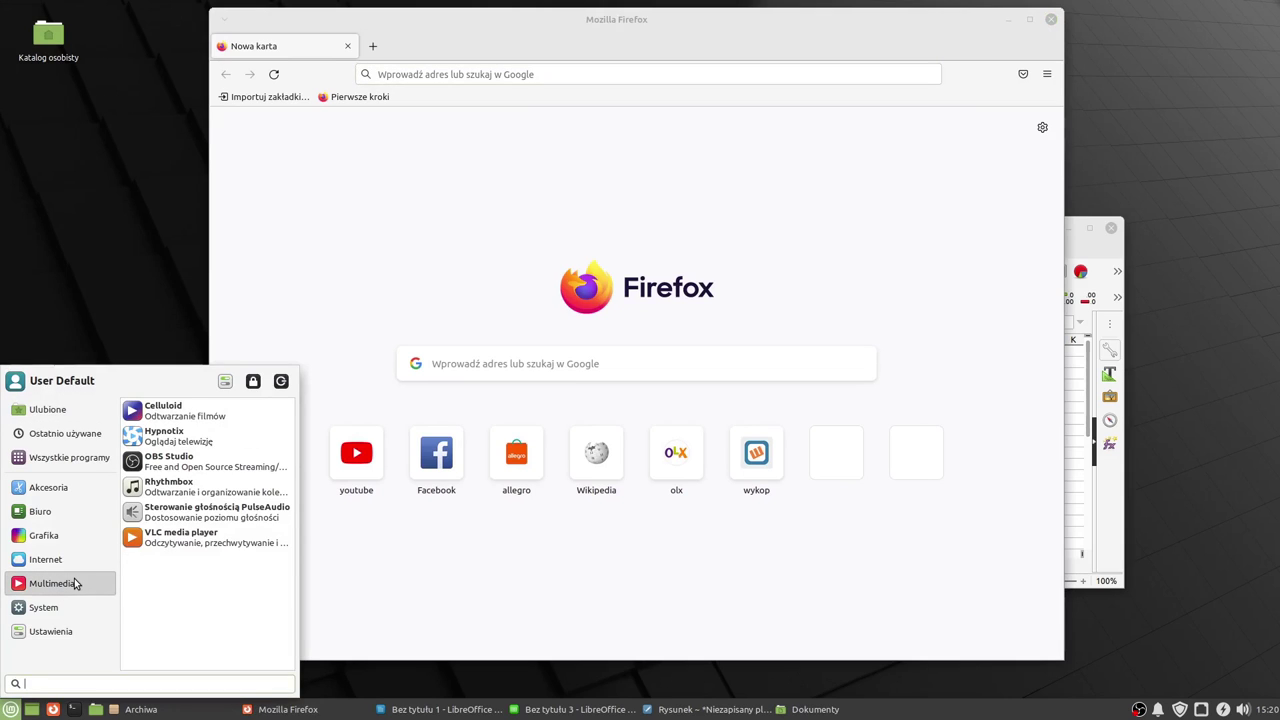
pyautogui.click(168, 486)
# Step: Browse the programs in the System and Ustawienia categories
pyautogui.click(9, 711)
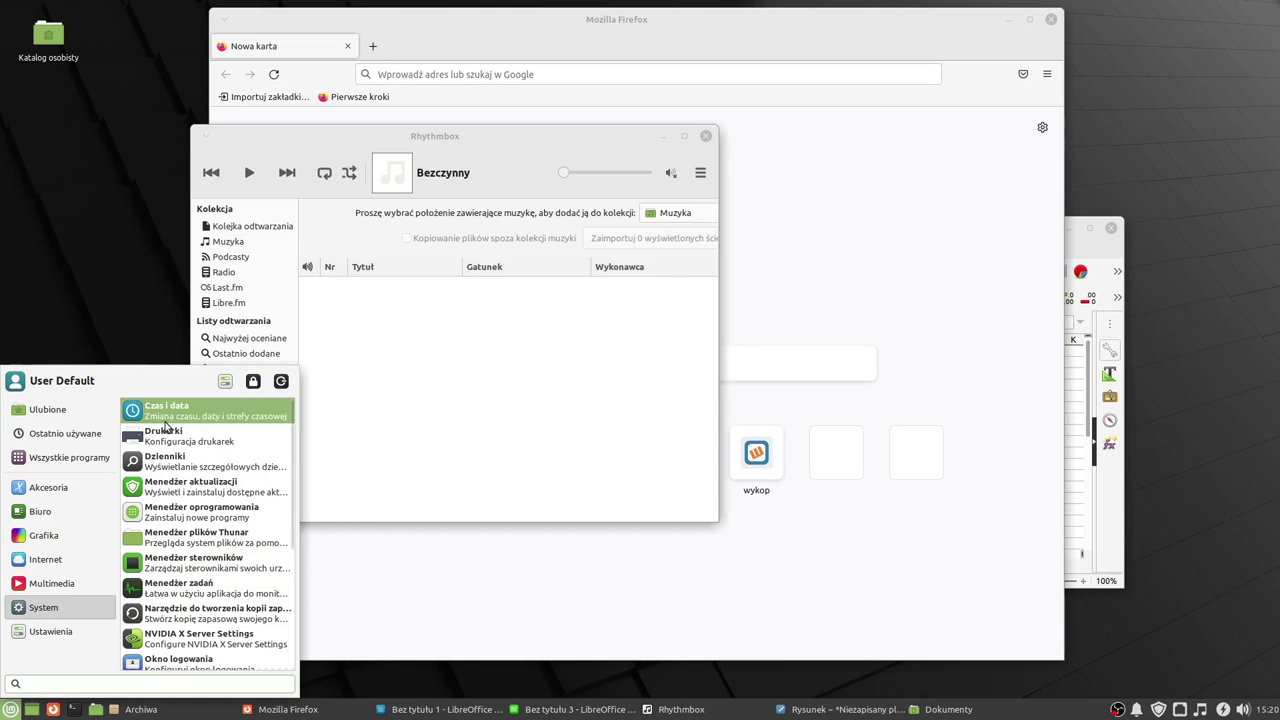
pyautogui.scroll(-4, 189, 472)
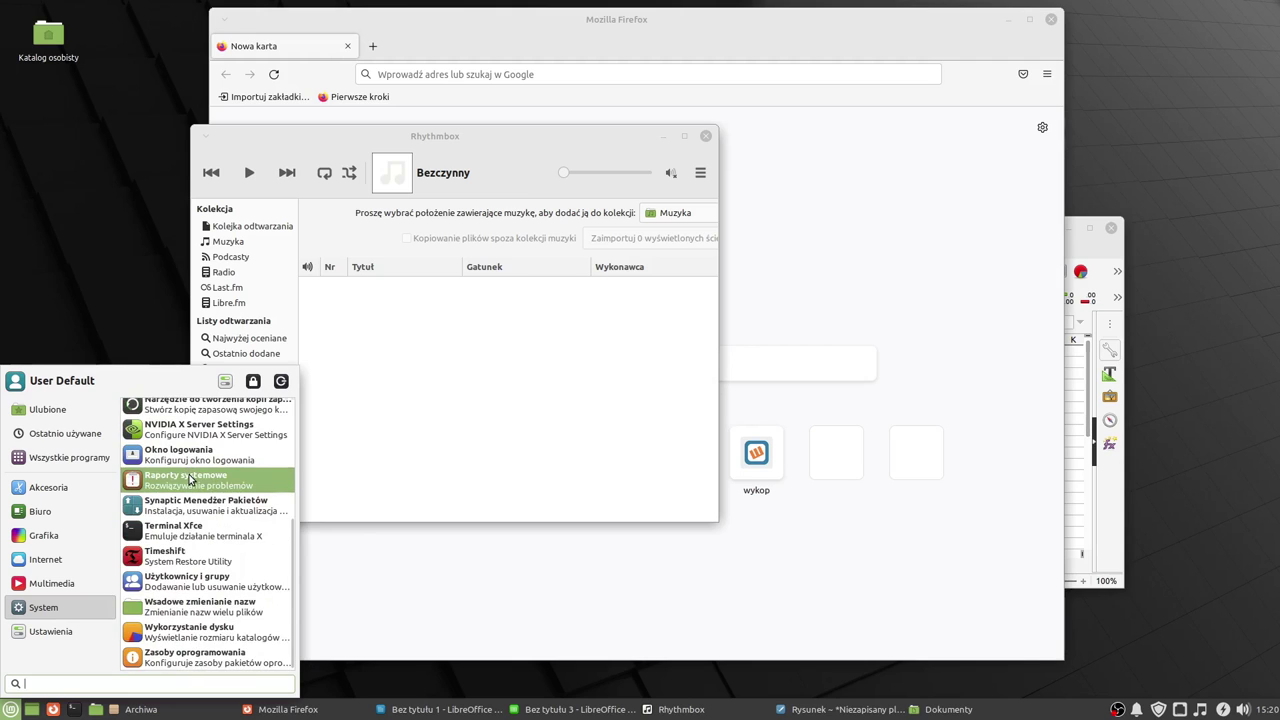
pyautogui.moveTo(40, 632)
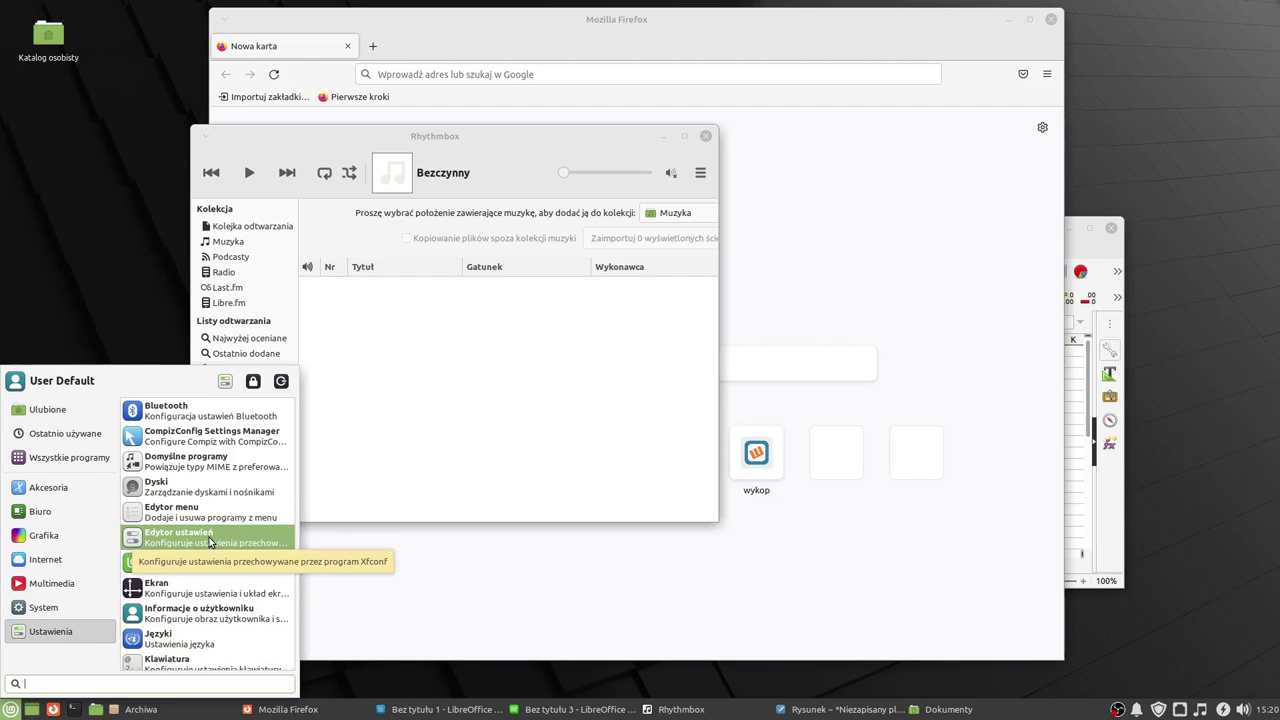
pyautogui.click(10, 709)
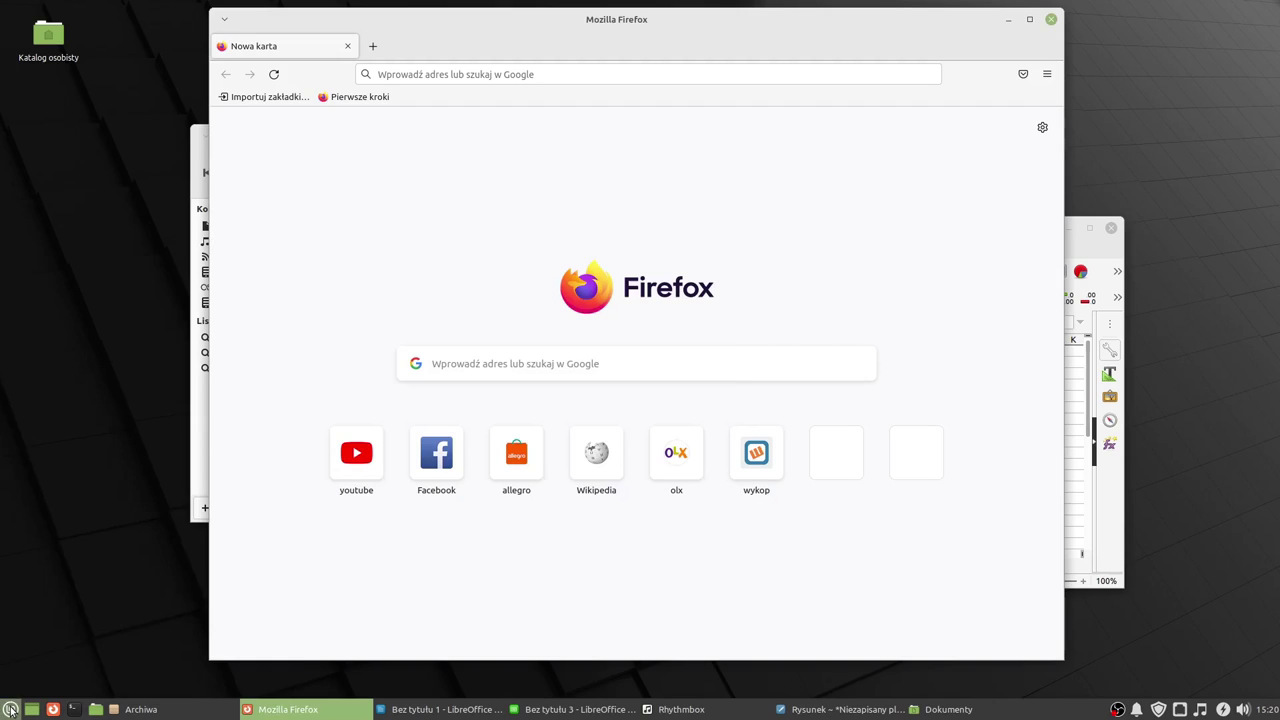
# Step: View the options for ending the user session, such as logging out, restarting and shutting down, and cancel
pyautogui.click(10, 709)
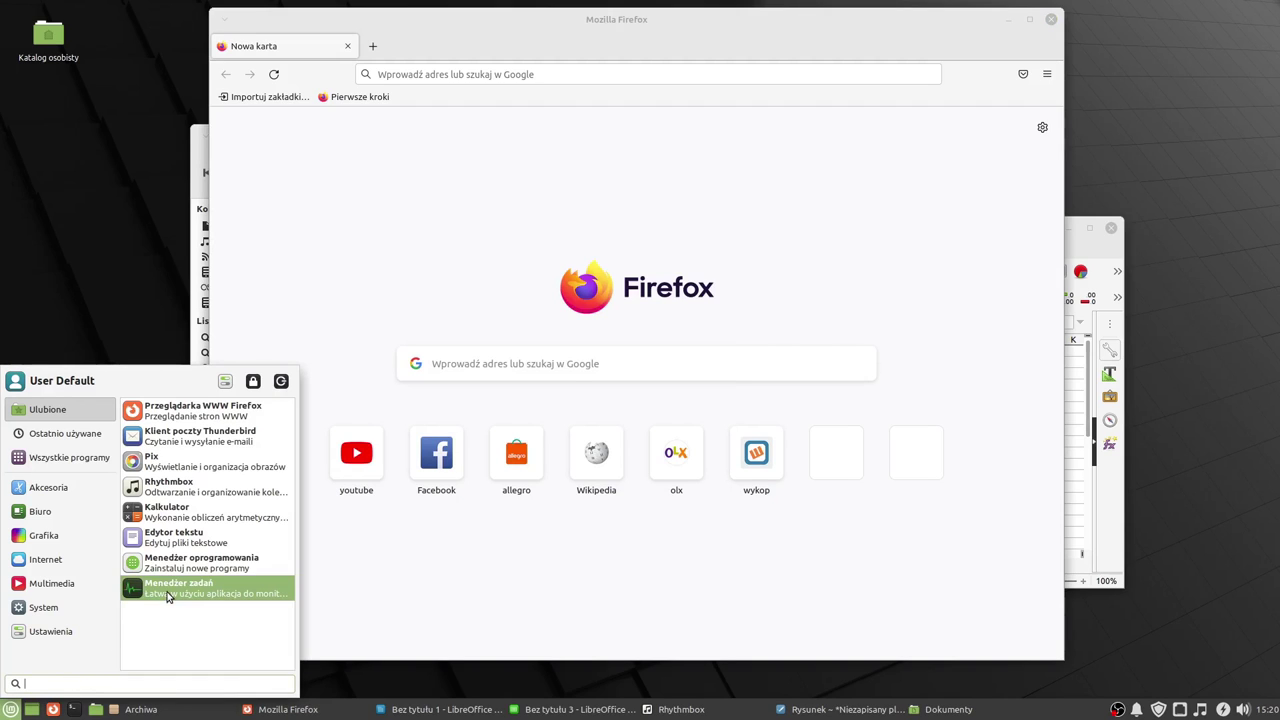
pyautogui.click(283, 381)
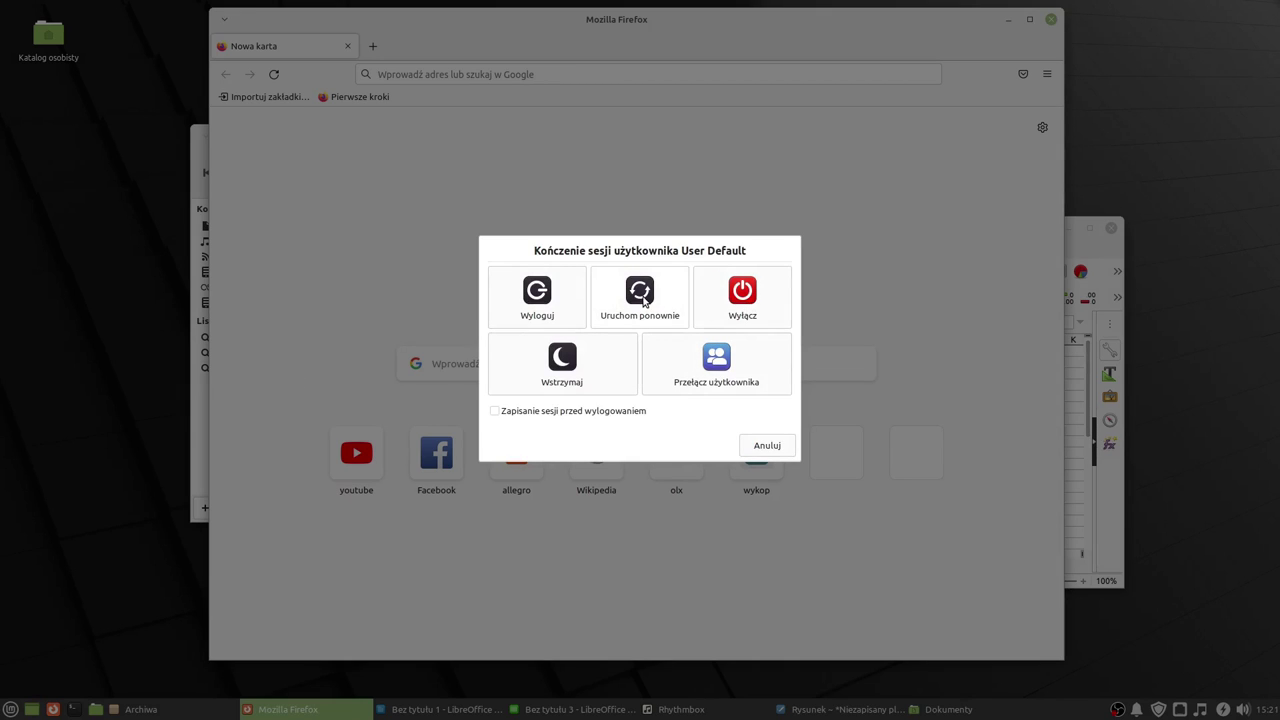
pyautogui.click(777, 449)
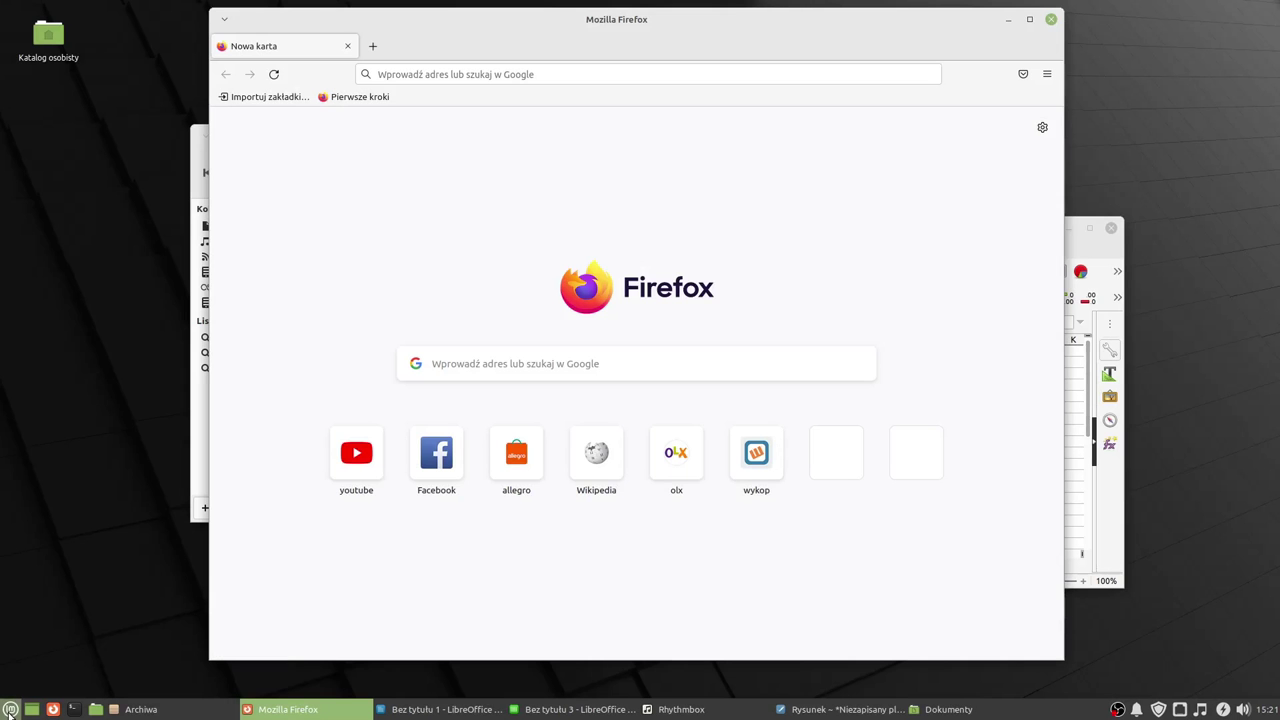
# Step: Bring up the session-ending options once more and cancel them
pyautogui.click(10, 710)
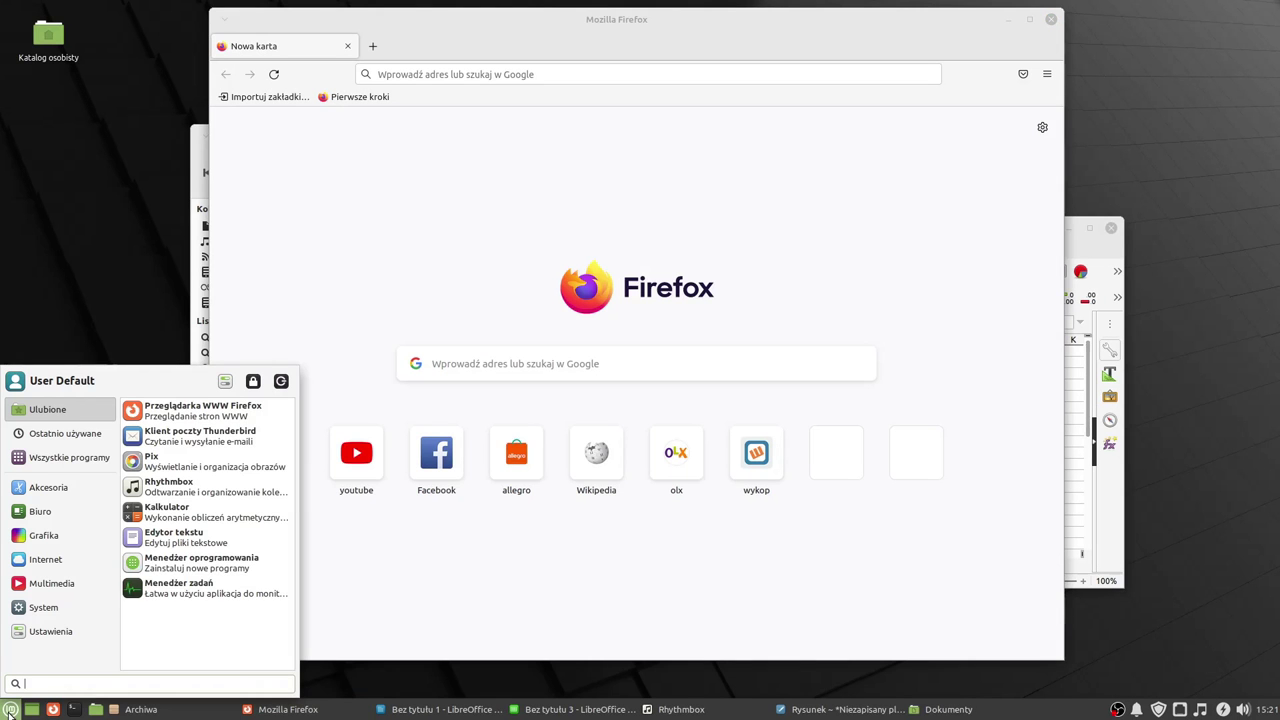
pyautogui.click(281, 381)
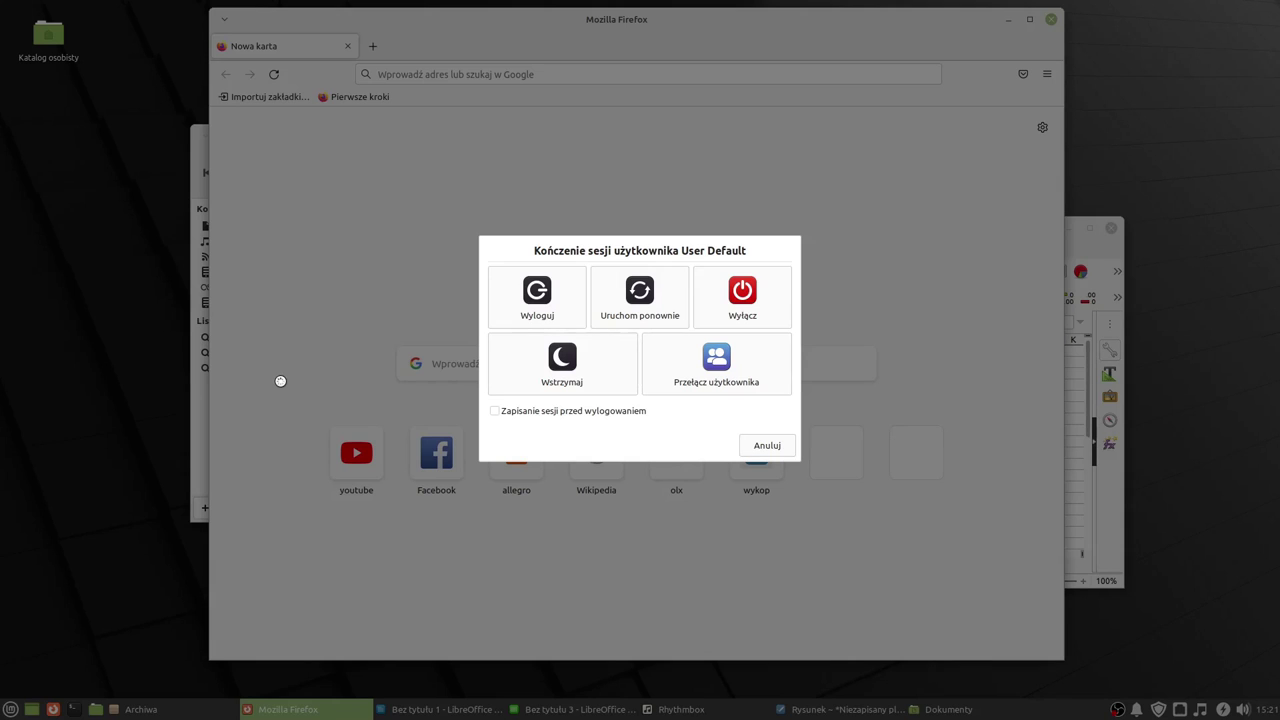
pyautogui.click(773, 449)
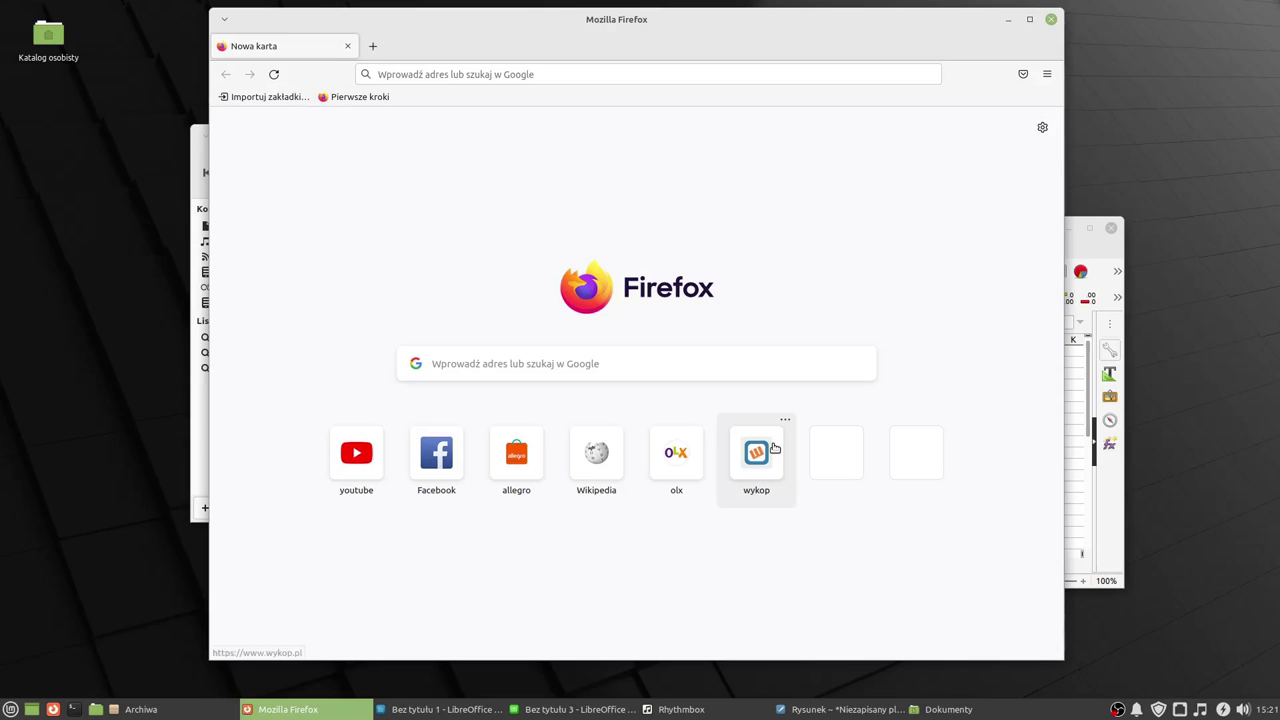
# Step: Show the bare desktop, restore the Rhythmbox, Rysunek, Dokumenty and LibreOffice Writer windows, and toggle the desktop view once more
pyautogui.click(32, 710)
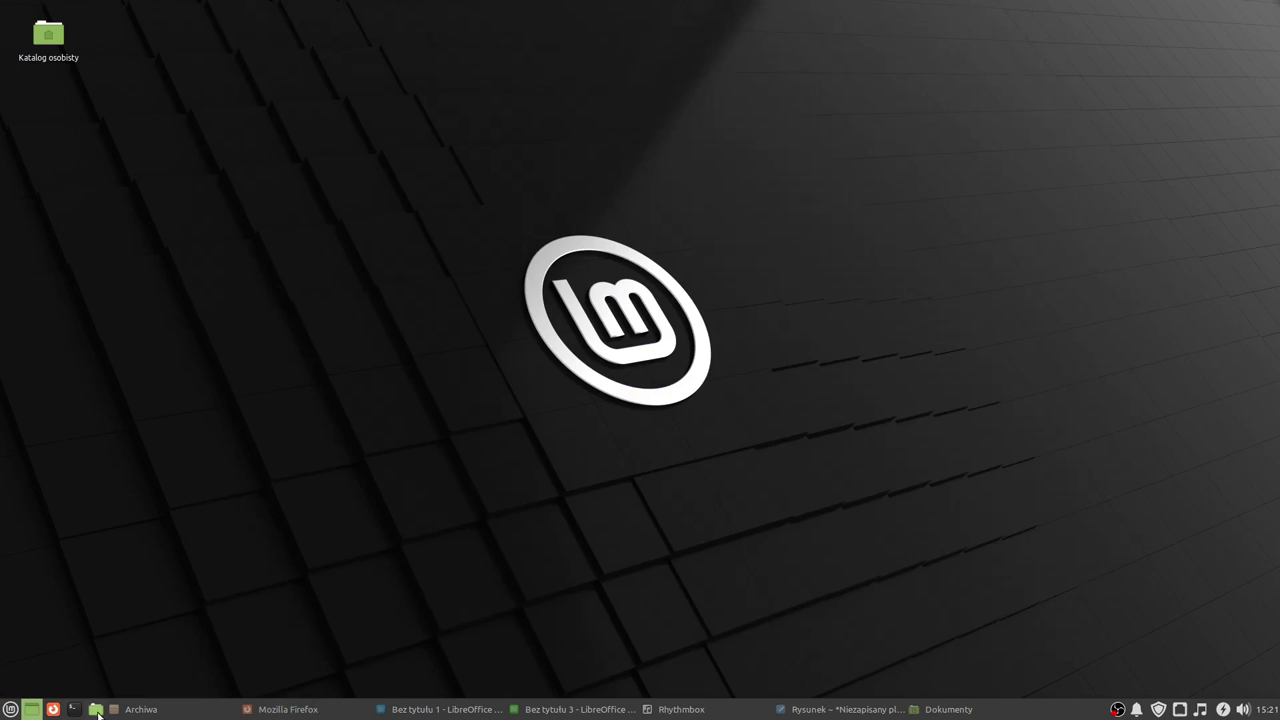
pyautogui.click(721, 712)
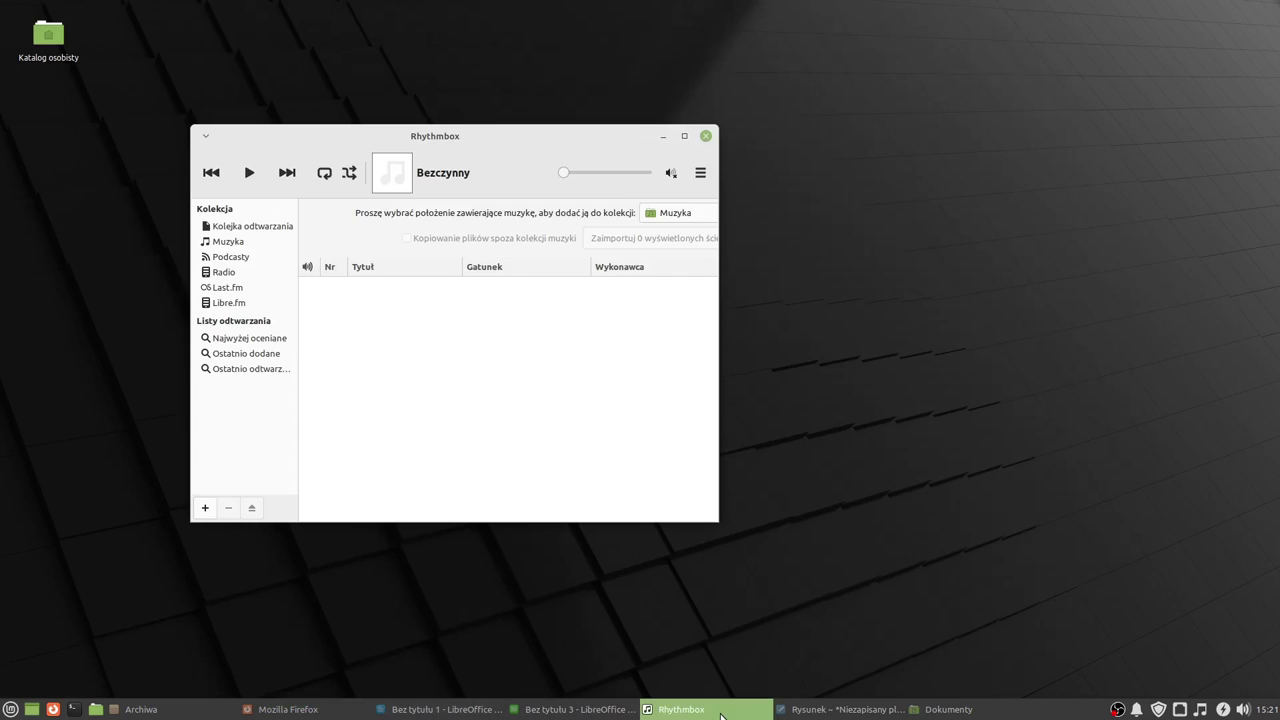
pyautogui.click(855, 712)
pyautogui.click(945, 710)
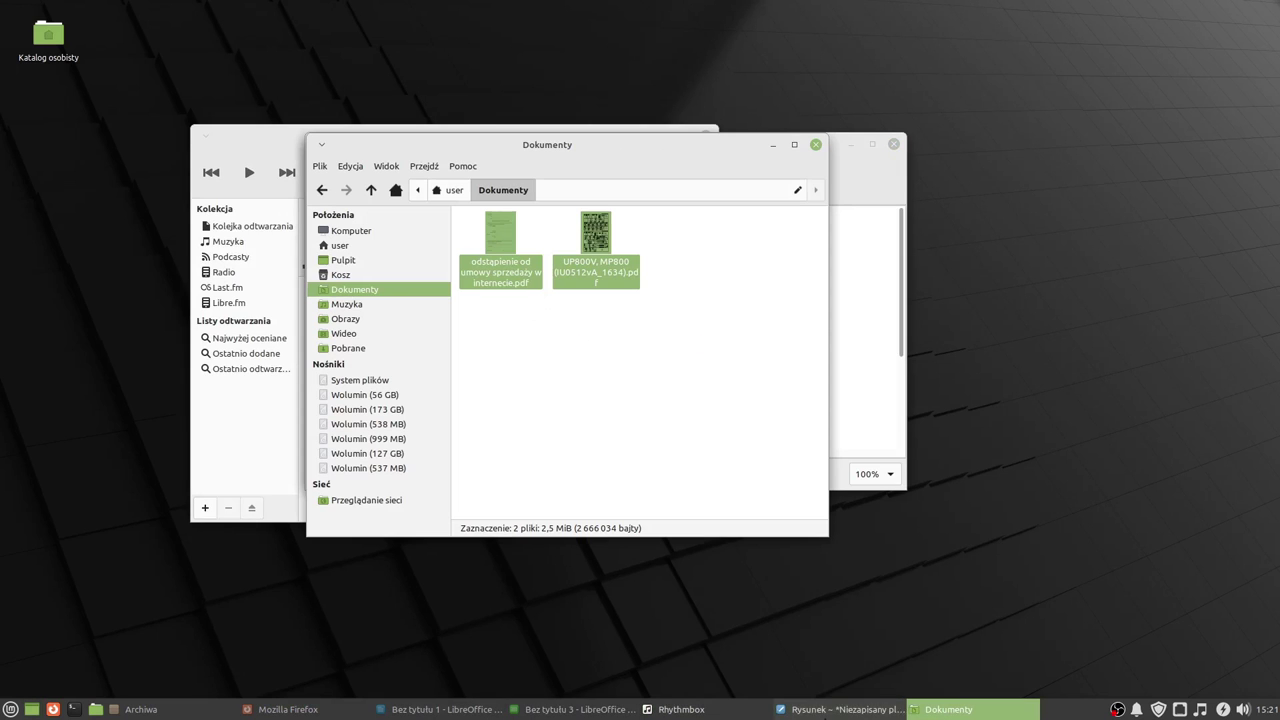
pyautogui.click(440, 710)
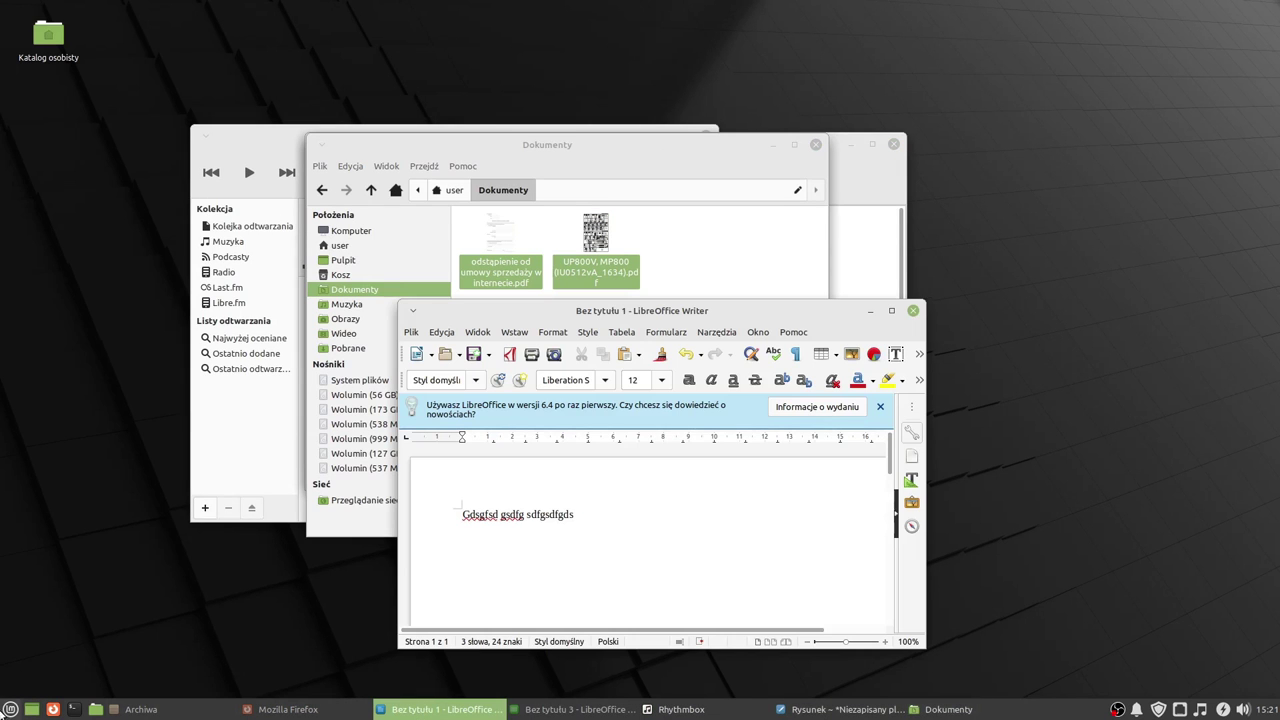
pyautogui.click(32, 710)
pyautogui.click(33, 711)
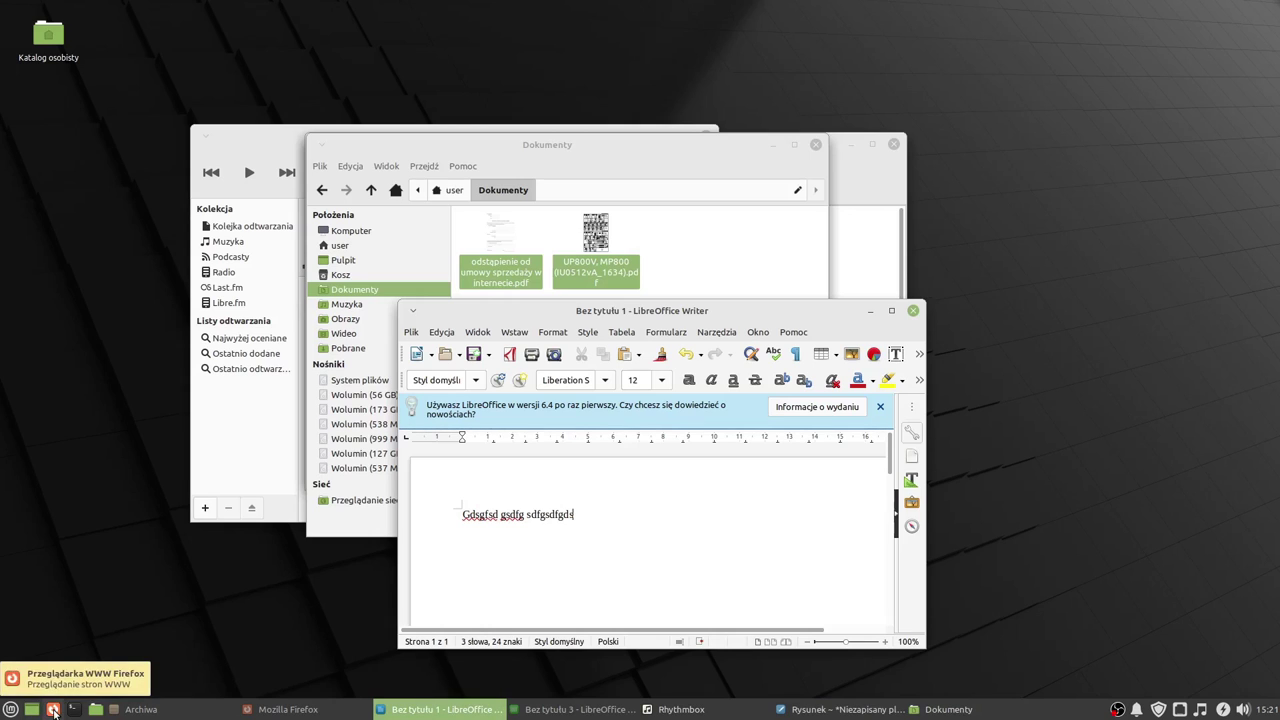
# Step: Open a new Firefox window and a terminal, and position both near the middle of the desktop
pyautogui.click(53, 709)
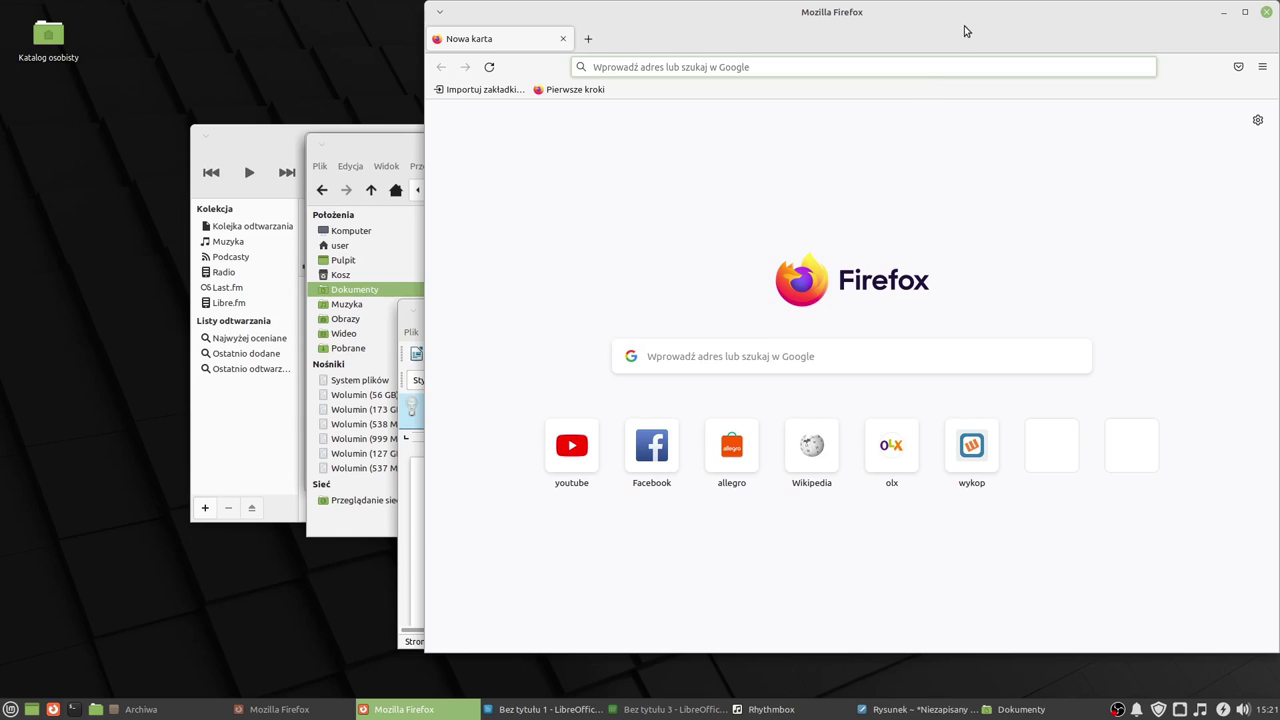
pyautogui.moveTo(965, 24); pyautogui.dragTo(772, 48)
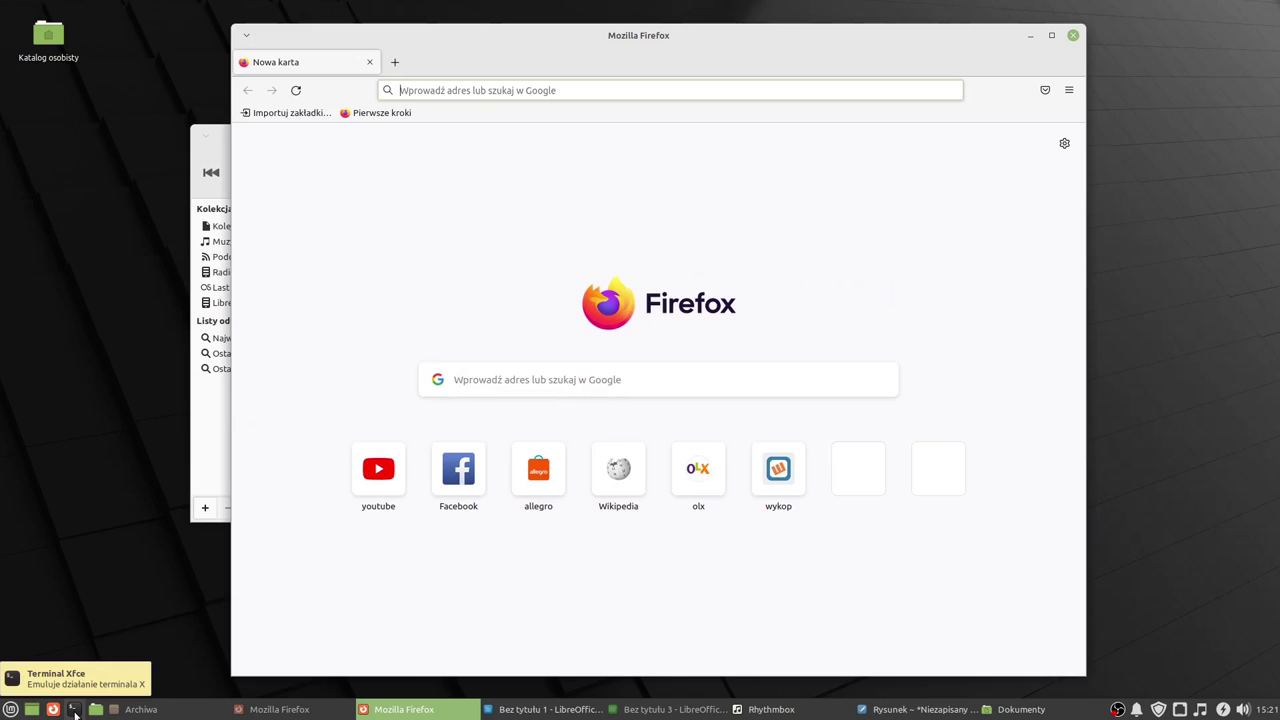
pyautogui.click(73, 710)
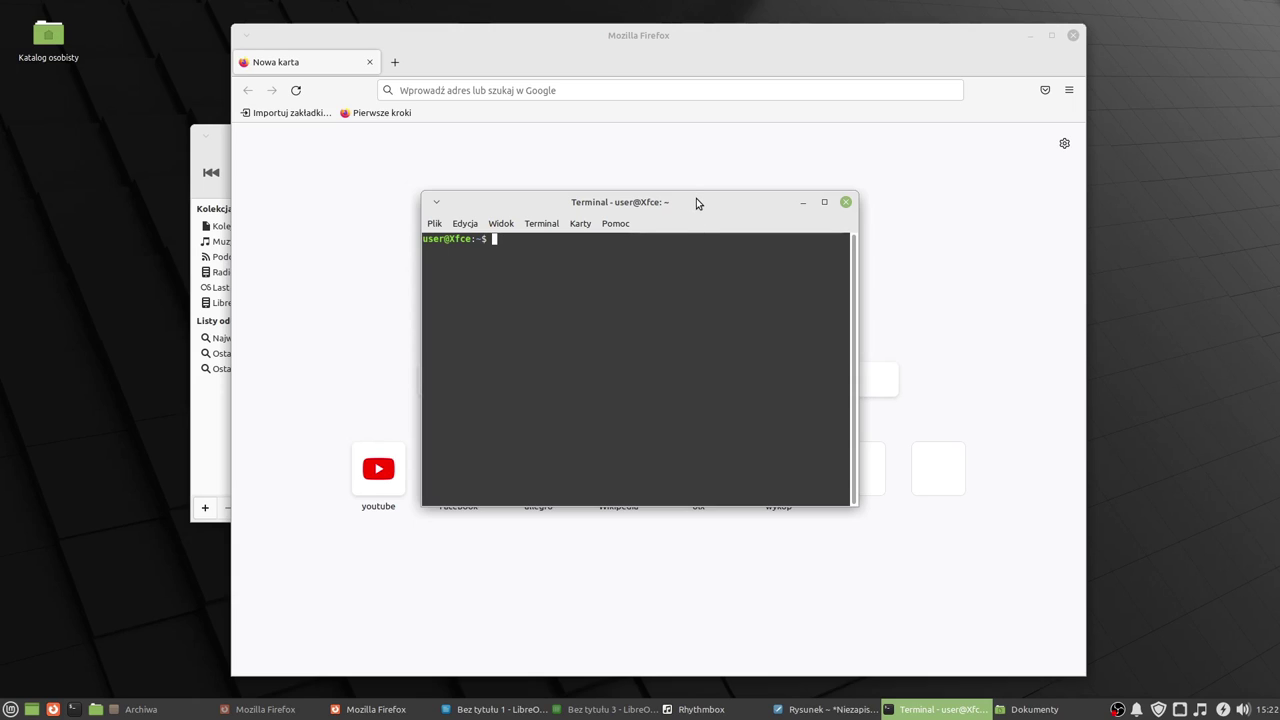
pyautogui.moveTo(698, 202); pyautogui.dragTo(715, 205)
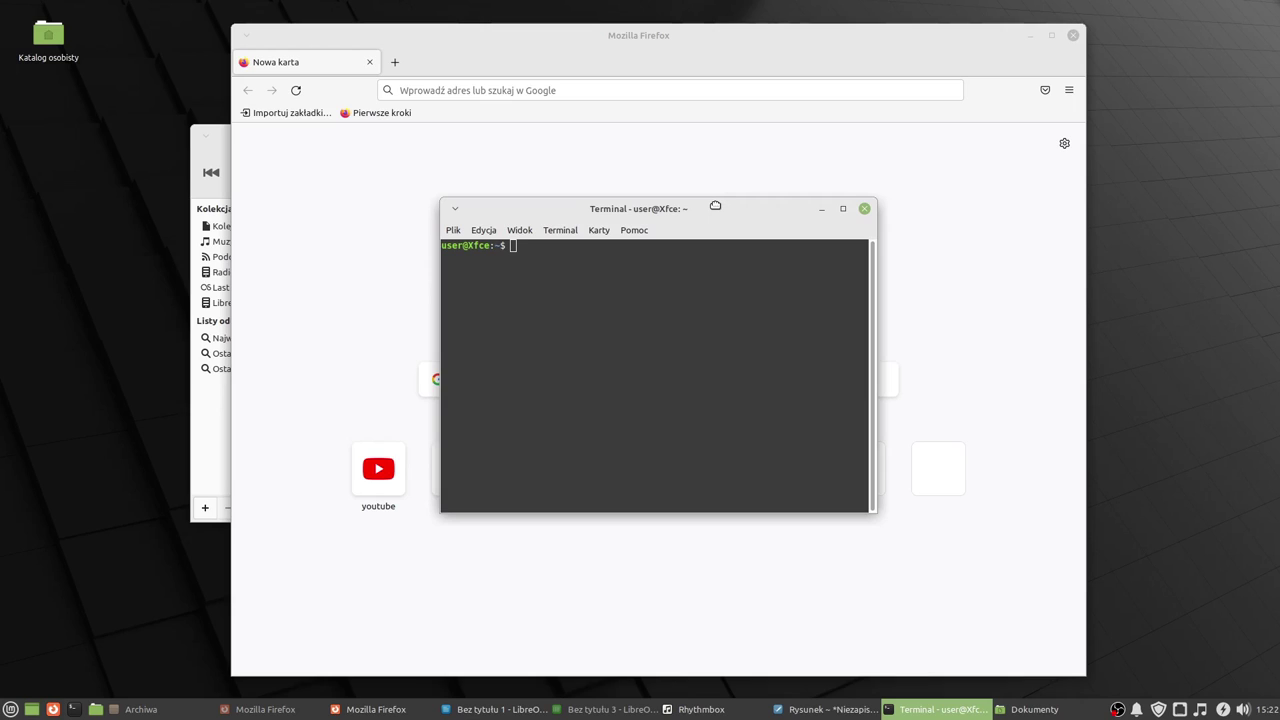
pyautogui.moveTo(715, 205); pyautogui.dragTo(714, 214)
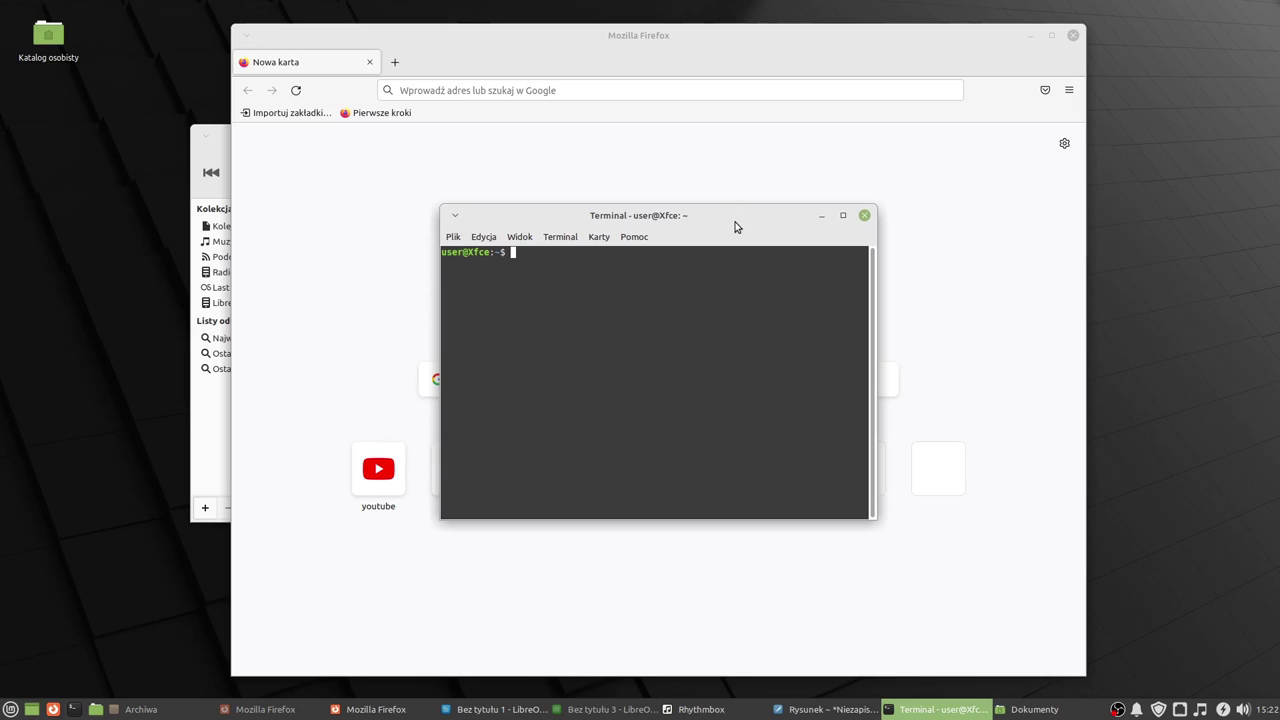
# Step: Open the home folder in the file manager and move its window toward mid-desktop, over the terminal
pyautogui.click(95, 709)
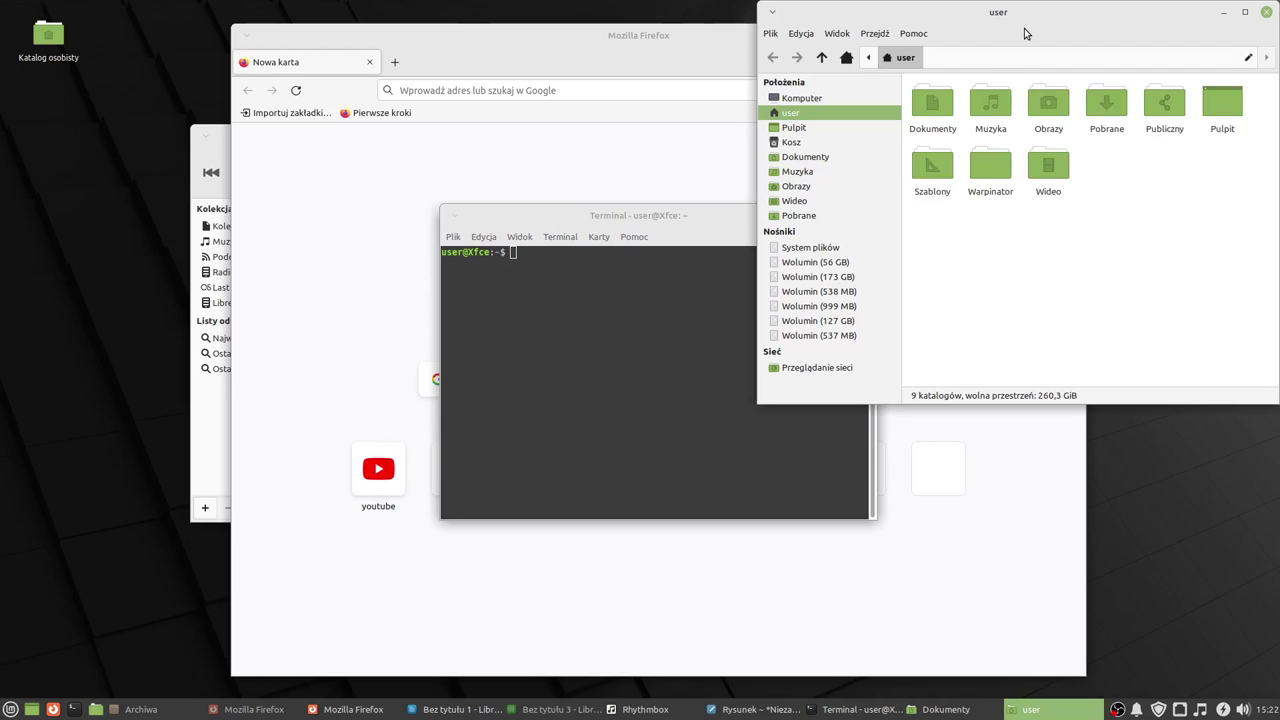
pyautogui.moveTo(1024, 28); pyautogui.dragTo(563, 122)
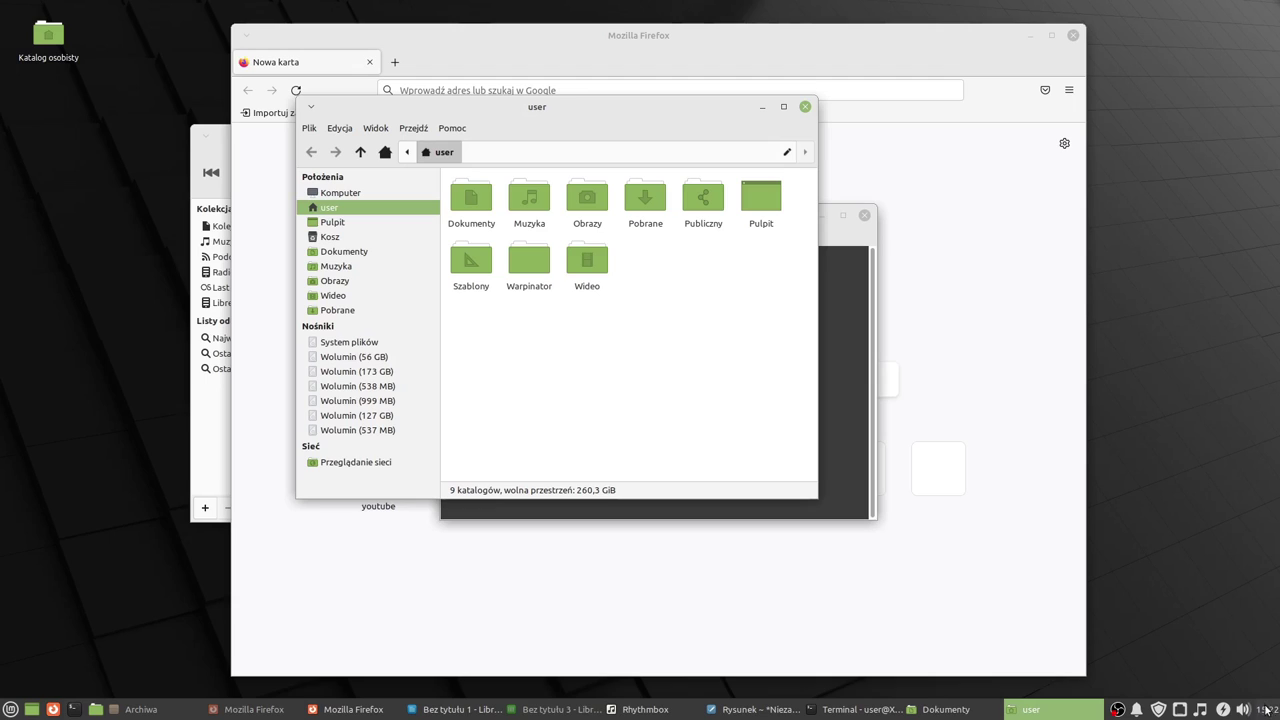
# Step: Check the current date and month calendar, and view the sound volume controls
pyautogui.moveTo(1266, 716)
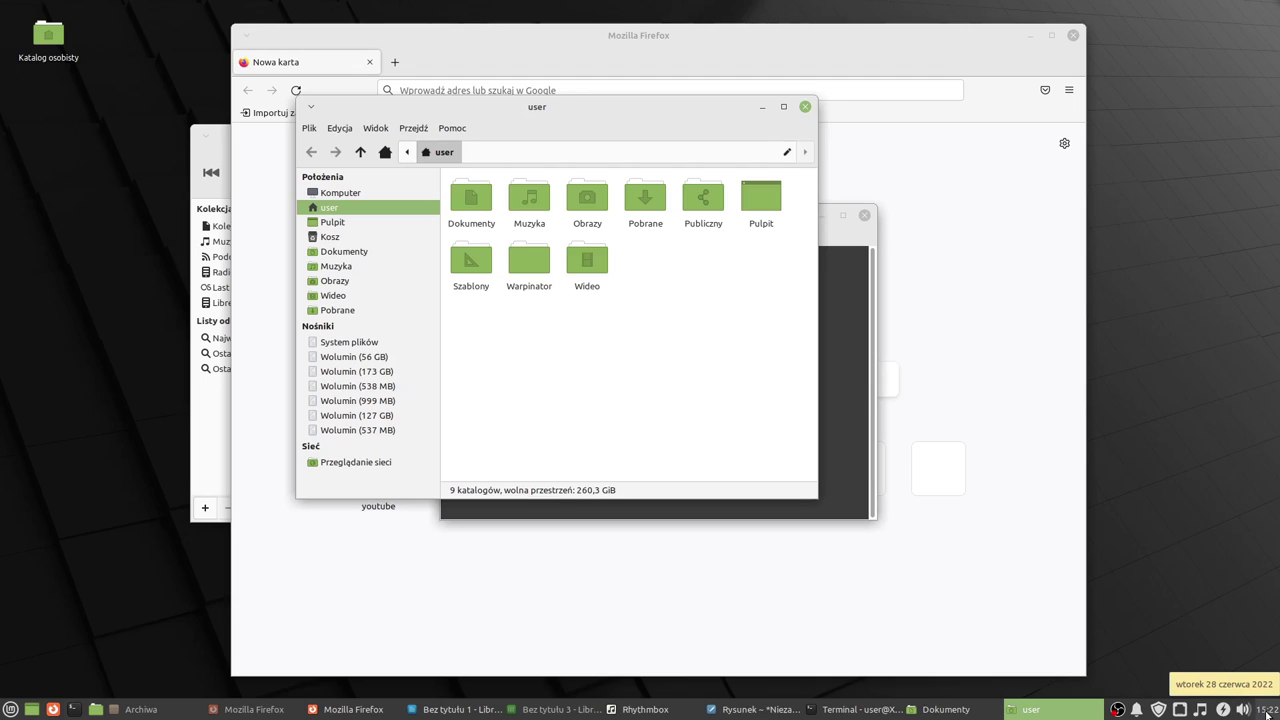
pyautogui.click(1266, 716)
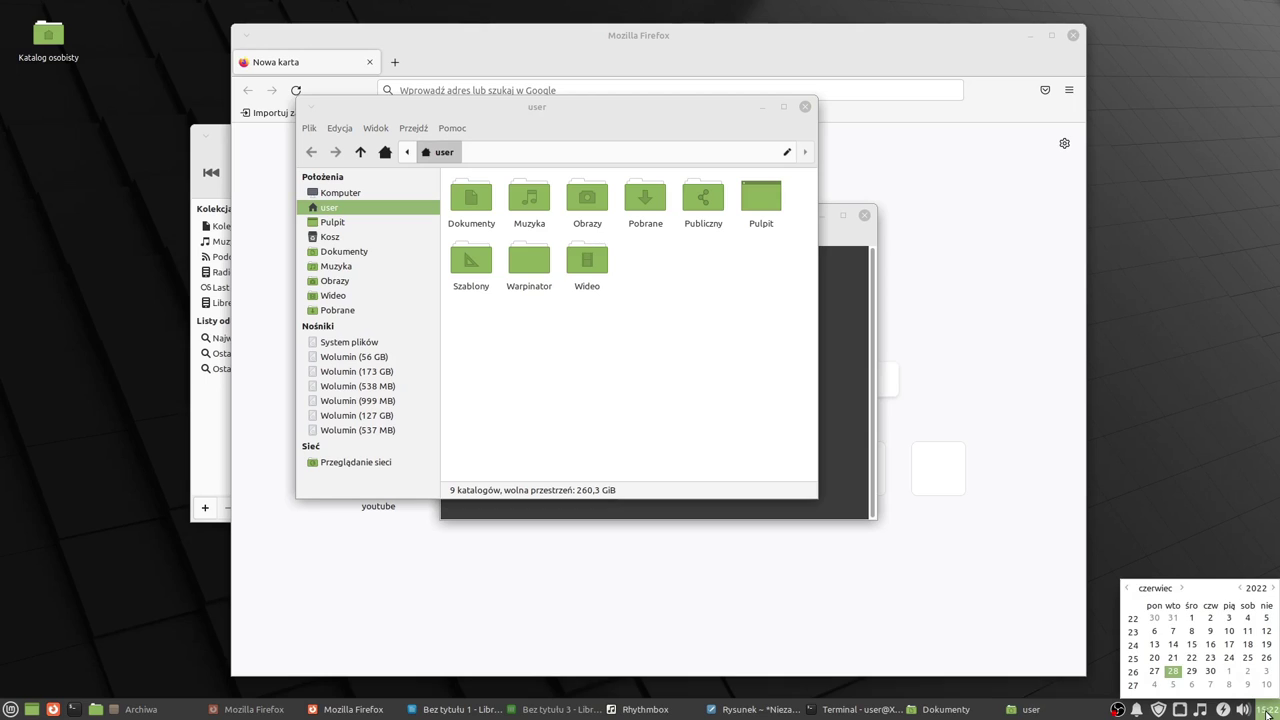
pyautogui.click(1266, 716)
pyautogui.click(1244, 710)
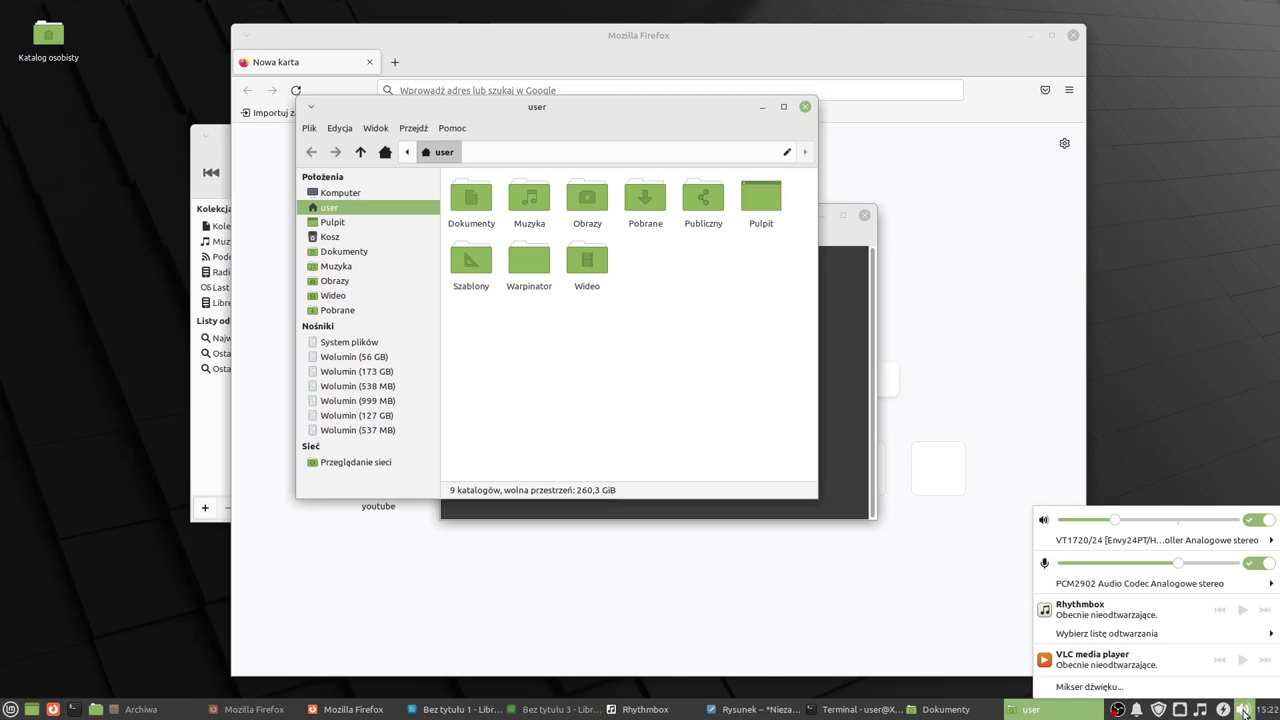
# Step: Examine the power manager's System, Ekran, Bezpieczeństwo and Ogólne settings and close it
pyautogui.click(1222, 710)
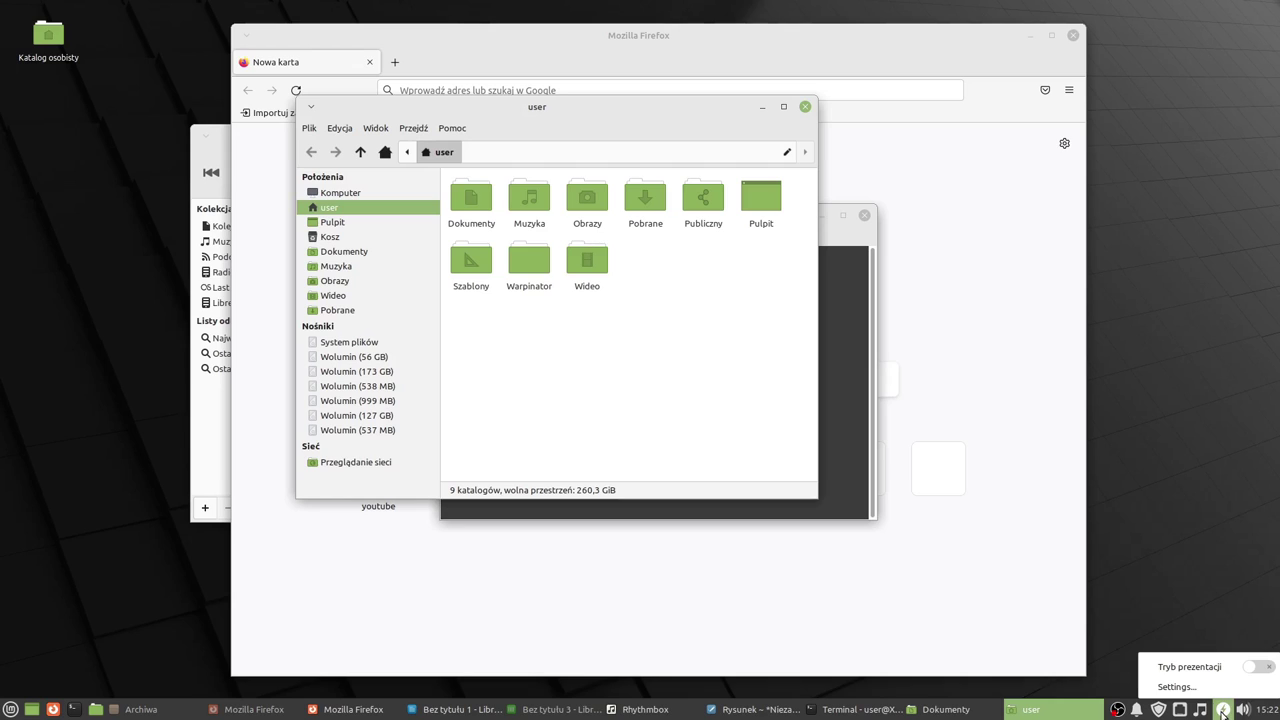
pyautogui.click(1175, 686)
pyautogui.click(481, 235)
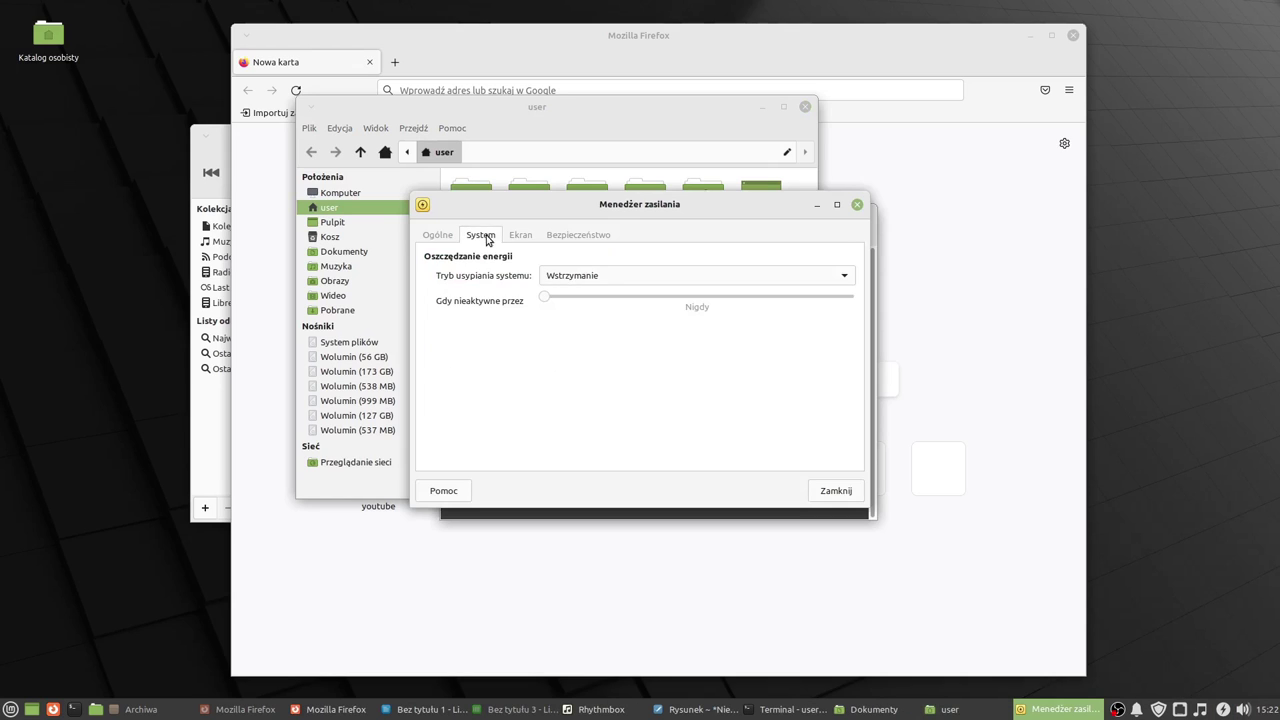
pyautogui.click(518, 236)
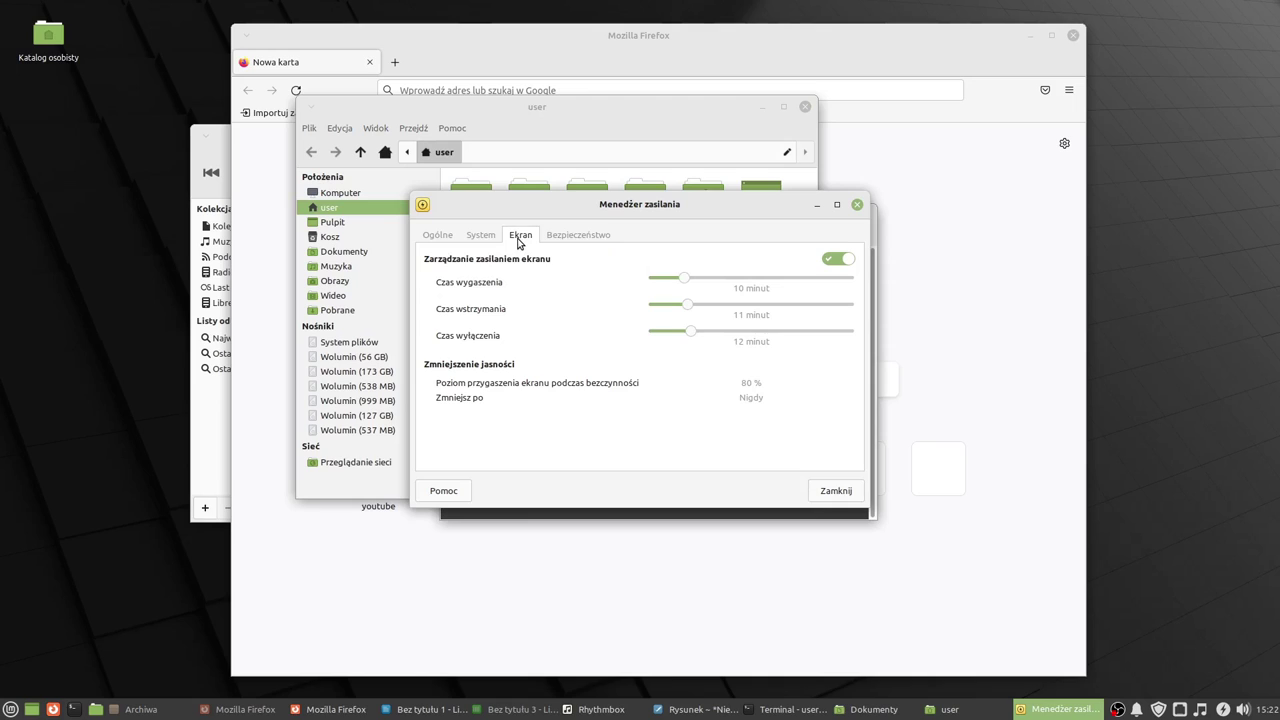
pyautogui.click(568, 236)
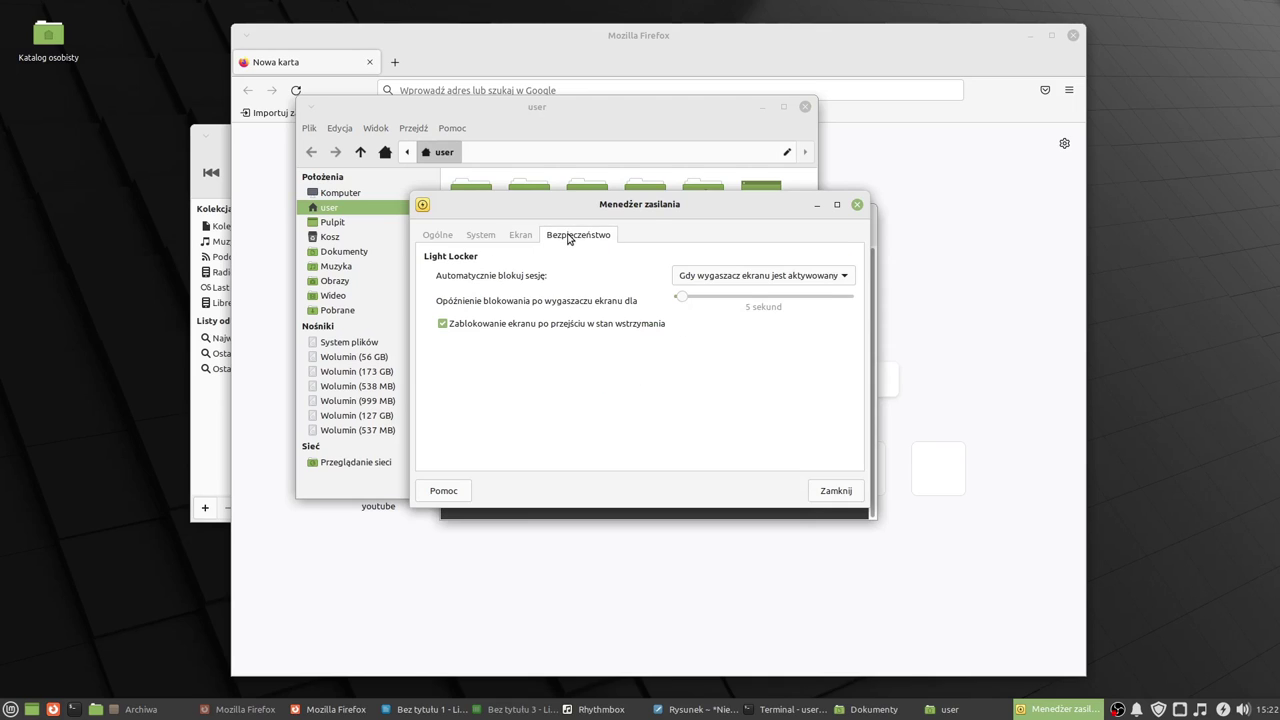
pyautogui.click(437, 236)
pyautogui.click(836, 491)
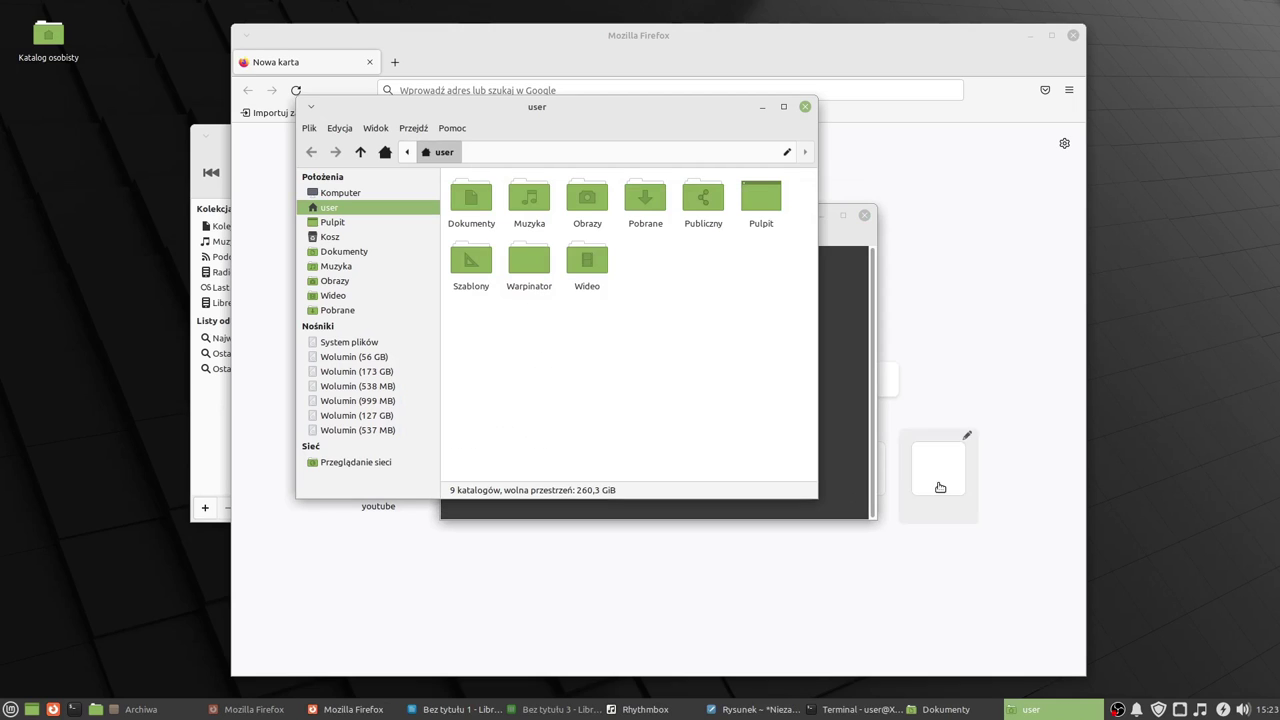
# Step: View the wired network connection options, the update manager and the notification options from the system tray
pyautogui.click(1181, 709)
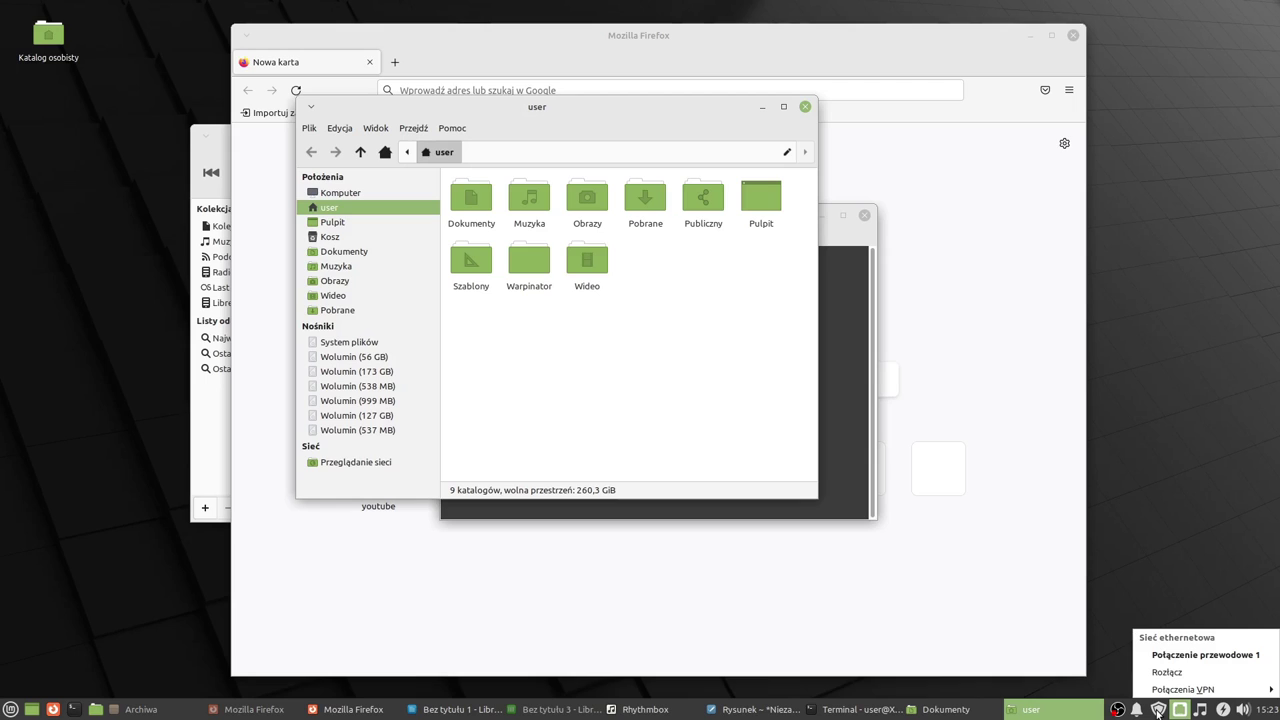
pyautogui.click(1157, 709)
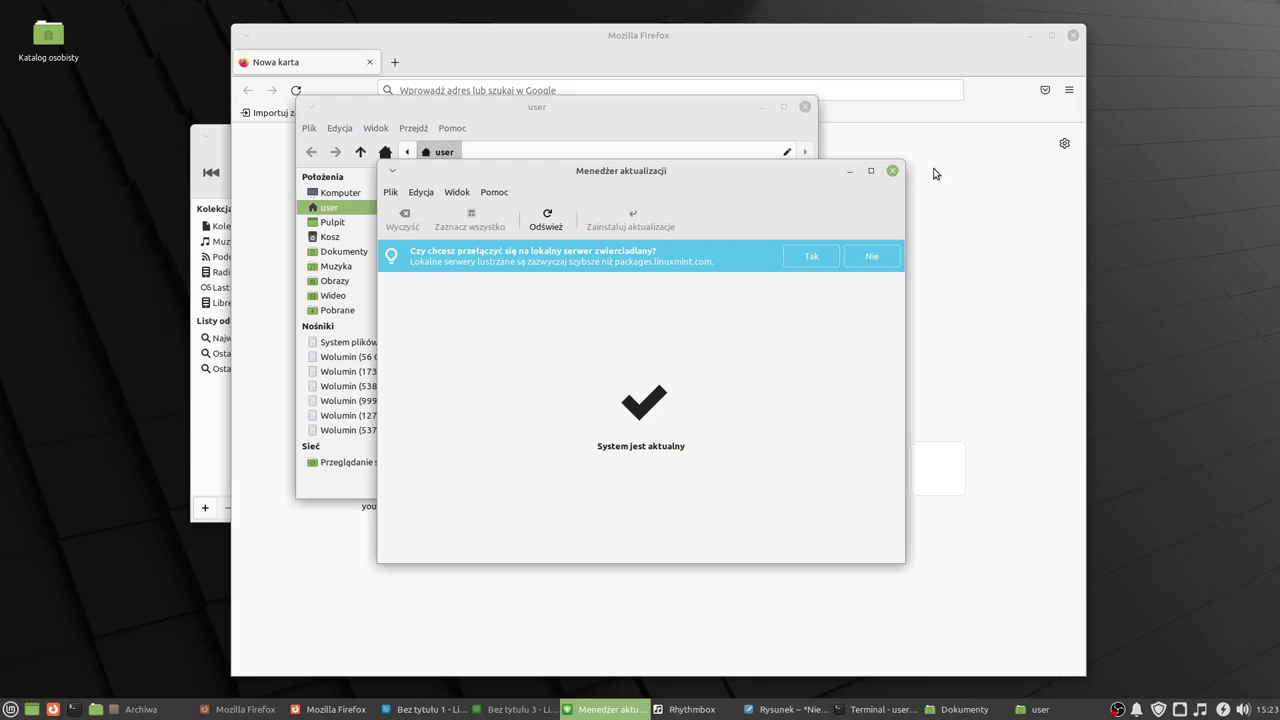
pyautogui.click(1135, 709)
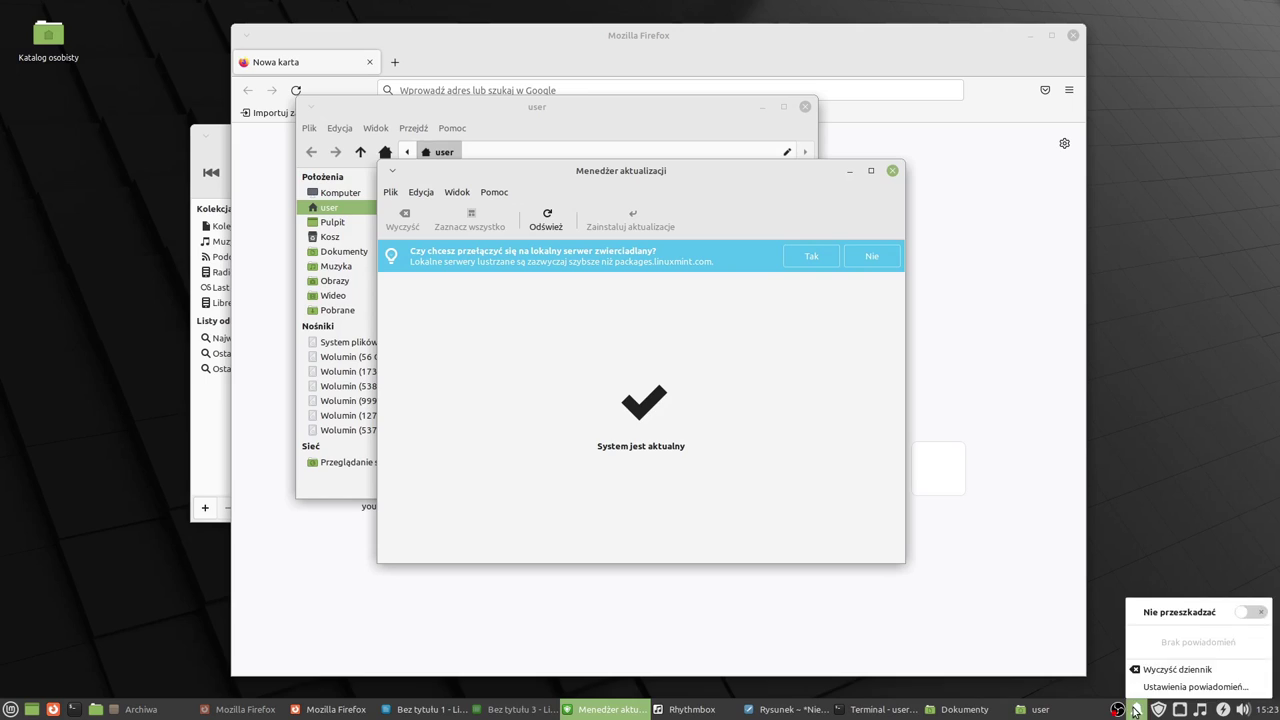
pyautogui.click(1135, 710)
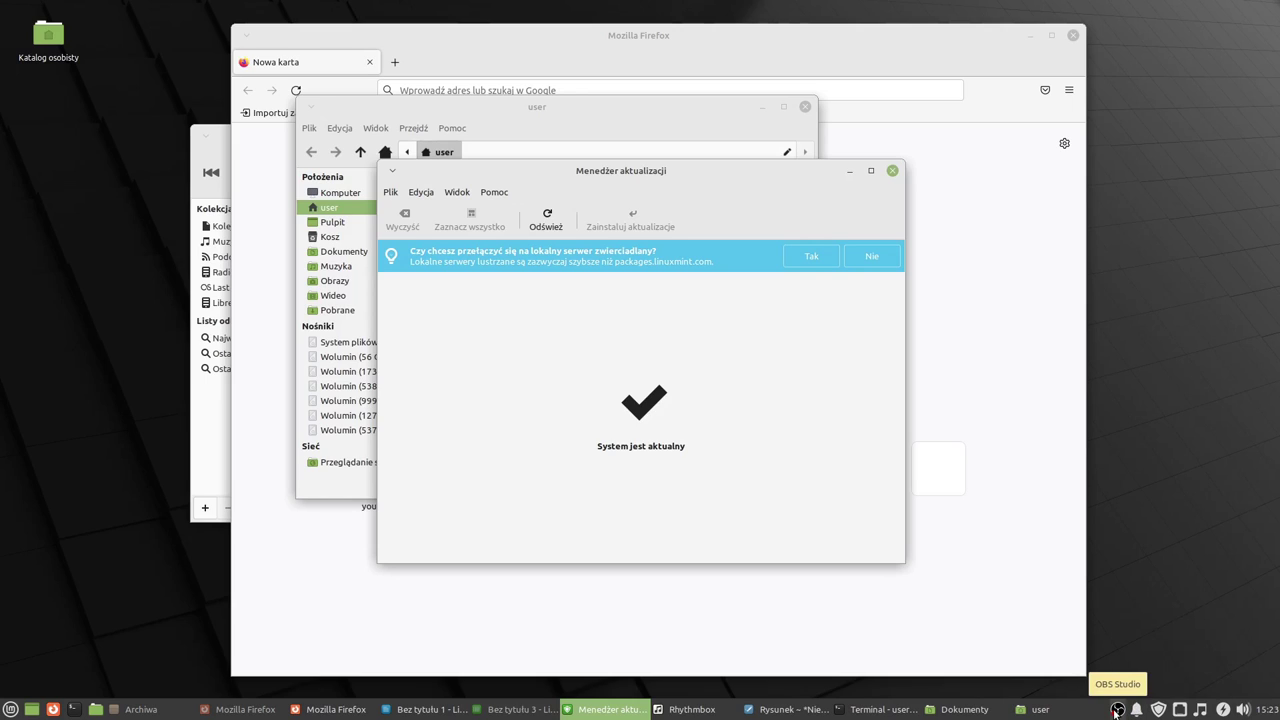
# Step: Bring up the OBS Studio window, move it higher on the desktop and hide it again
pyautogui.click(1117, 710)
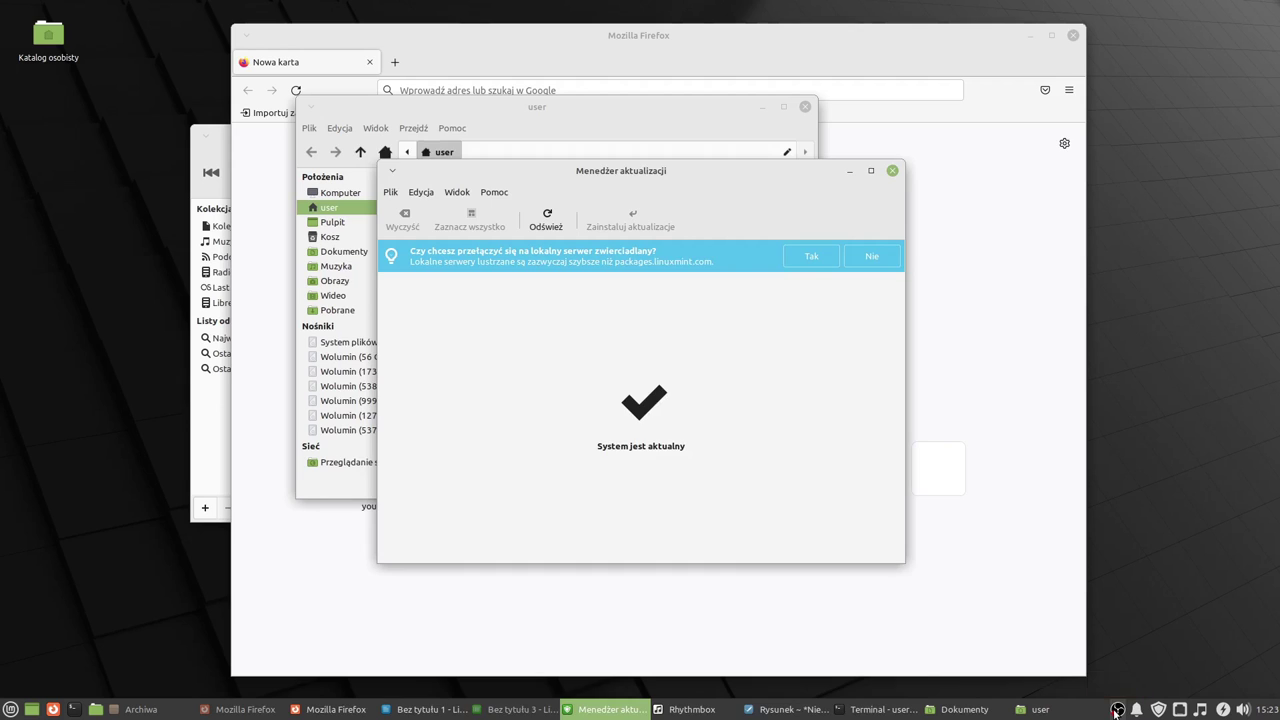
pyautogui.moveTo(835, 143); pyautogui.dragTo(745, 95)
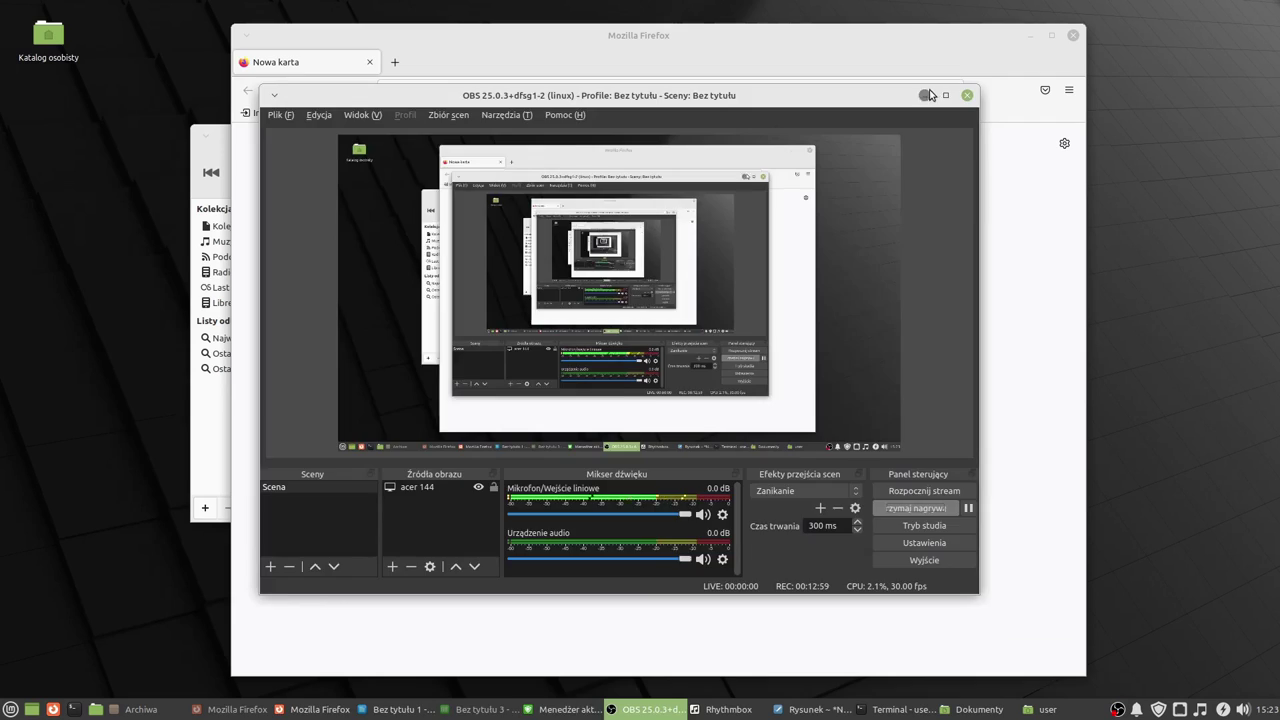
pyautogui.click(966, 96)
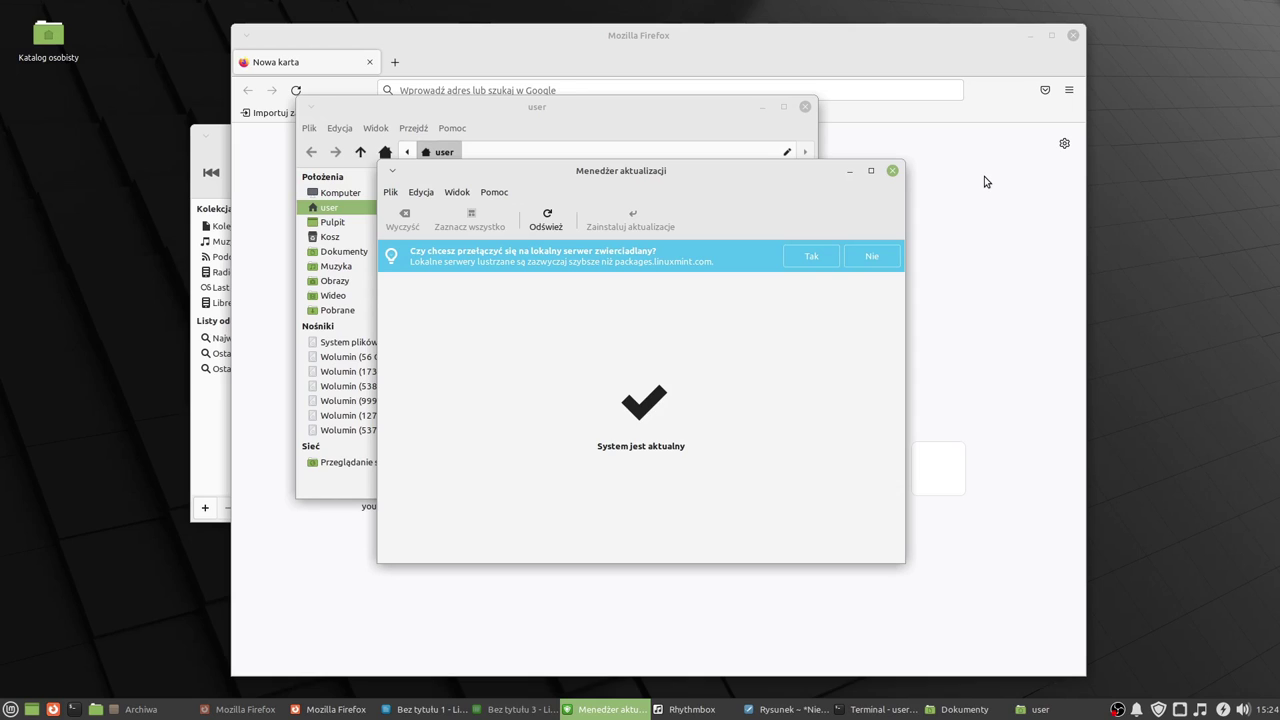
# Step: Minimize the update manager, bring the Firefox window to the front and shift it slightly up and to the left
pyautogui.click(849, 171)
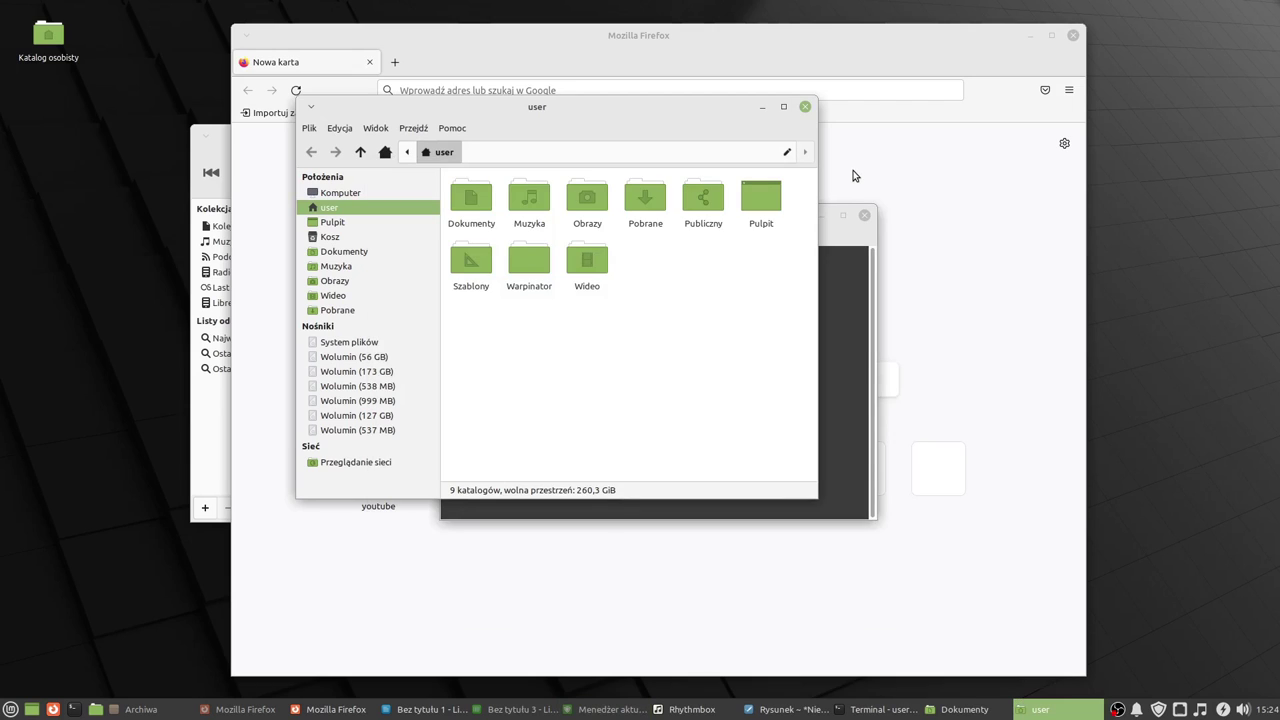
pyautogui.click(850, 176)
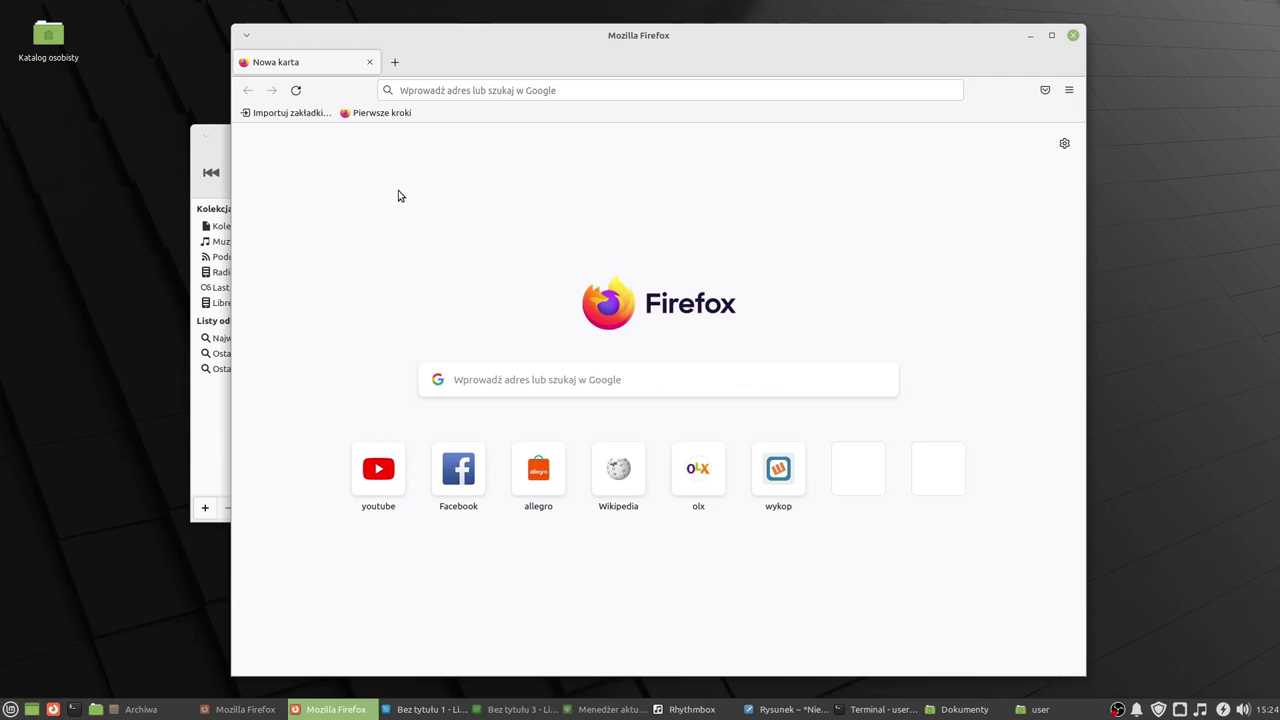
pyautogui.moveTo(714, 44); pyautogui.dragTo(675, 36)
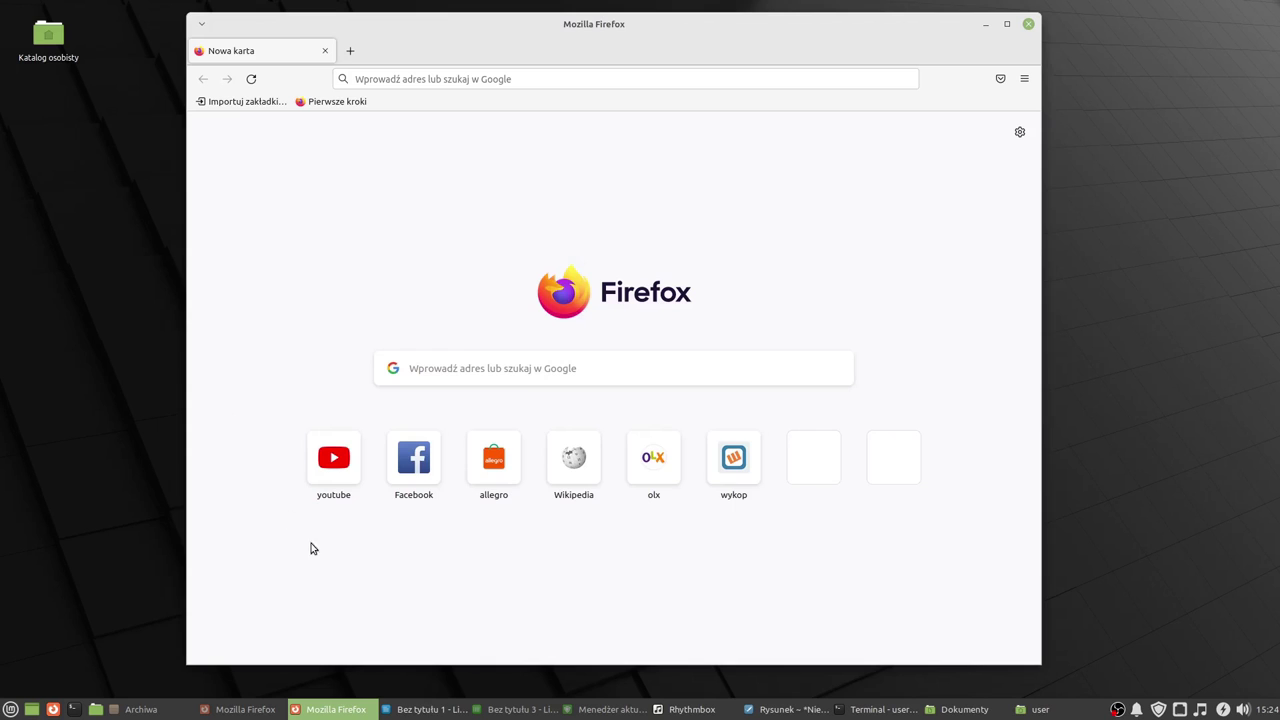
# Step: Bring the LibreOffice Writer document to the front and move its window up and to the right over Firefox
pyautogui.click(413, 709)
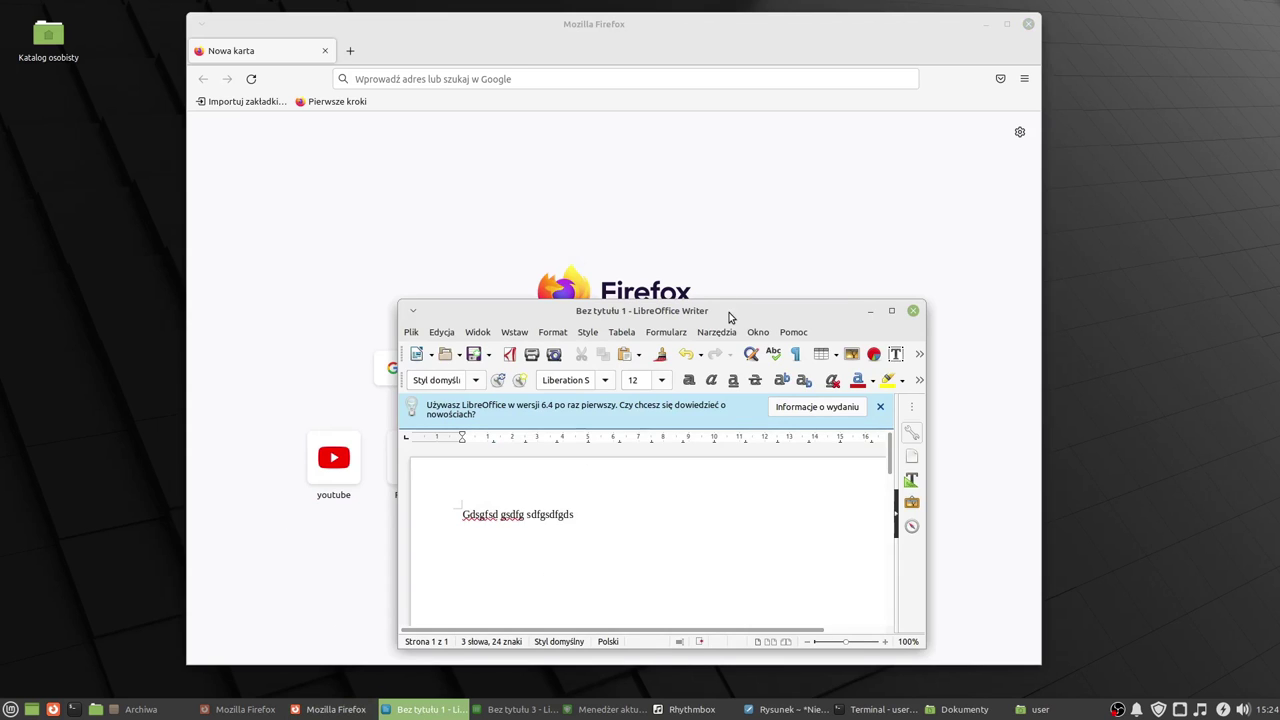
pyautogui.moveTo(726, 327); pyautogui.dragTo(875, 237)
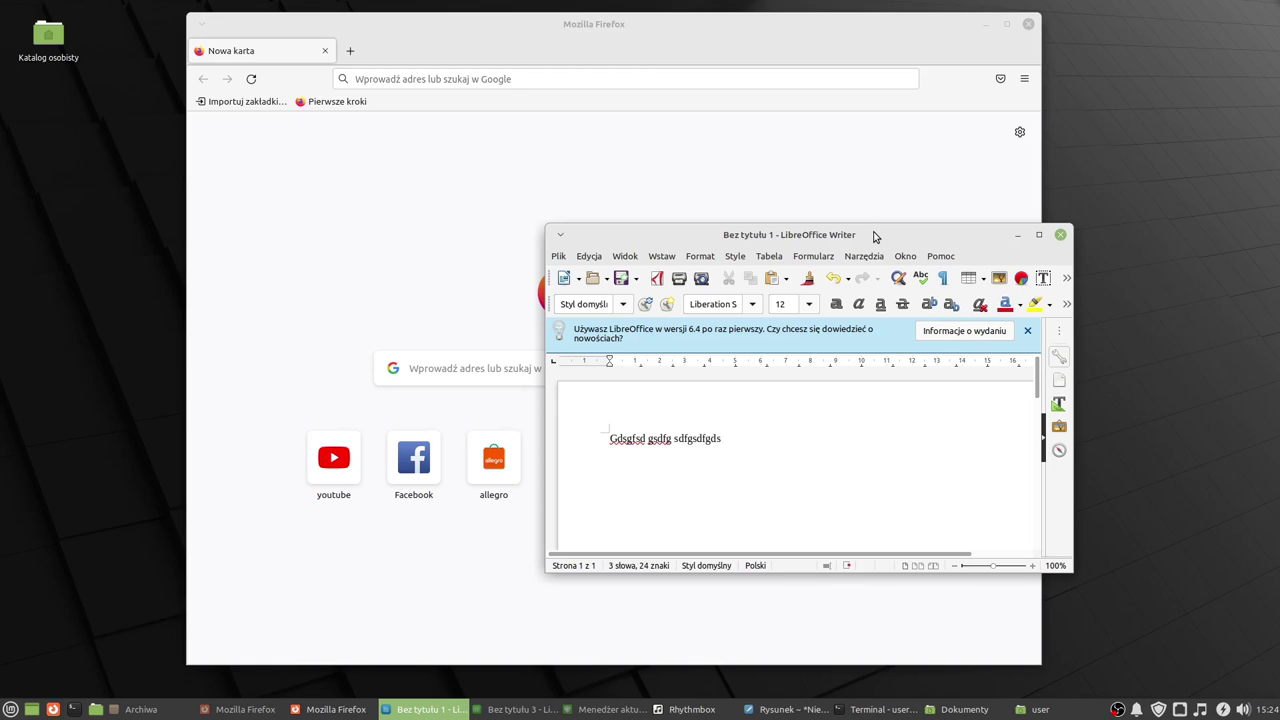
# Step: Shift the LibreOffice Writer window slightly down and to the left, and minimize it
pyautogui.moveTo(873, 235); pyautogui.dragTo(809, 254)
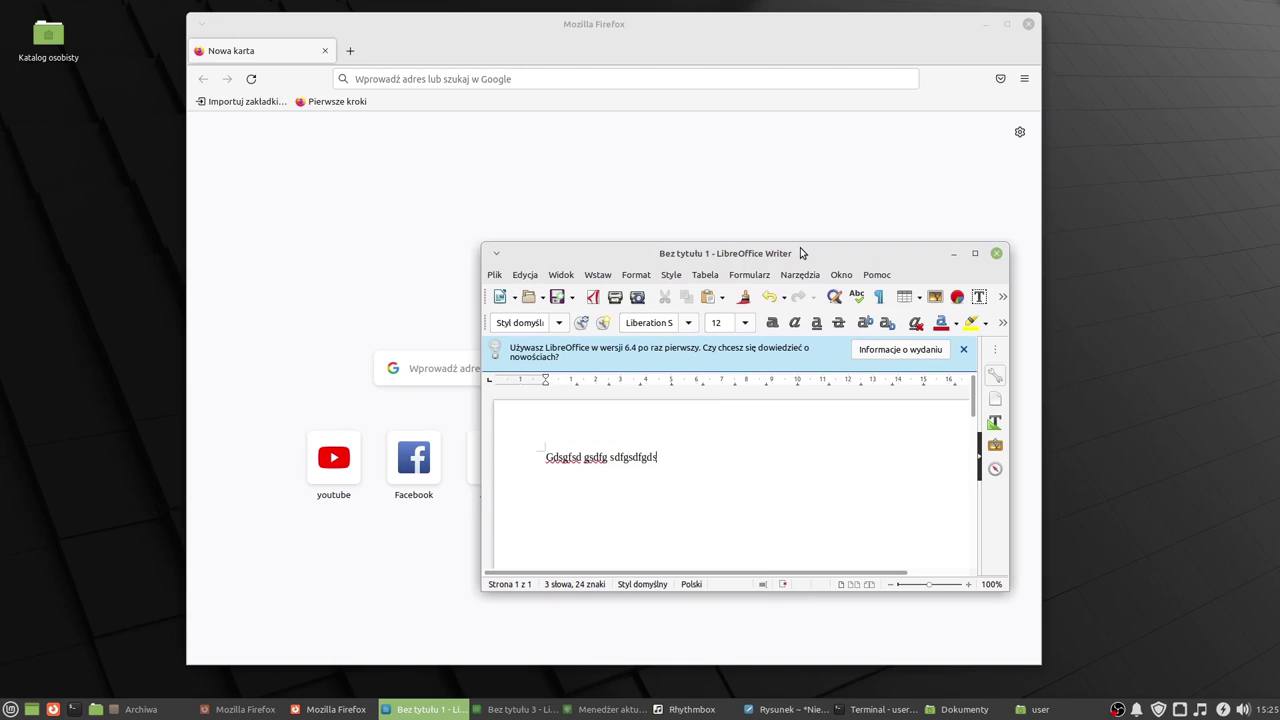
pyautogui.click(955, 253)
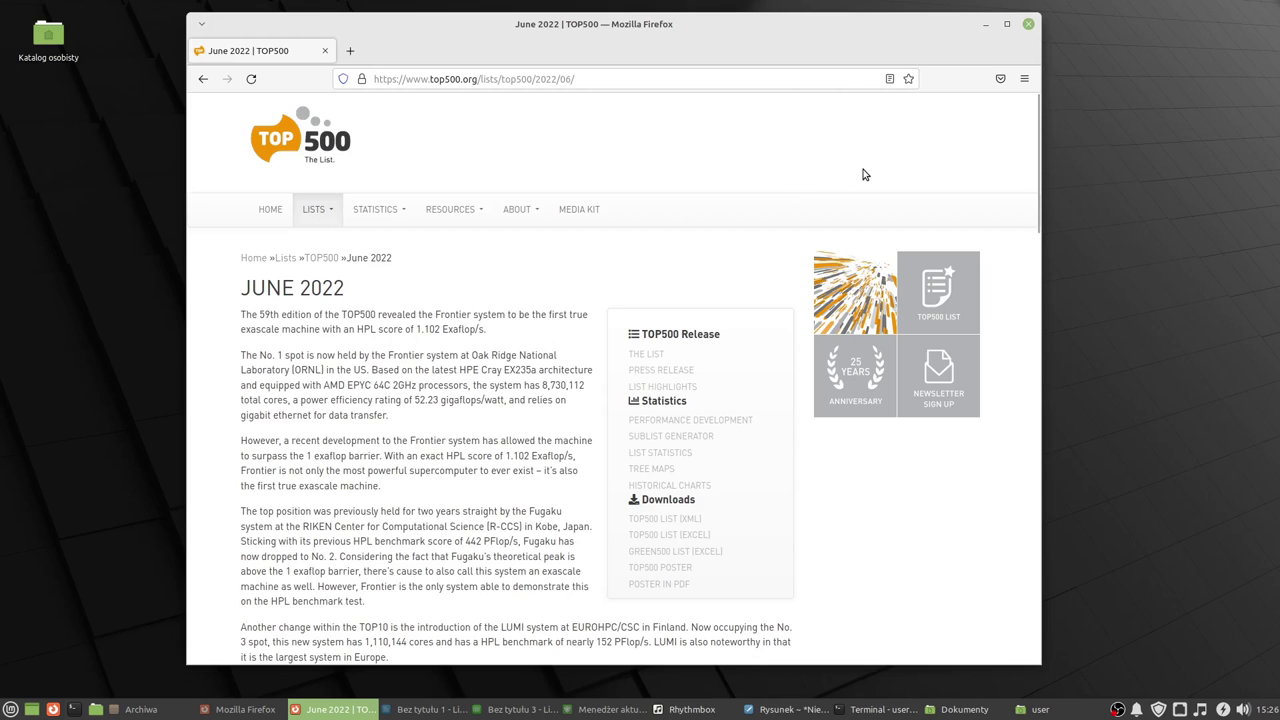
# Step: Examine the system ranking table on the TOP500 June 2022 page, including the core count of the Frontier supercomputer
pyautogui.scroll(-8, 865, 175)
pyautogui.scroll(-7, 865, 177)
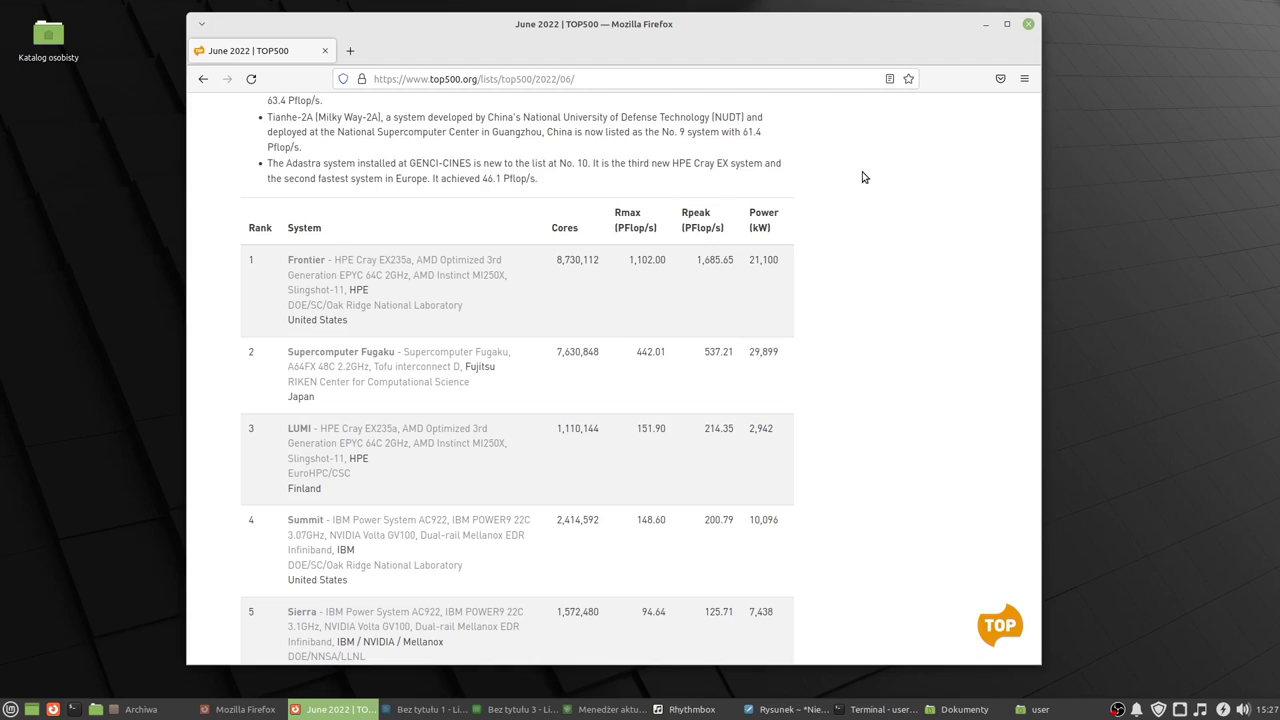
pyautogui.moveTo(557, 259); pyautogui.dragTo(620, 260)
pyautogui.click(410, 242)
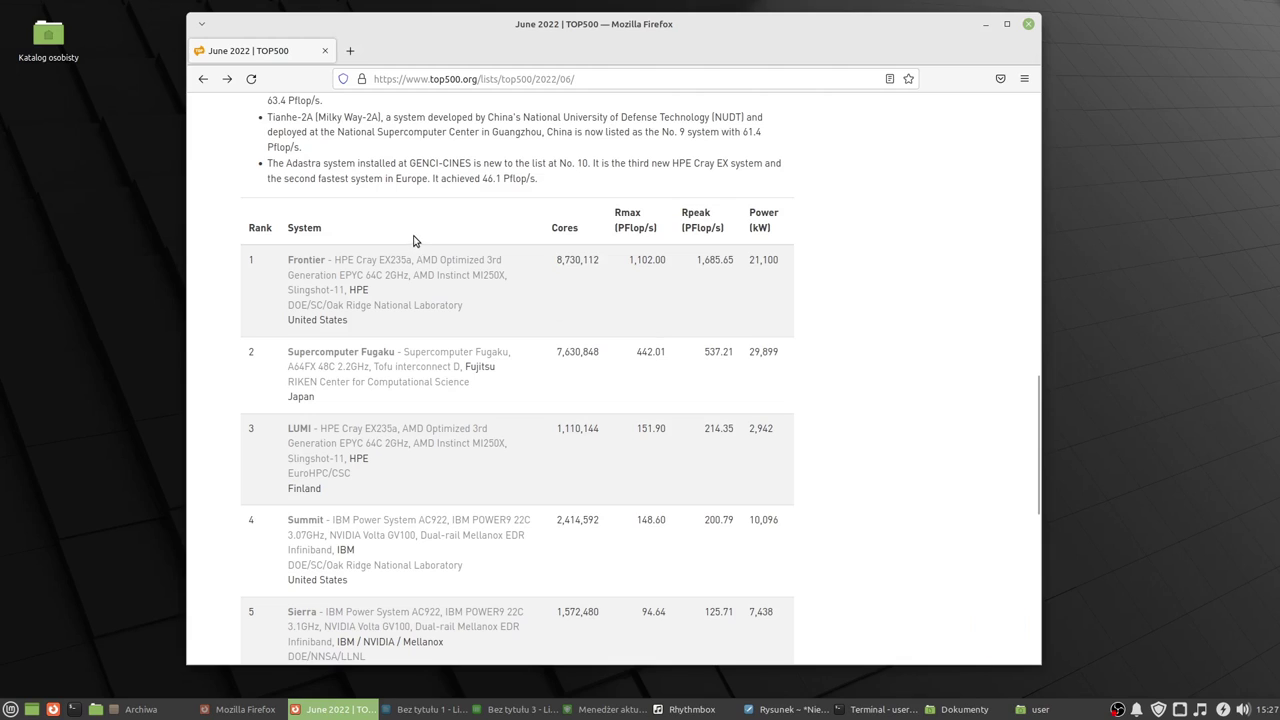
# Step: Open the Supercomputer Fugaku entry and examine its specifications, highlighting the operating system it runs
pyautogui.click(433, 369)
pyautogui.scroll(-3, 434, 371)
pyautogui.scroll(-5, 434, 371)
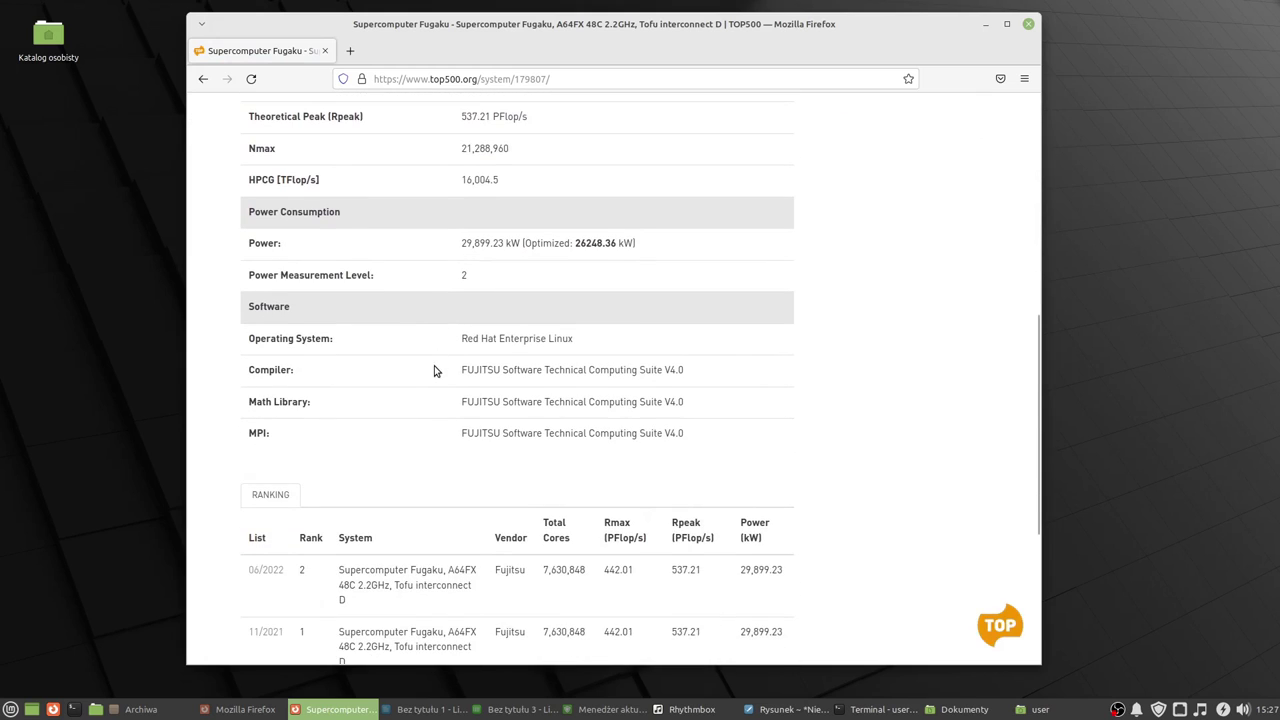
pyautogui.moveTo(463, 338); pyautogui.dragTo(578, 344)
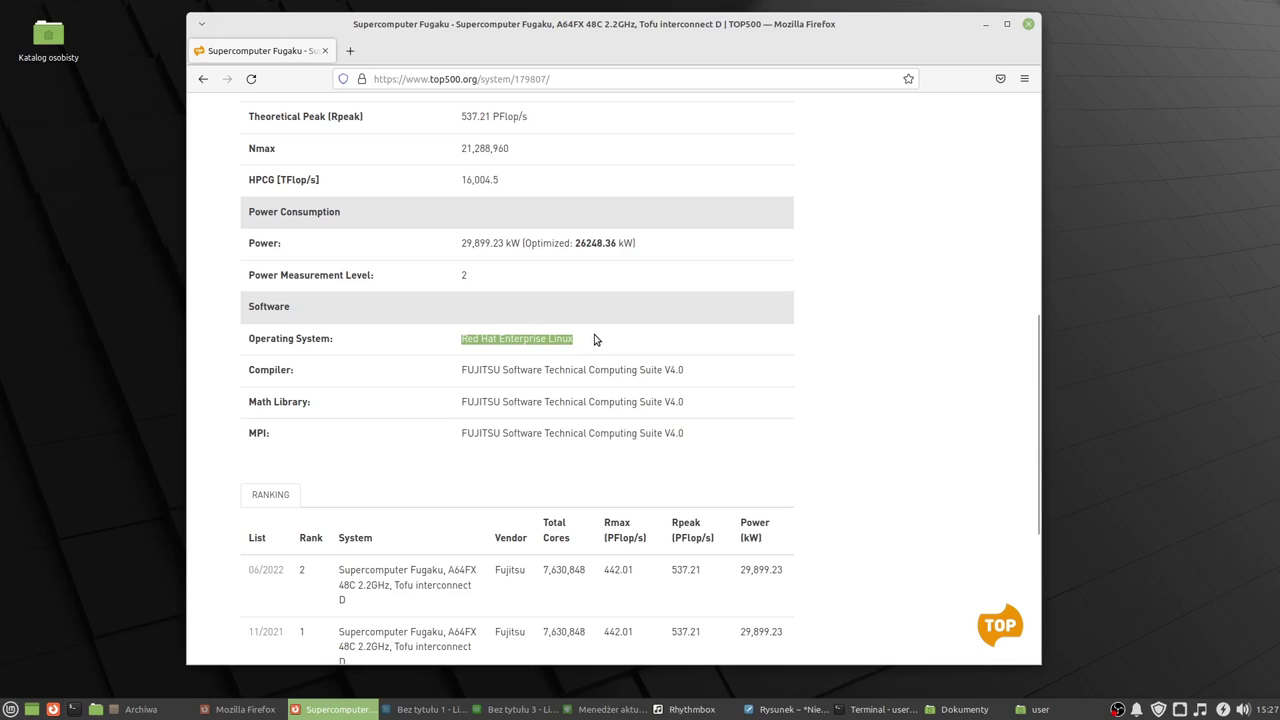
pyautogui.click(594, 336)
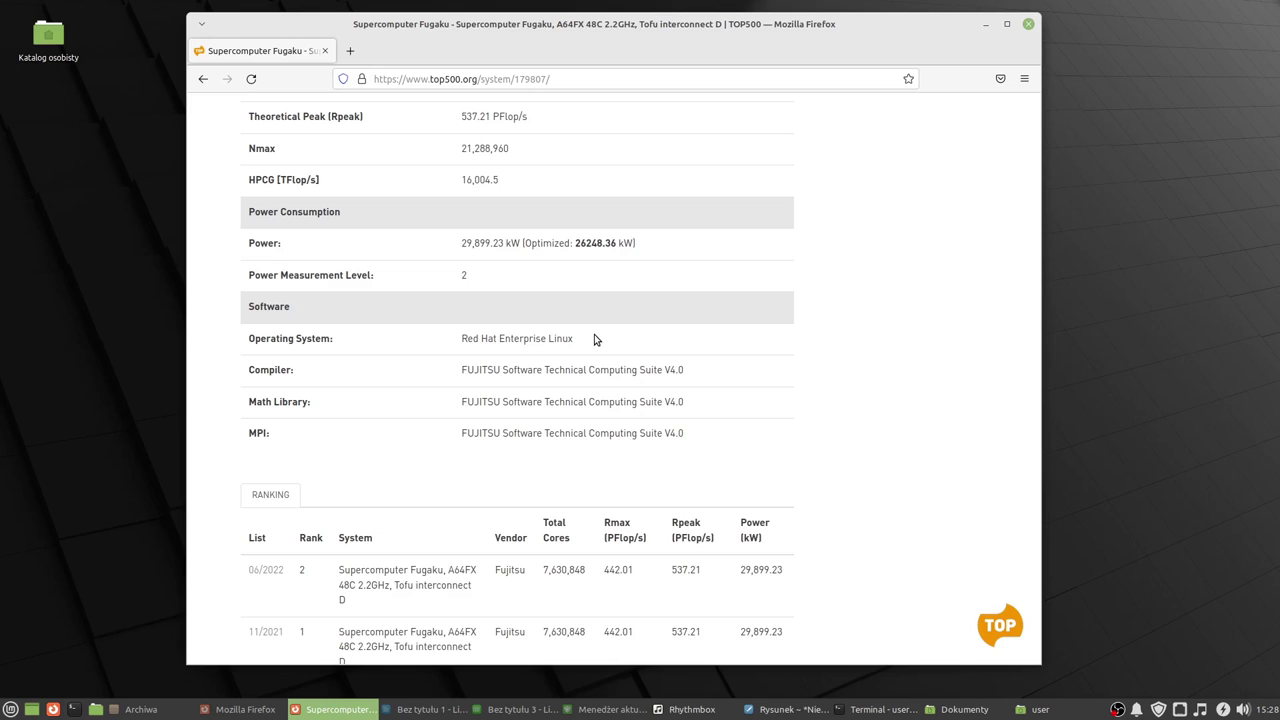
pyautogui.scroll(4, 594, 338)
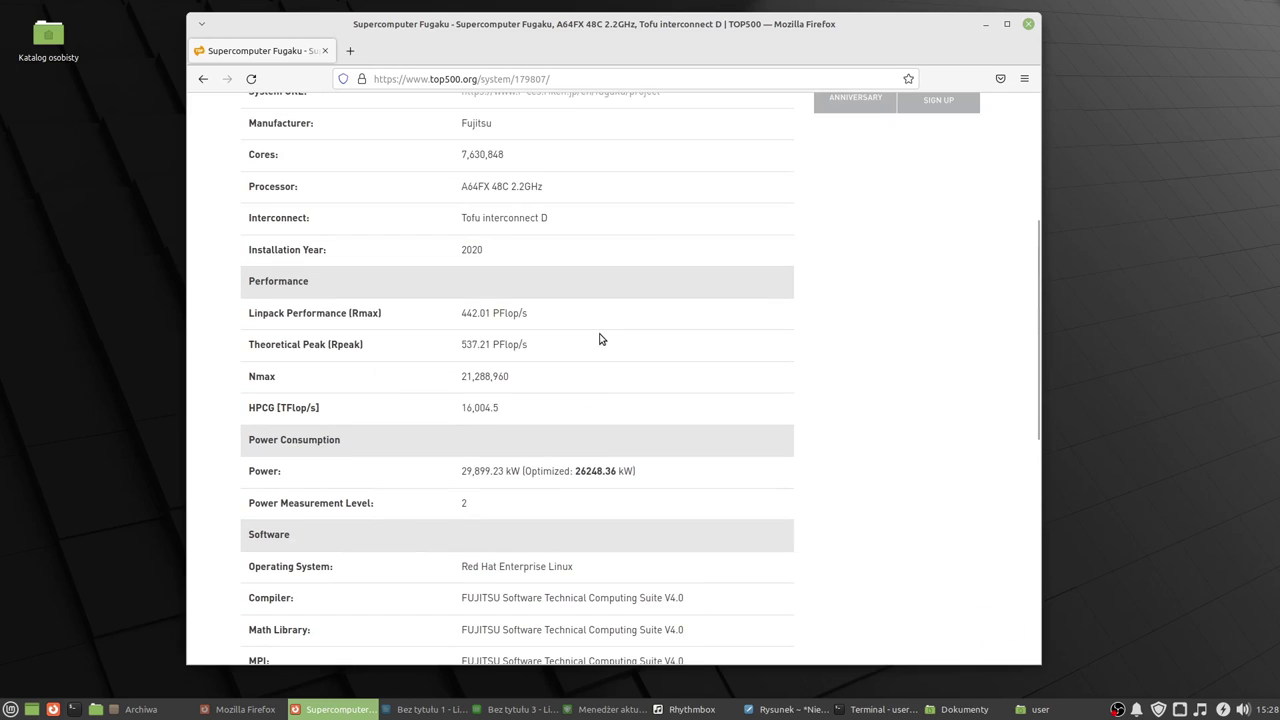
pyautogui.scroll(4, 600, 340)
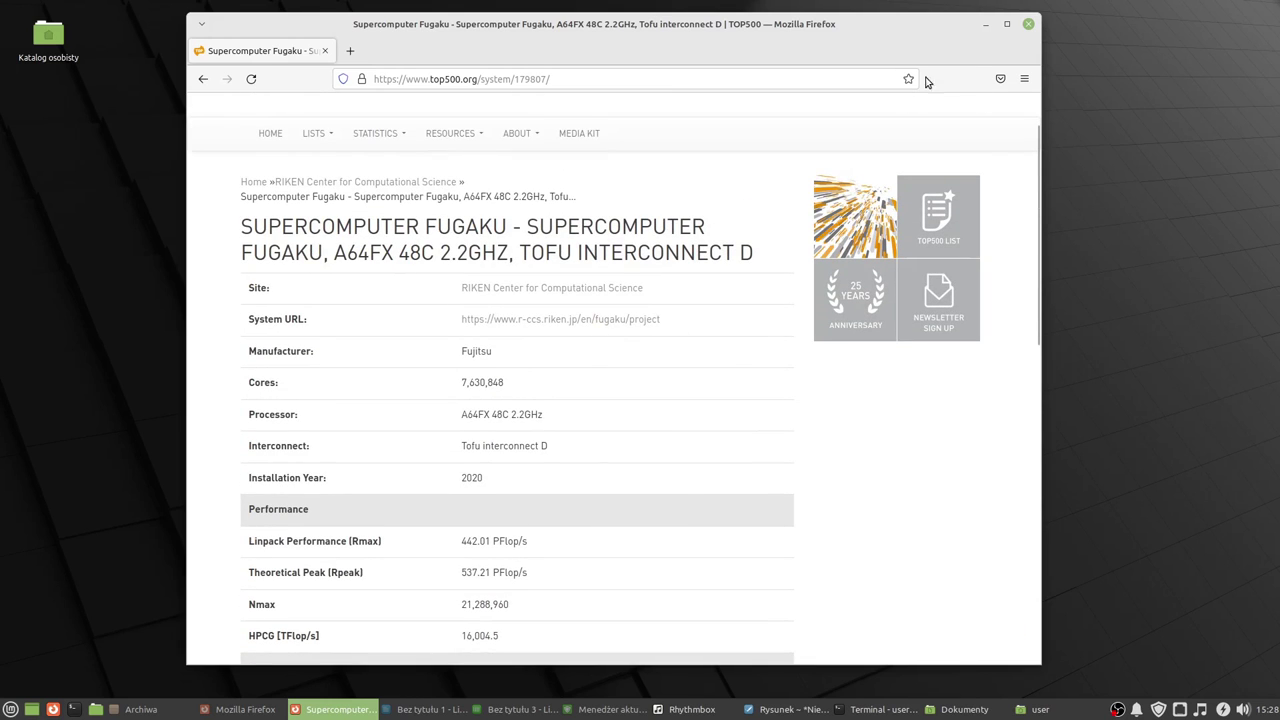
# Step: Minimize Firefox and spread out the user folder, Terminal and Rhythmbox windows on the desktop
pyautogui.click(985, 23)
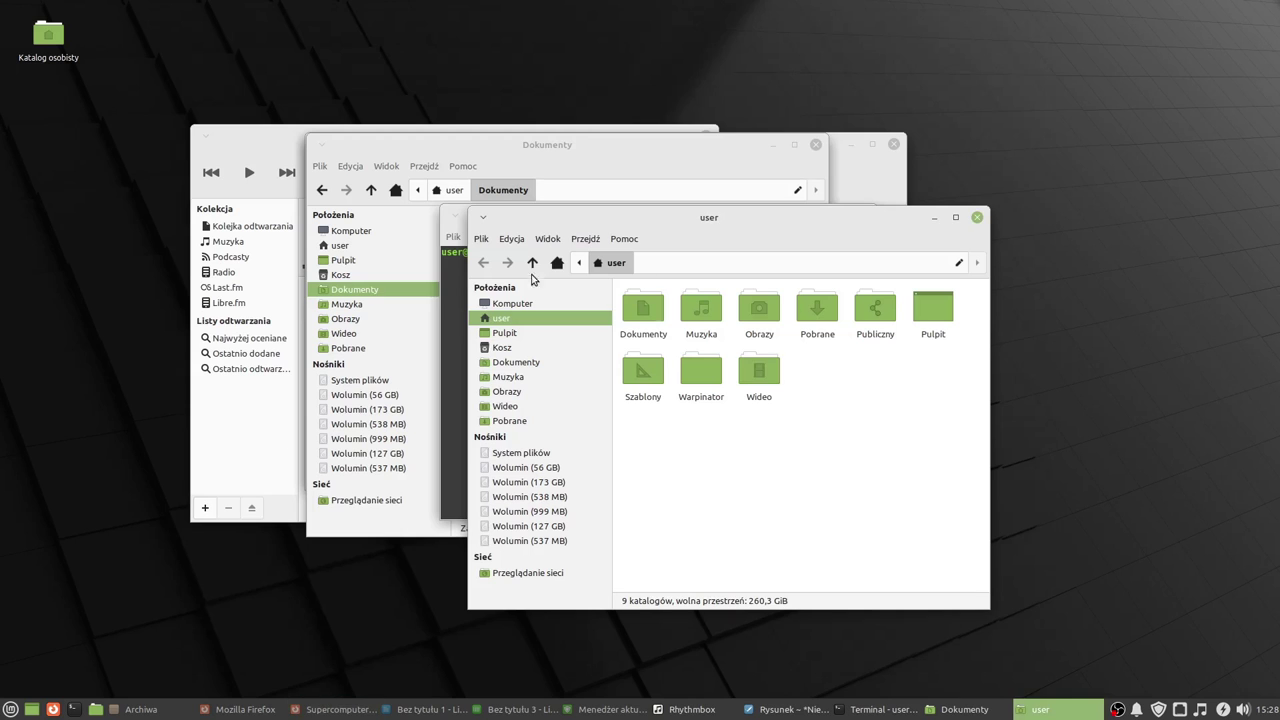
pyautogui.moveTo(723, 220); pyautogui.dragTo(643, 296)
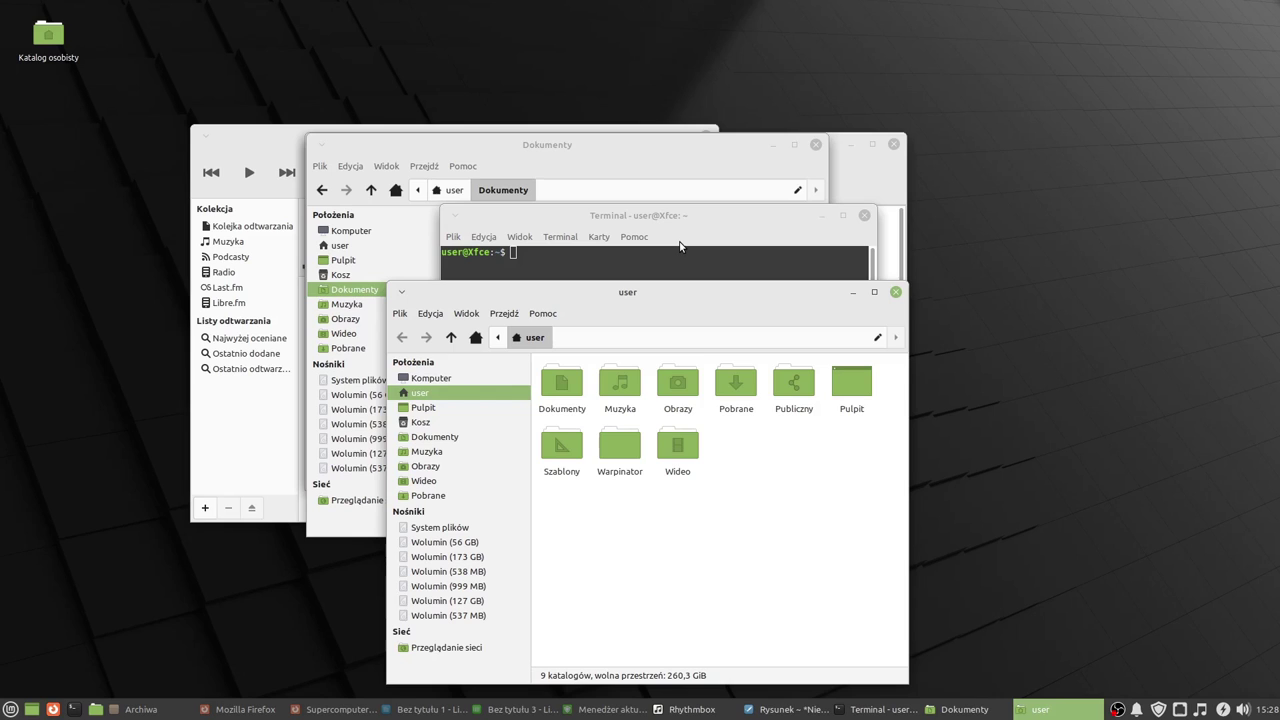
pyautogui.moveTo(714, 220); pyautogui.dragTo(714, 143)
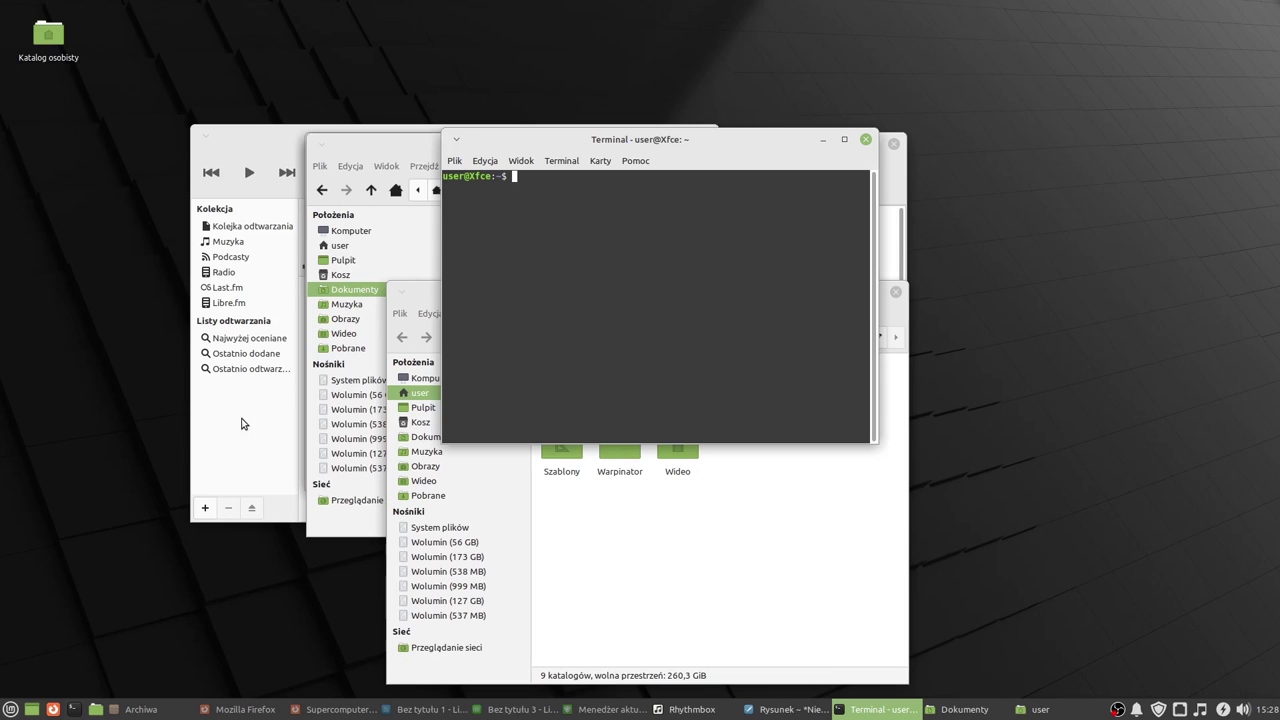
pyautogui.moveTo(274, 140); pyautogui.dragTo(255, 135)
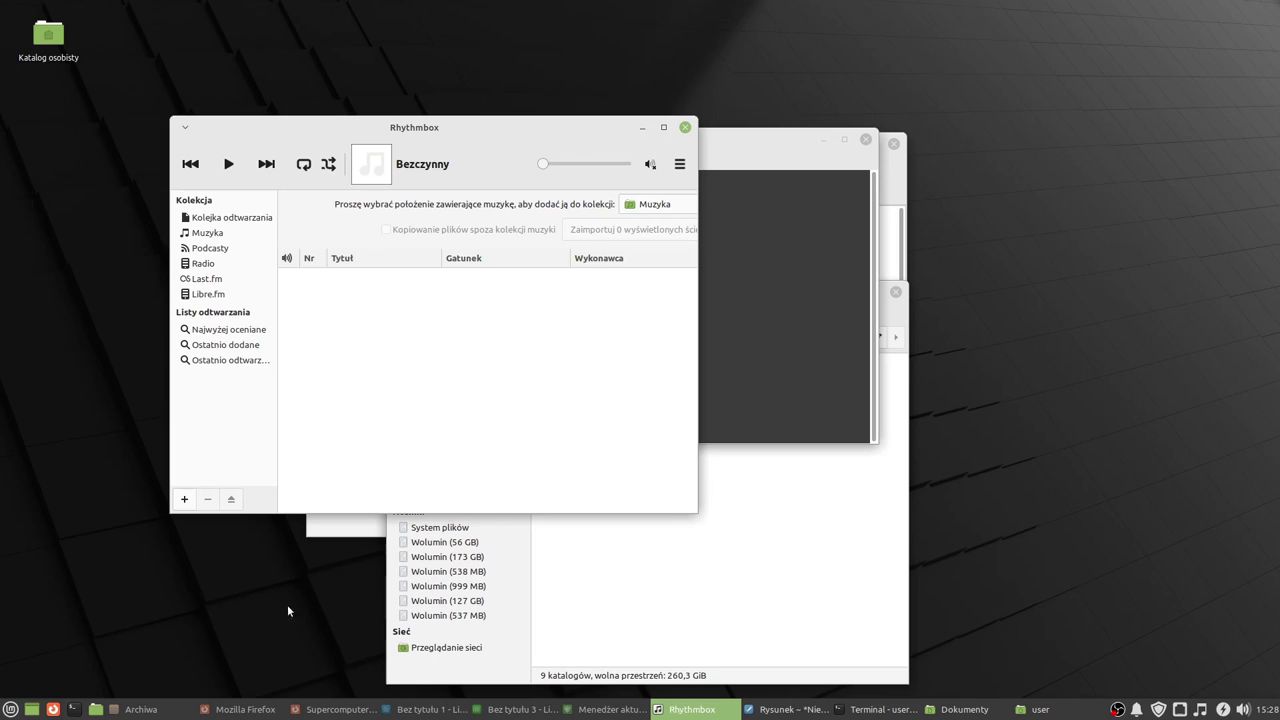
# Step: Bring the other Firefox window, with the empty new tab, to the front and move it slightly down and to the left
pyautogui.click(234, 711)
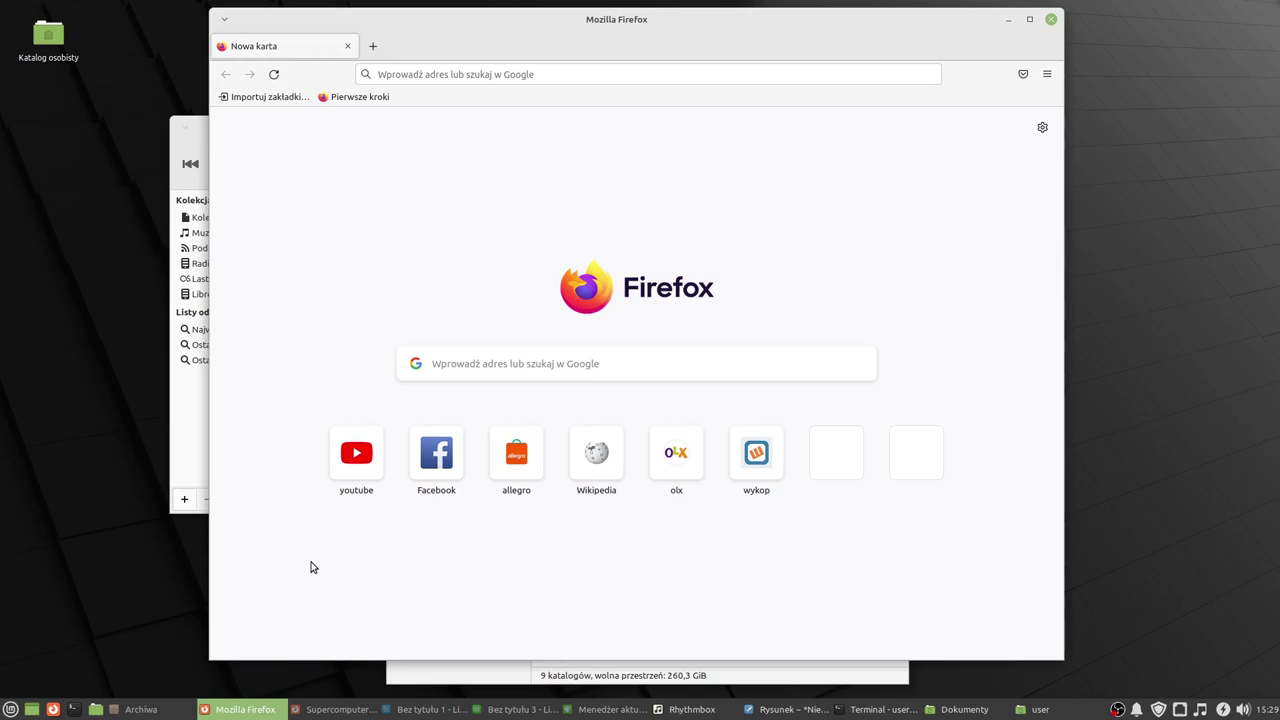
pyautogui.moveTo(721, 42); pyautogui.dragTo(683, 56)
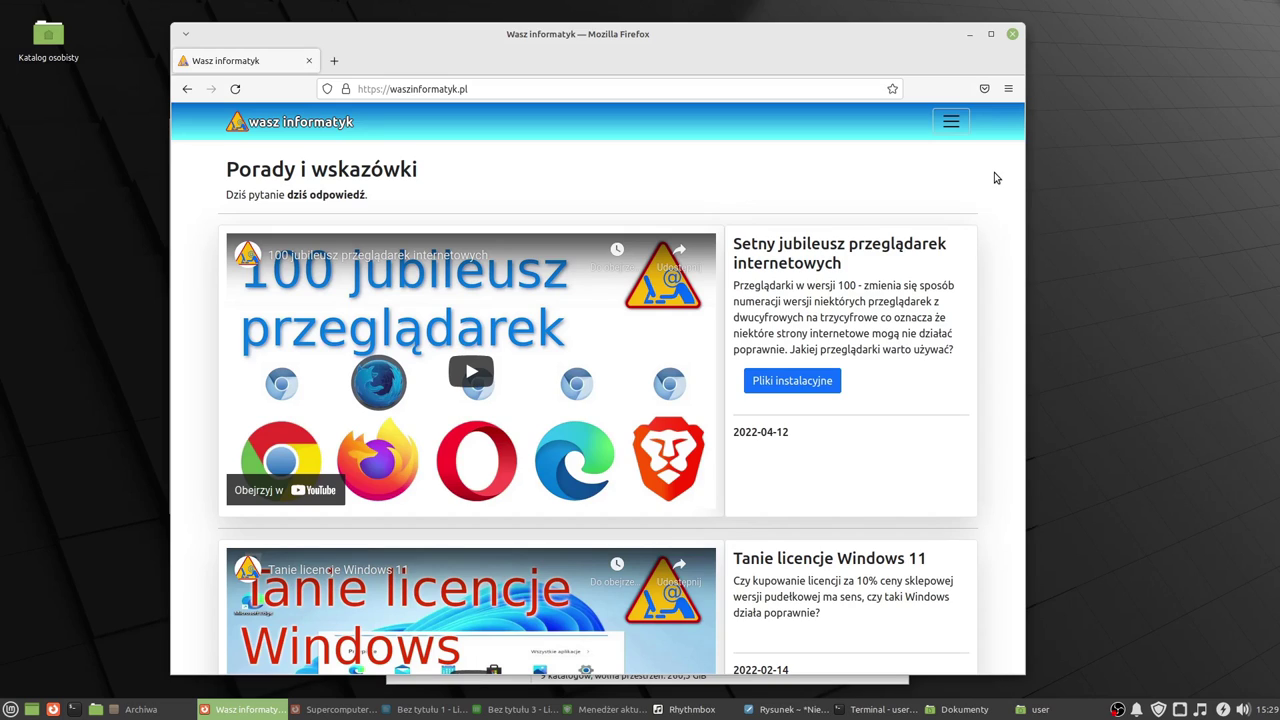
# Step: Look through the tips on waszinformatyk.pl and view the list of torrent search engines from the Wyszukiwarki torrent 2021 entry
pyautogui.scroll(-1, 994, 178)
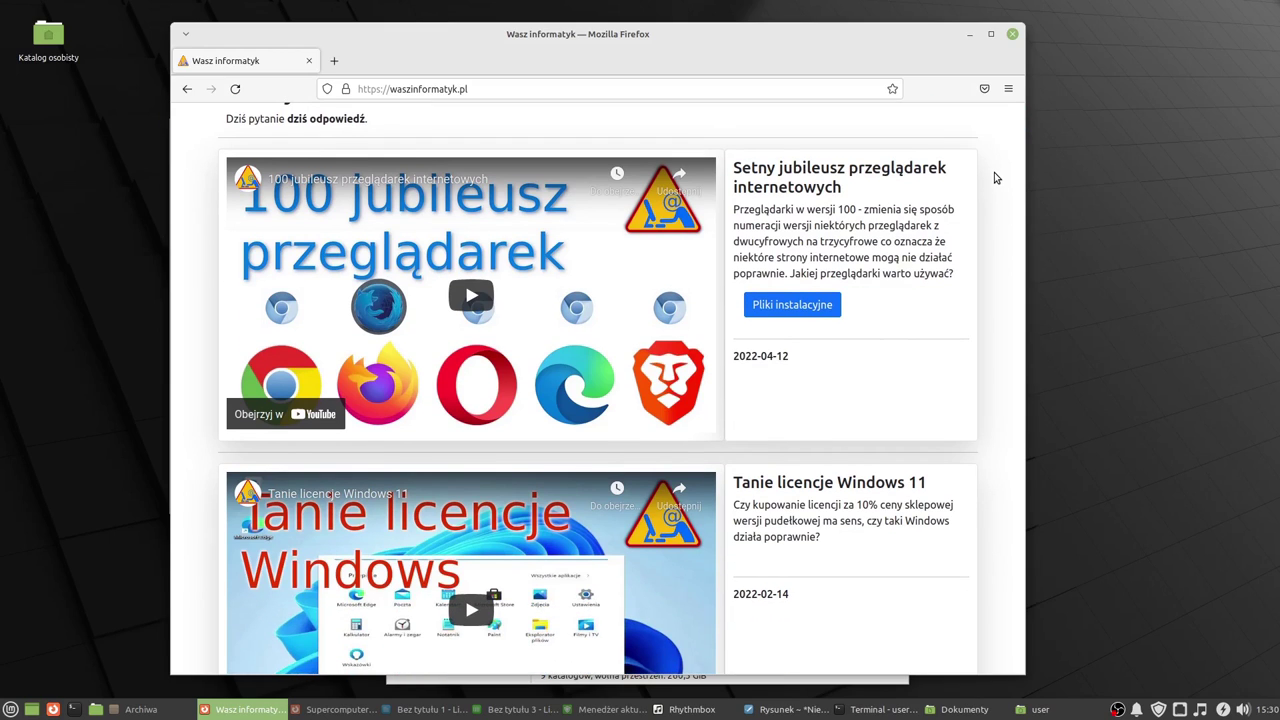
pyautogui.scroll(-5, 994, 178)
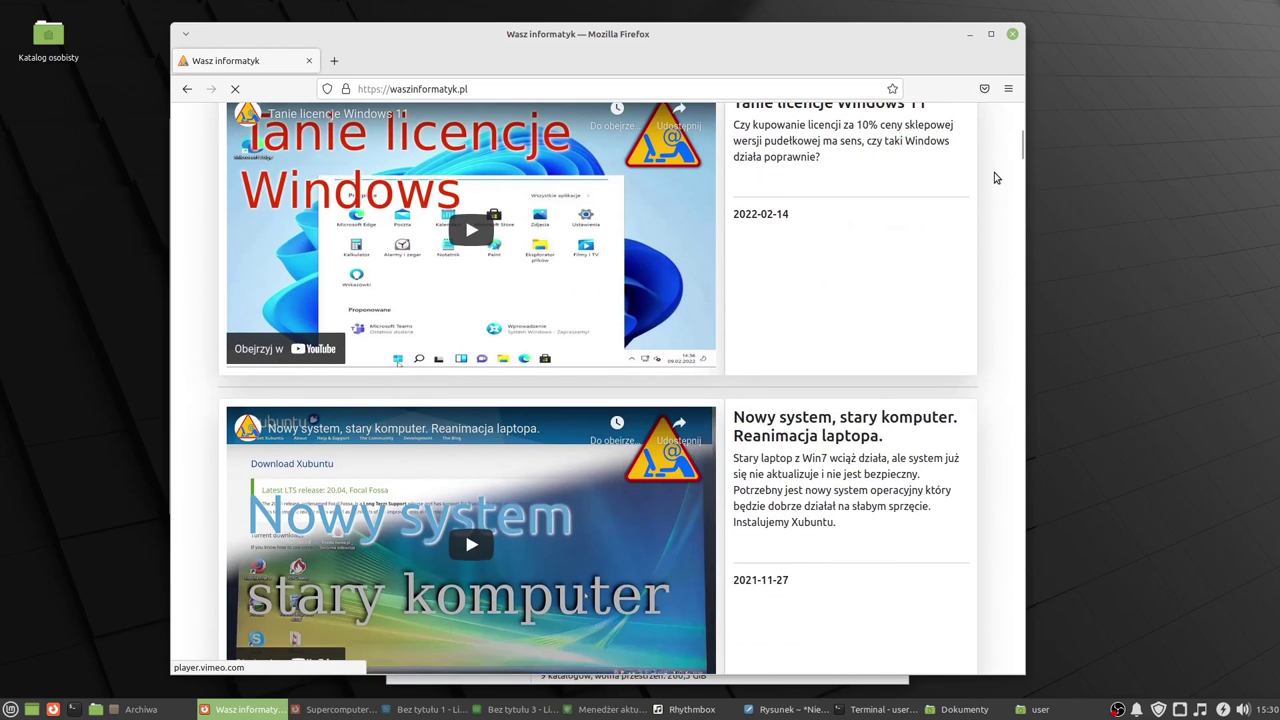
pyautogui.scroll(-4, 994, 173)
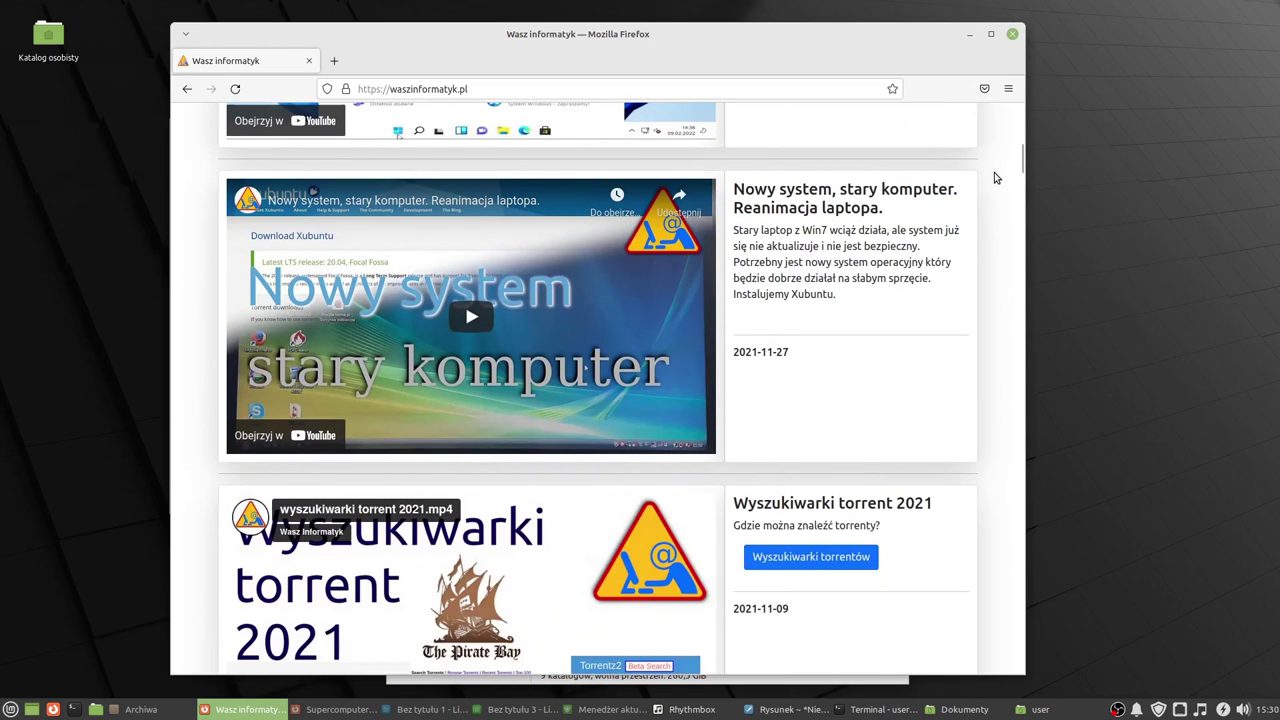
pyautogui.scroll(-1, 994, 177)
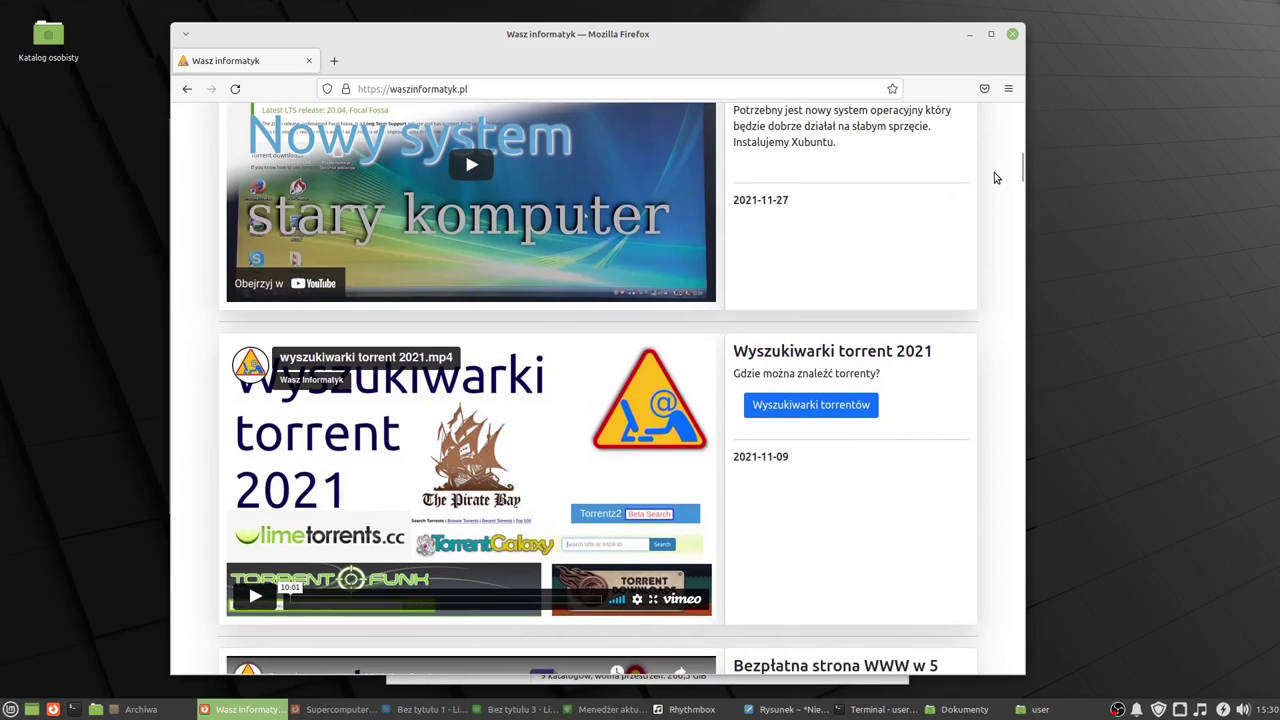
pyautogui.scroll(-1, 994, 177)
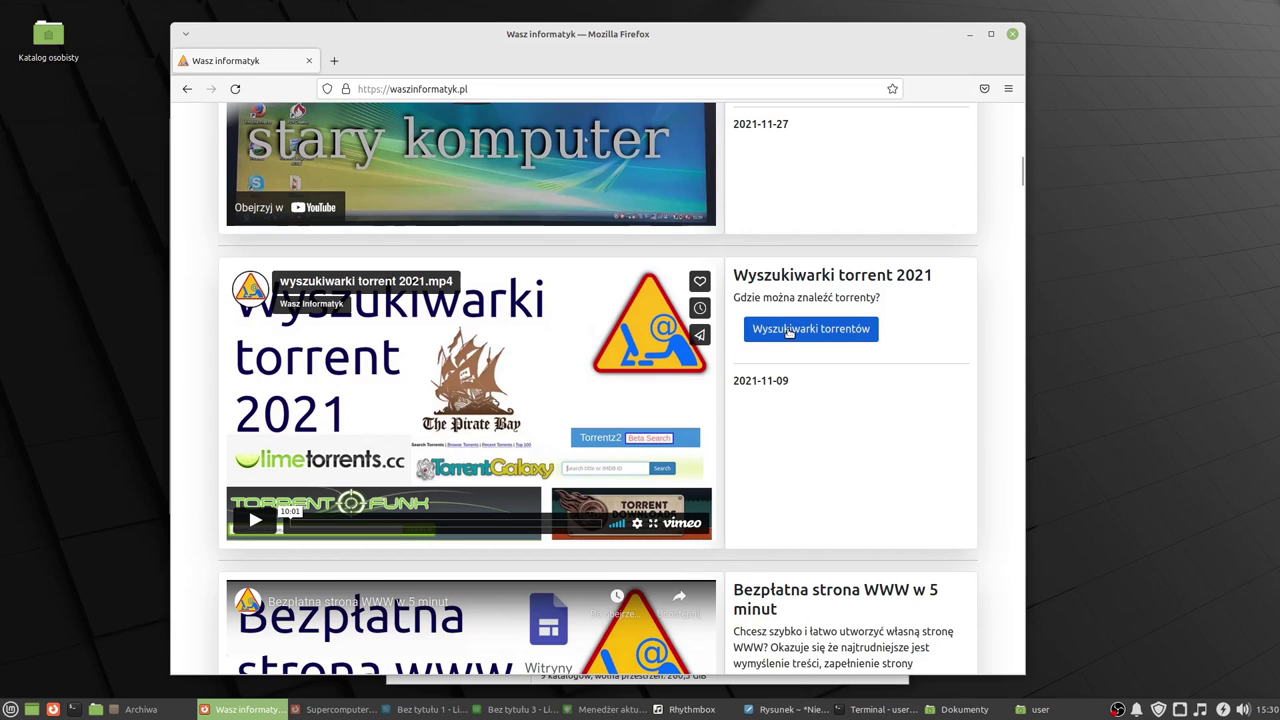
pyautogui.click(788, 333)
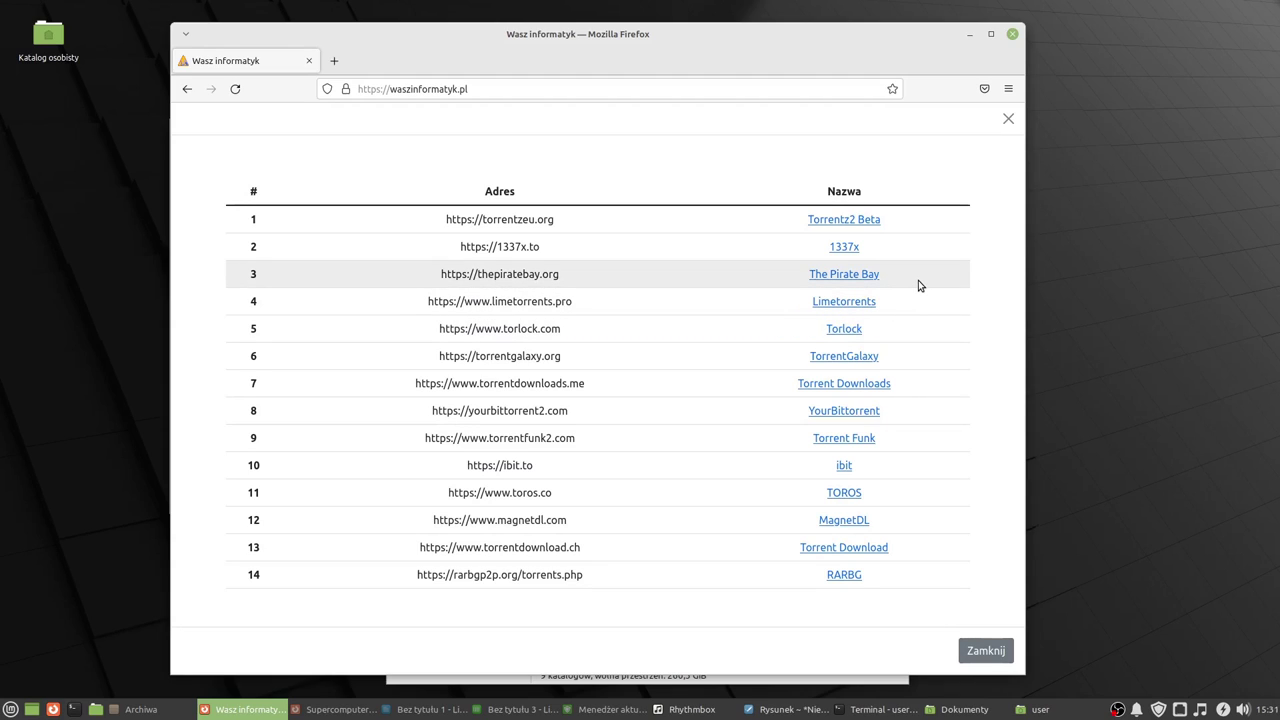
pyautogui.click(1008, 118)
# Step: Close the Firefox window with waszinformatyk.pl and the user and Dokumenty folder windows
pyautogui.hotkey('ctrl', 'w')
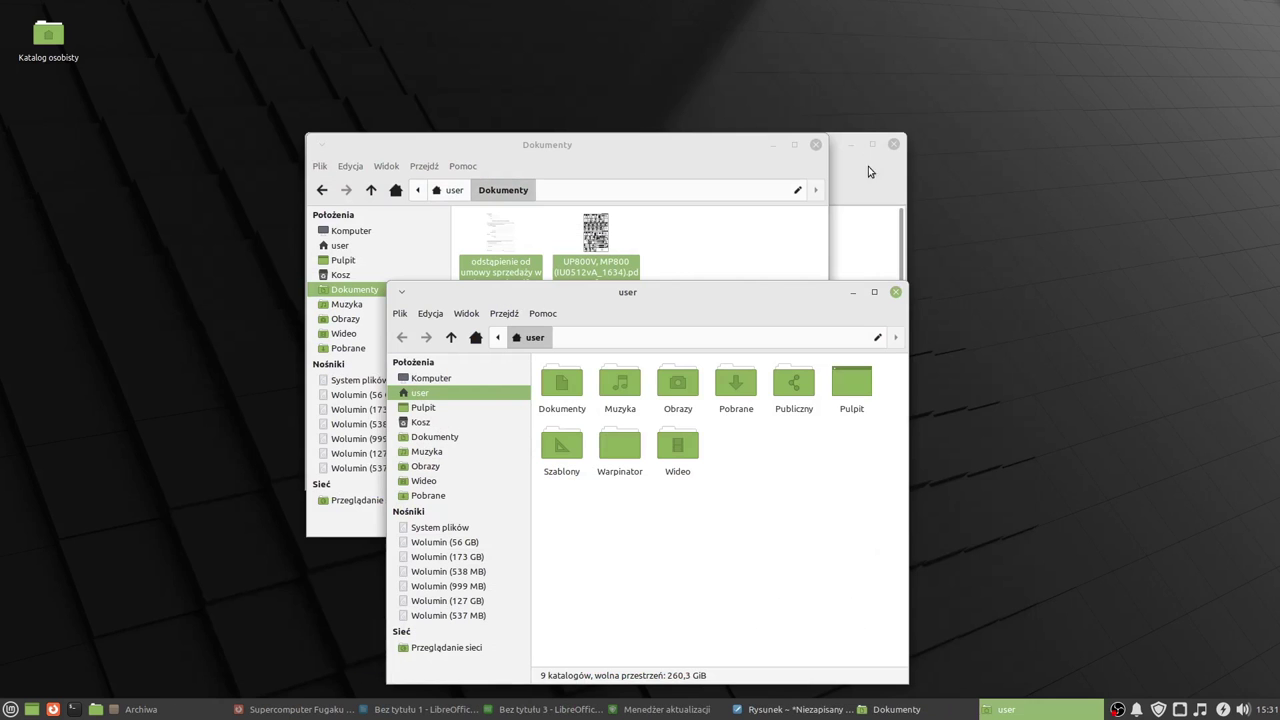
pyautogui.click(895, 291)
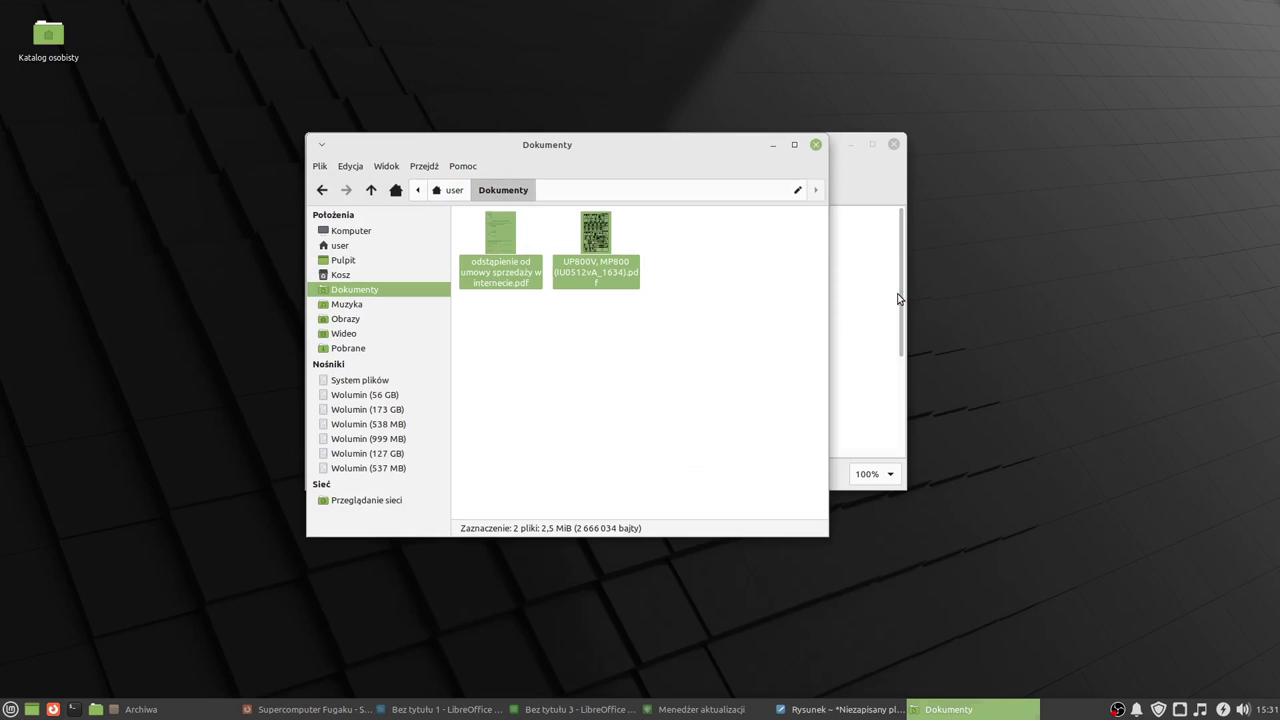
pyautogui.click(816, 146)
# Step: Close the Rysunek drawing without saving it and close the Firefox window showing the Fugaku page
pyautogui.click(894, 144)
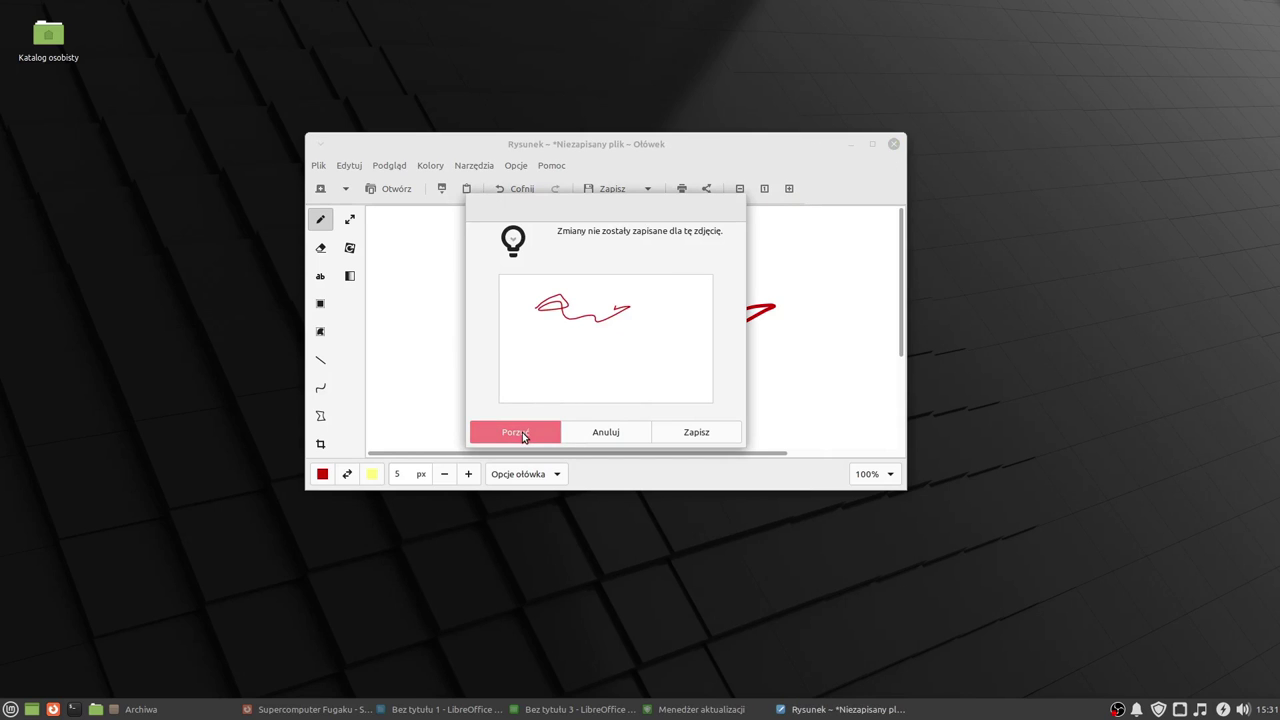
pyautogui.click(516, 432)
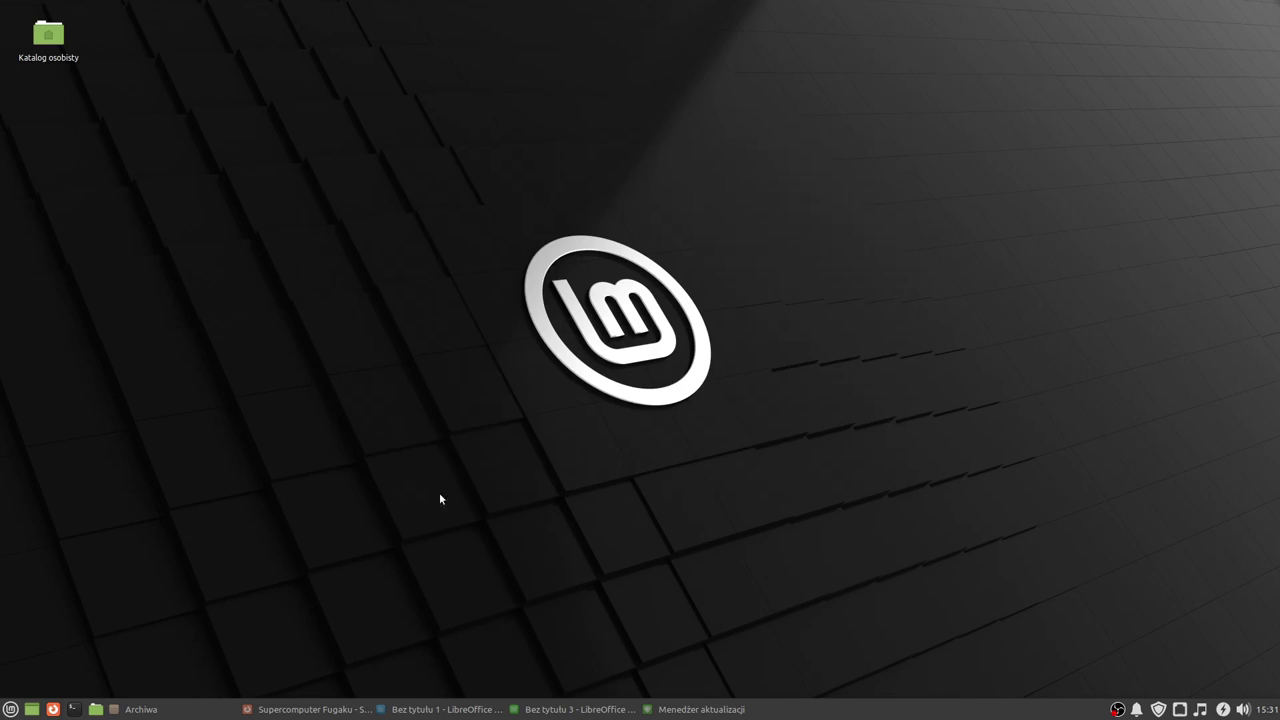
pyautogui.click(308, 709)
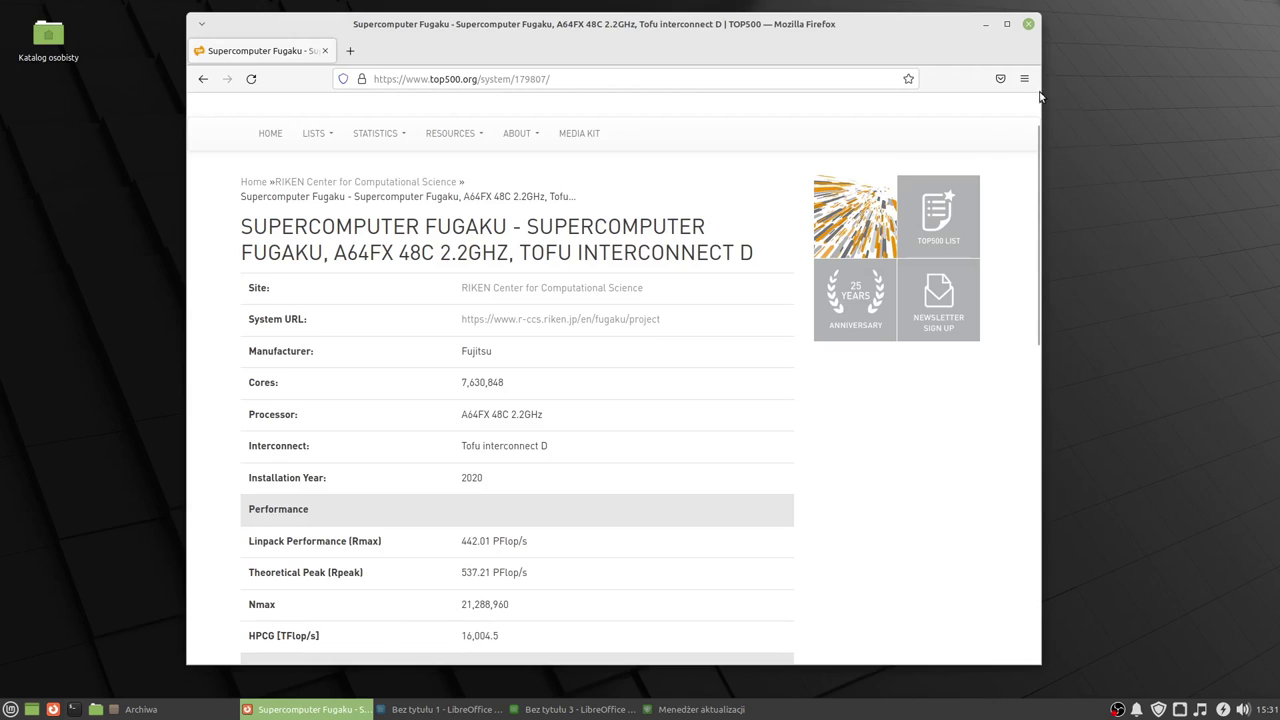
pyautogui.click(1029, 24)
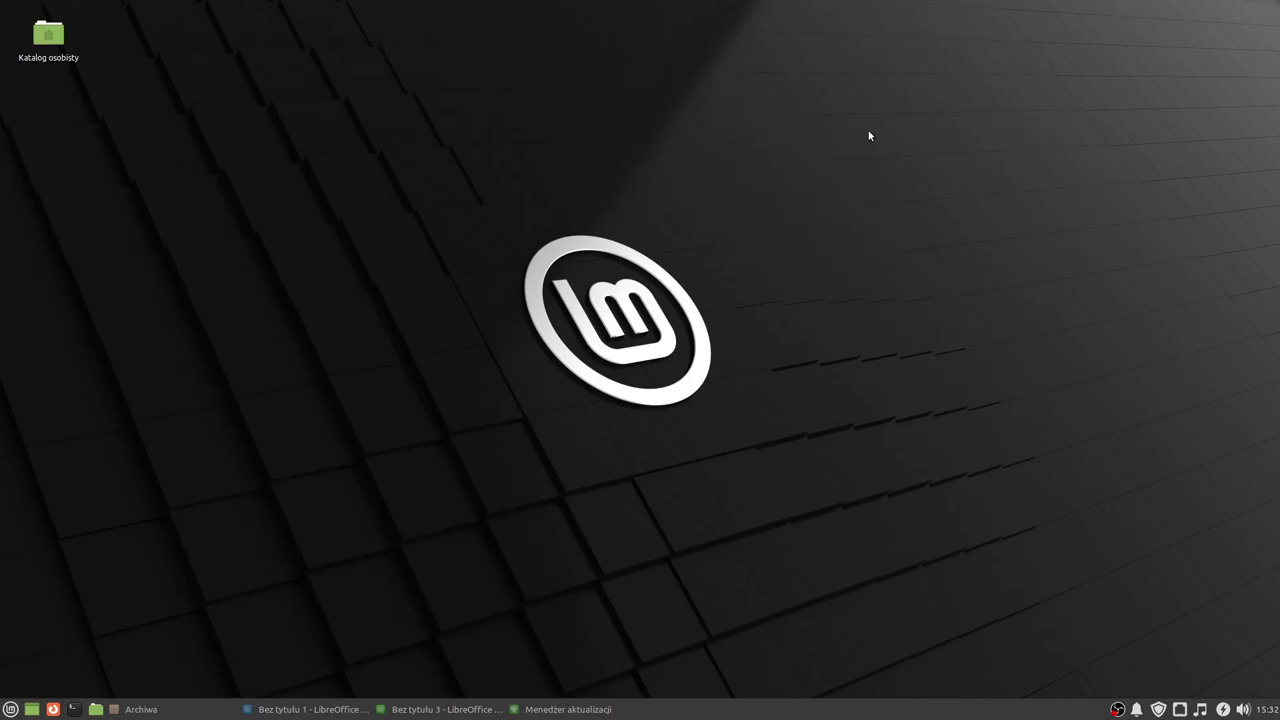
# Step: Bring up the Bez tytułu 1 Writer document, move its window up and to the left, and close it
pyautogui.click(308, 709)
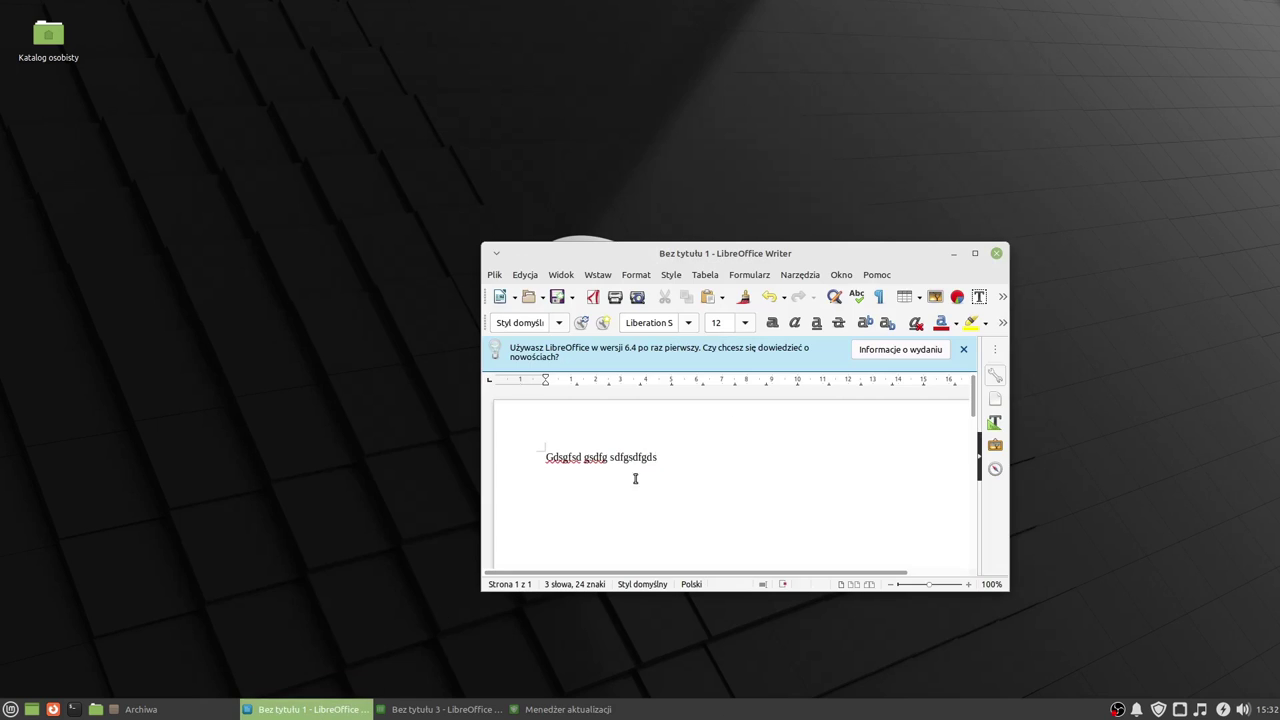
pyautogui.moveTo(897, 264); pyautogui.dragTo(849, 246)
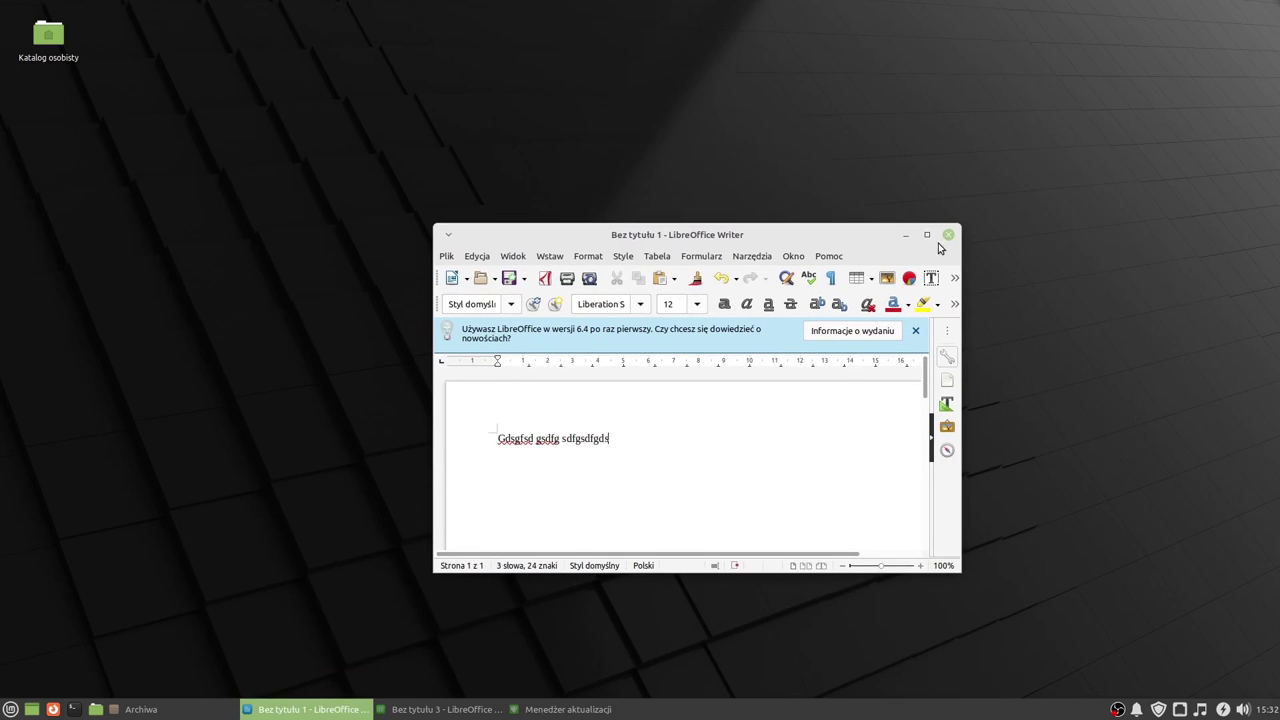
pyautogui.click(948, 236)
pyautogui.click(526, 446)
# Step: Open the session-ending options and end the Linux Mint session
pyautogui.click(9, 709)
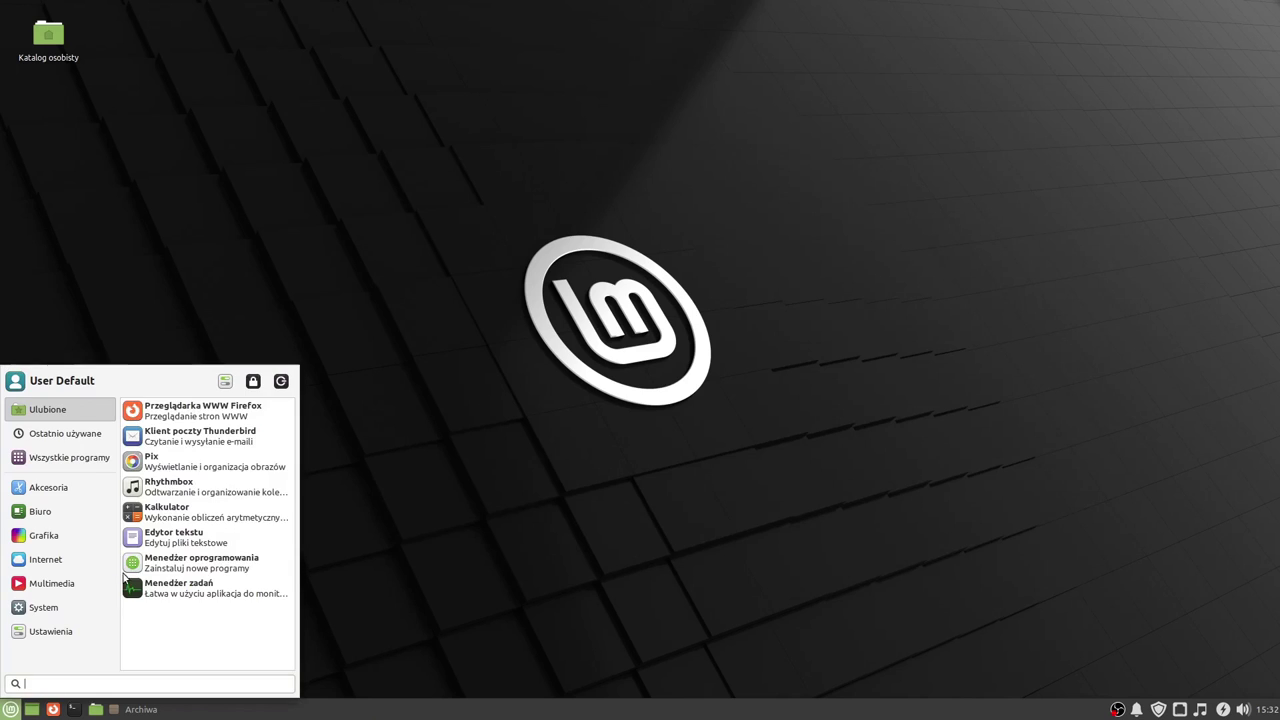
pyautogui.click(280, 383)
pyautogui.click(742, 303)
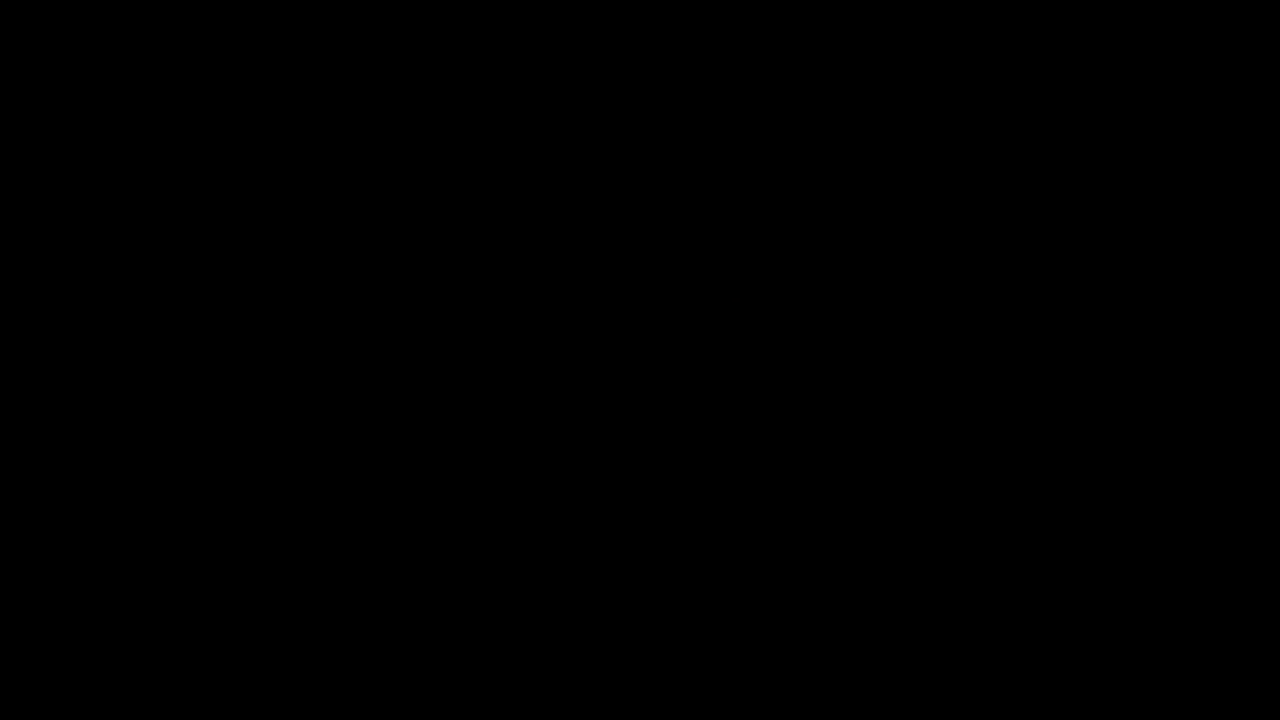